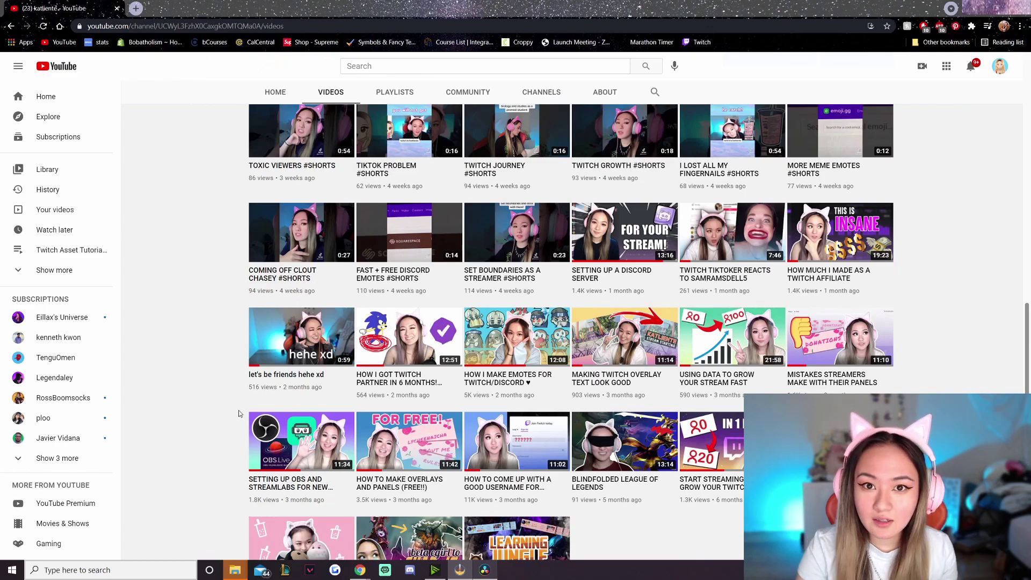
Switch to DaVinci Resolve and the stream recording in the video player, skimming its opening and pausing around 0:07:10 on a webcam shot.
left_click(471, 570)
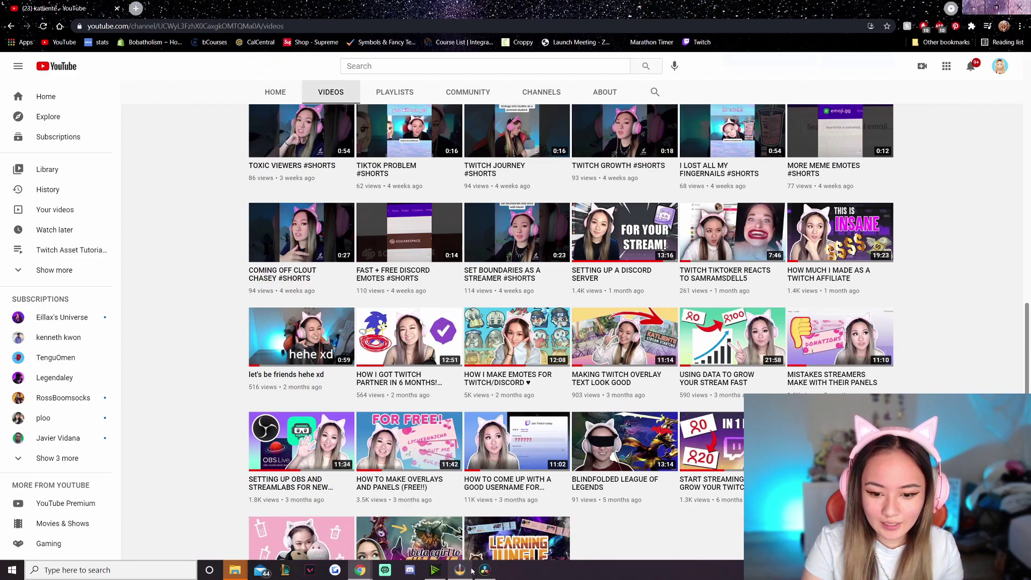
left_click(484, 571)
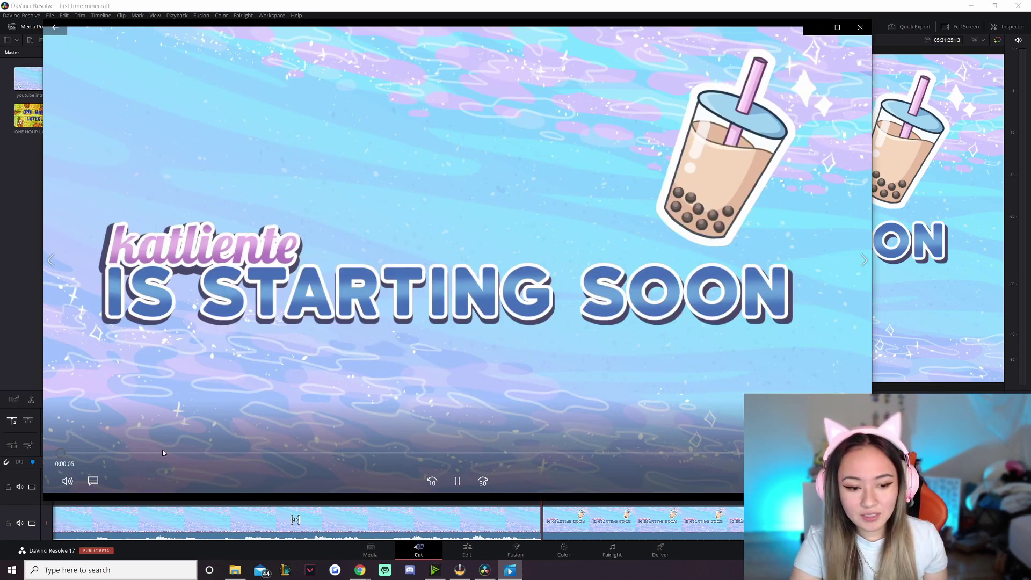
left_click(135, 455)
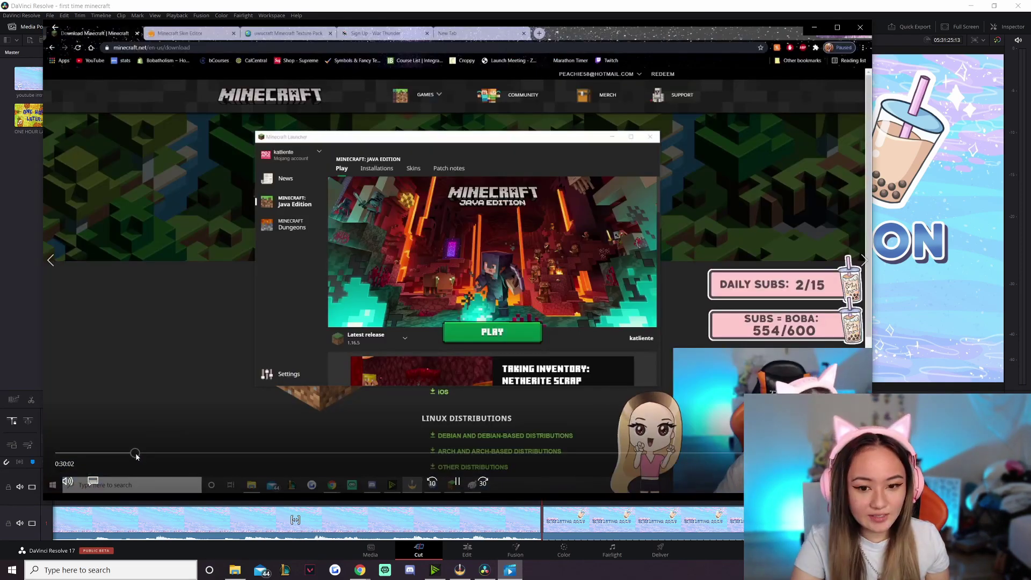
left_click(98, 453)
left_click(79, 452)
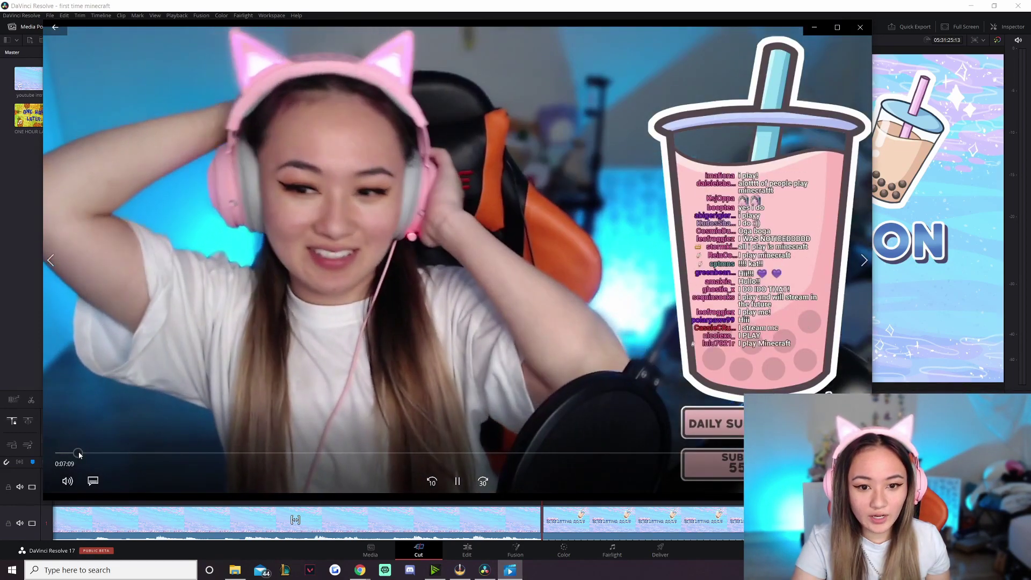
left_click(458, 481)
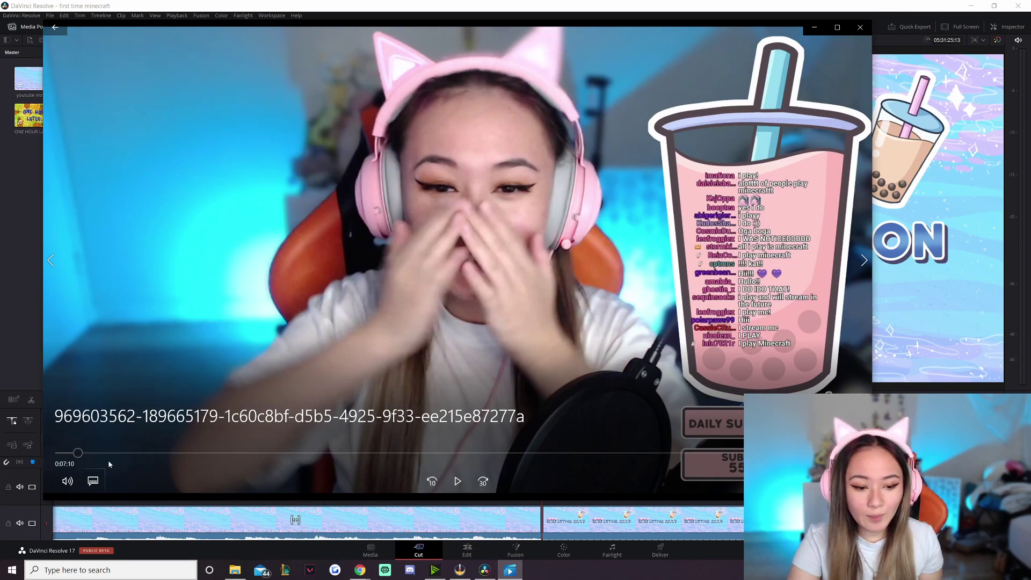
left_click(71, 454)
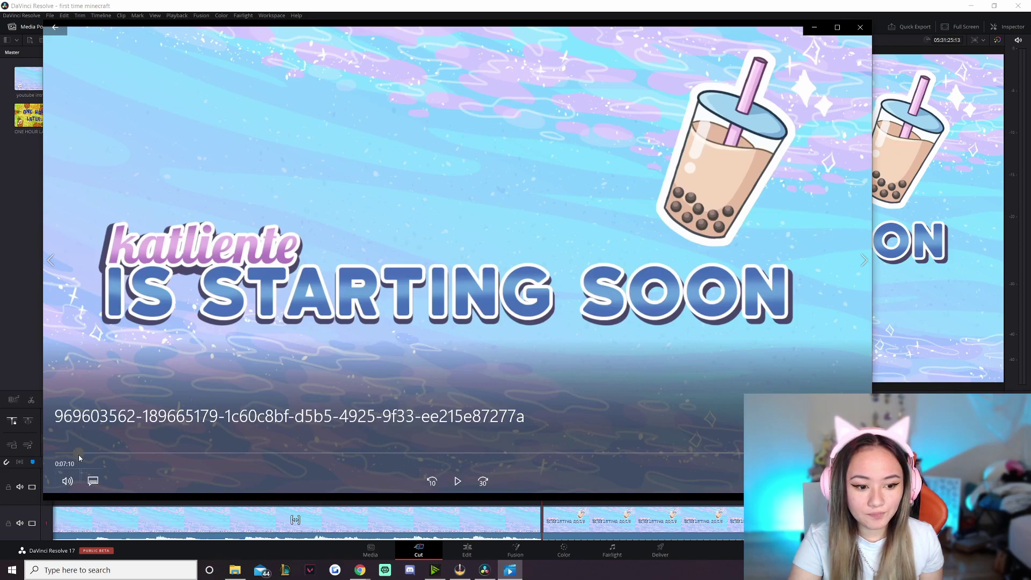
left_click(78, 455)
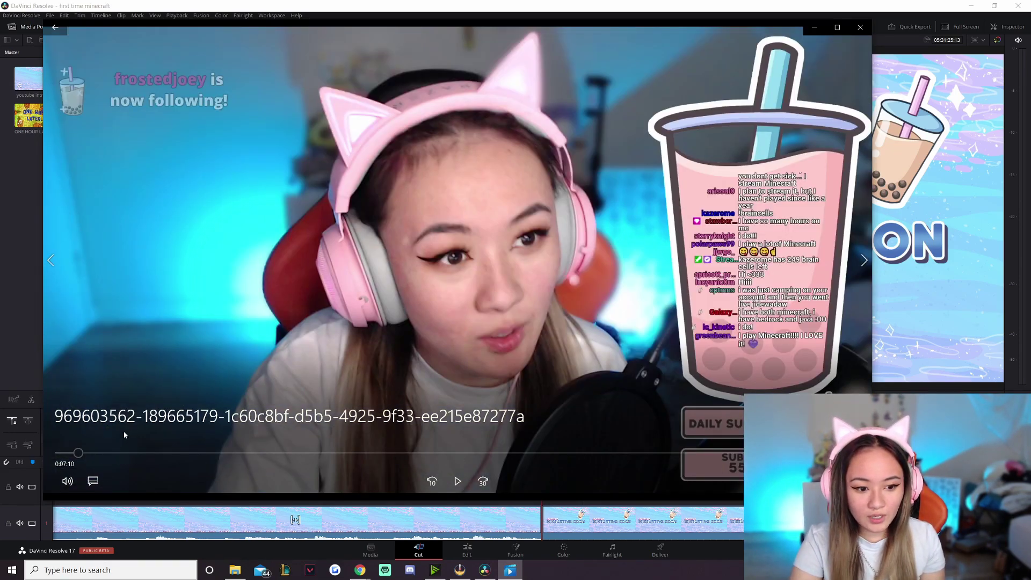
Enlarge the video player to full size and play a short stretch of the recording, pausing at 0:07:23.
left_click(837, 27)
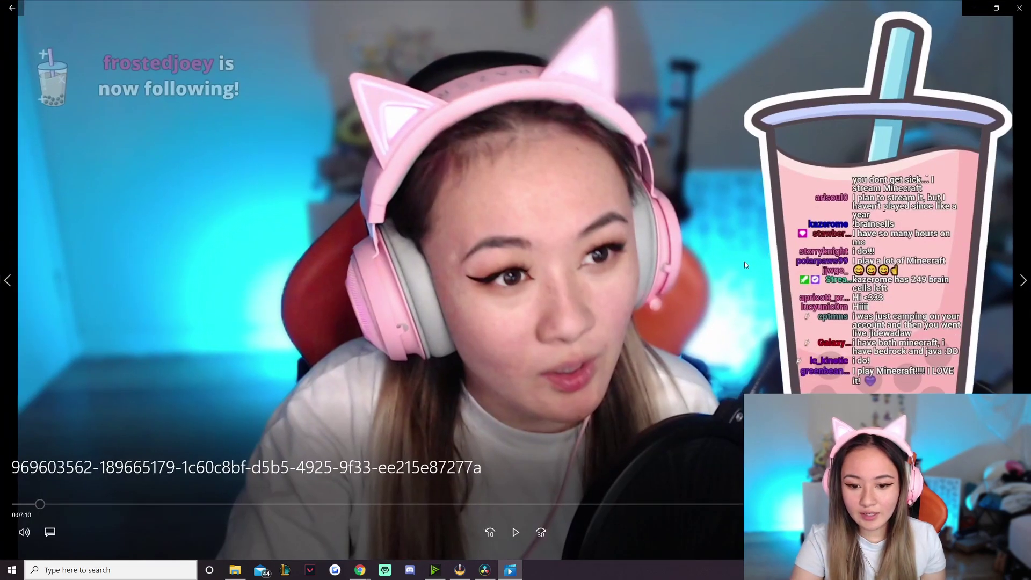
left_click(513, 533)
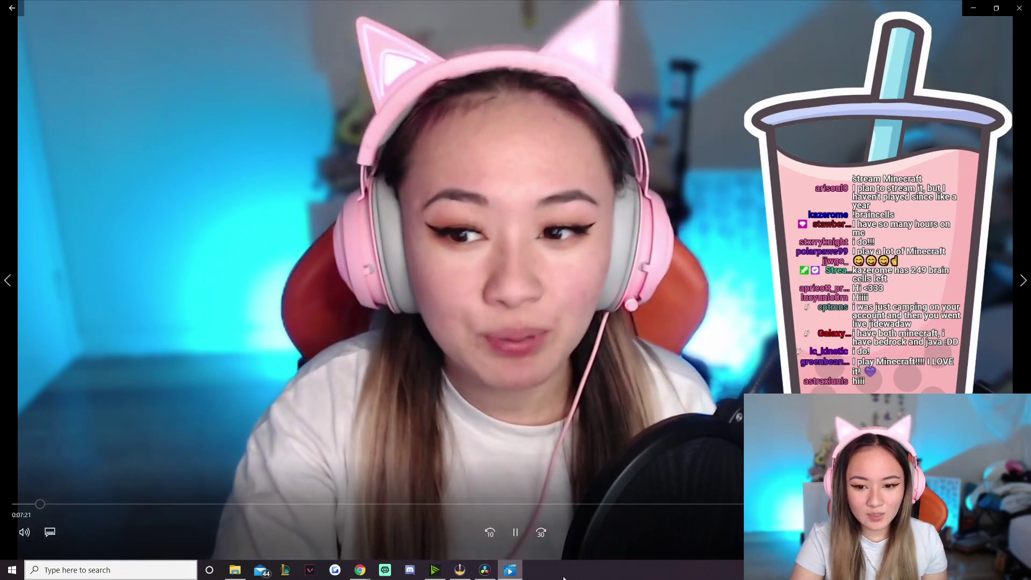
left_click(514, 533)
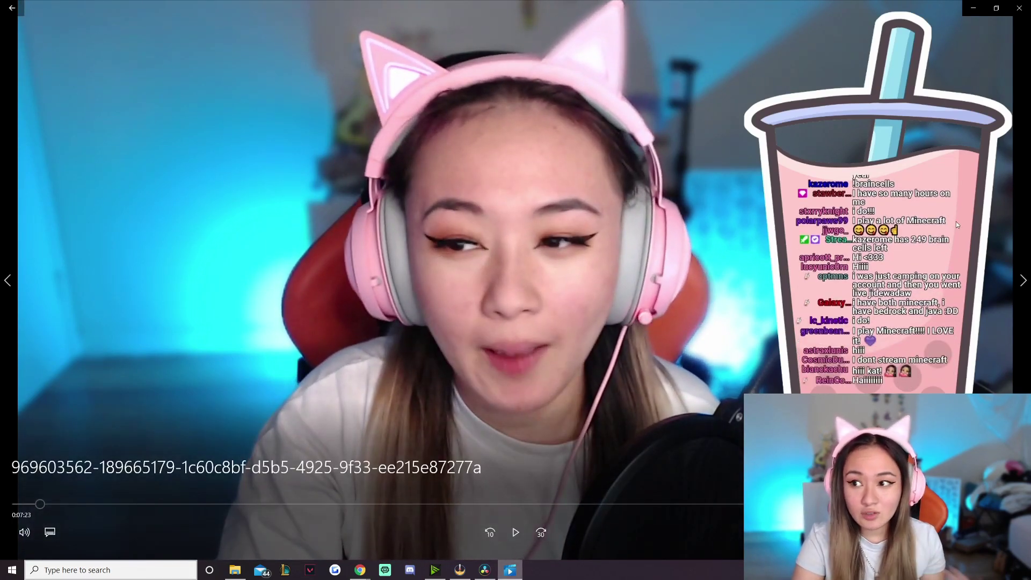
Return to the DaVinci Resolve project and scrub Timeline 1 past the starting-soon screen to examine the webcam footage for thumbnail frames.
left_click(974, 7)
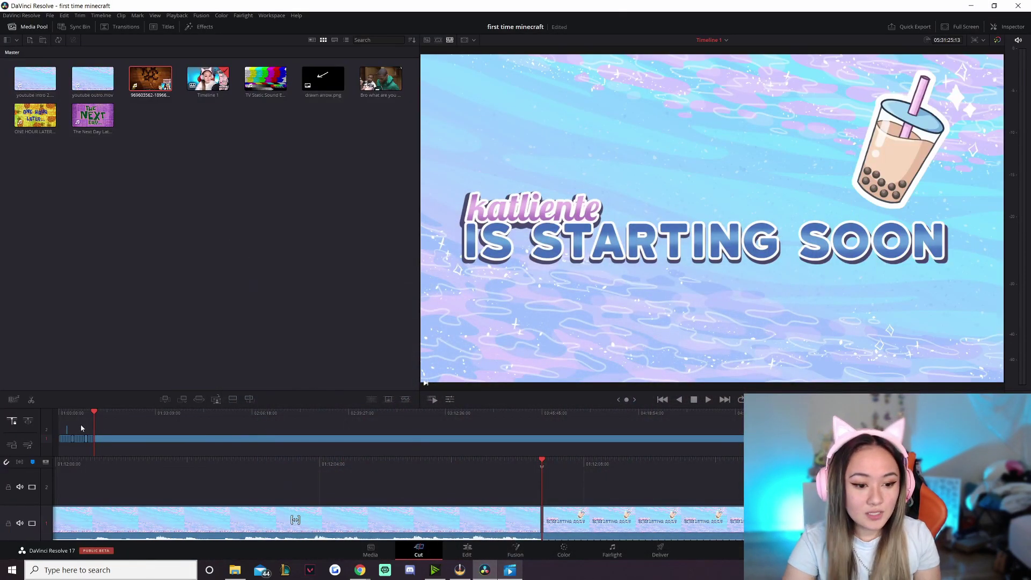
left_click_drag(96, 413, 131, 412)
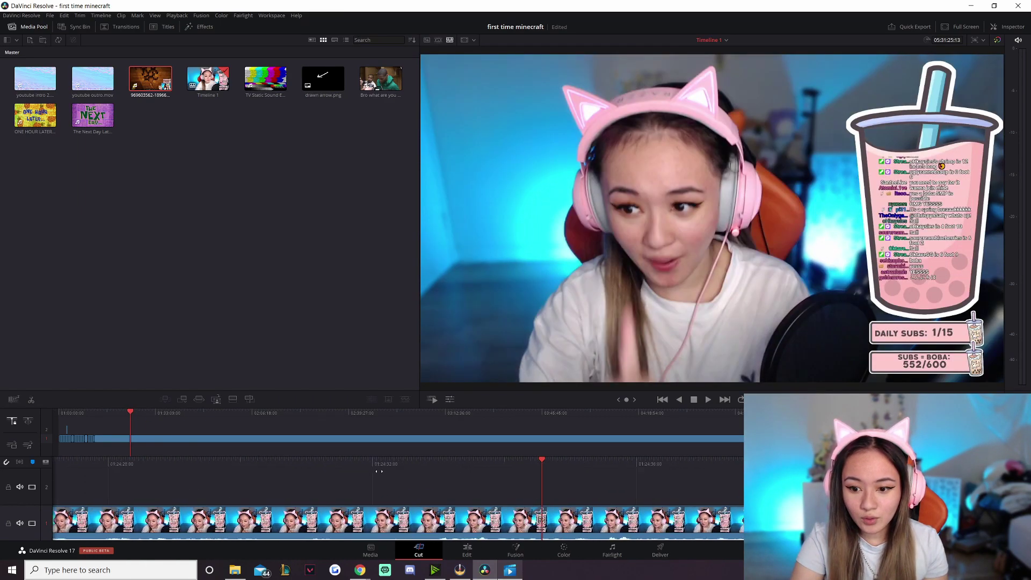
left_click_drag(633, 458, 443, 449)
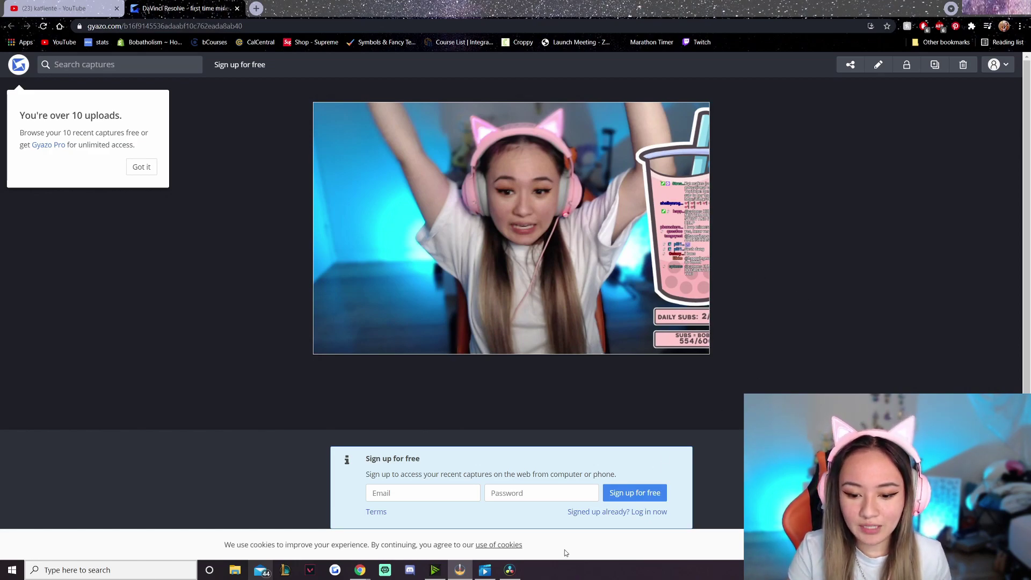
Switch to DaVinci Resolve, pause on the "You Died!" Enderman frame and capture the whole viewer image with Gyazo.
left_click(510, 570)
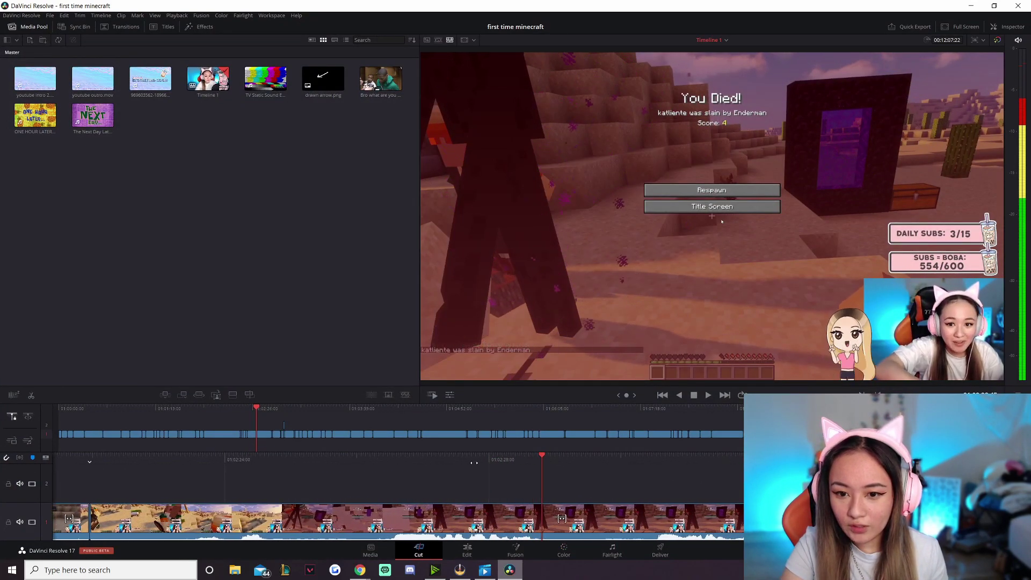
key("space")
left_click(334, 570)
left_click_drag(421, 52, 1003, 380)
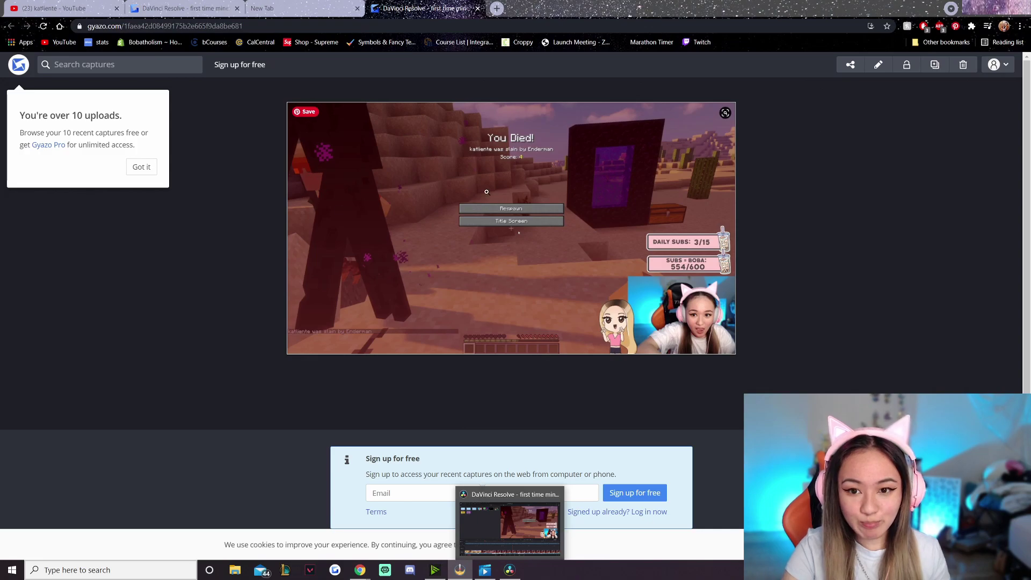
Arrange the browser tabs with the two captures before the blank tab, and search Google Images for "enderman png" in it.
left_click(307, 9)
left_click_drag(171, 9, 297, 7)
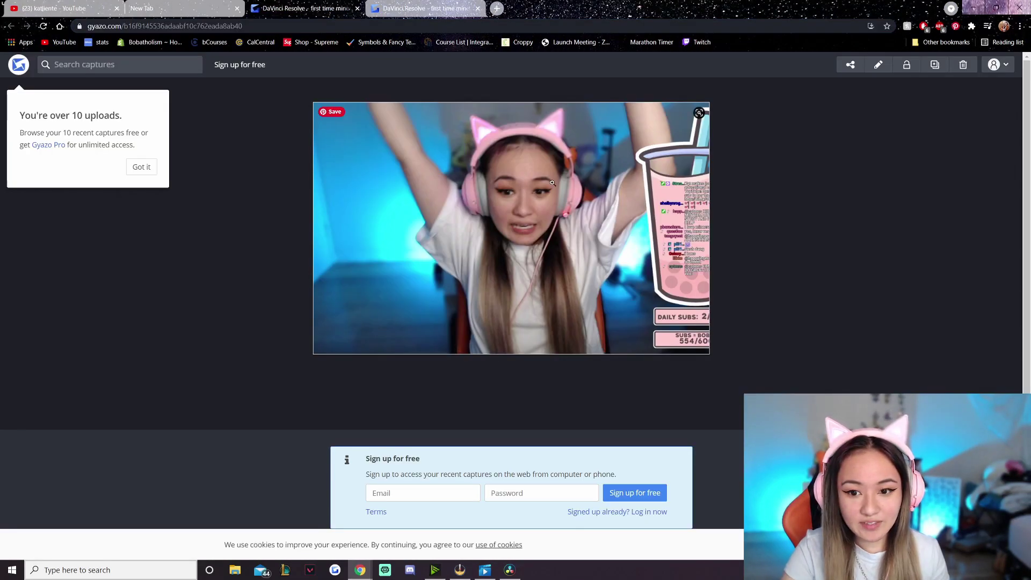
left_click_drag(178, 8, 403, 23)
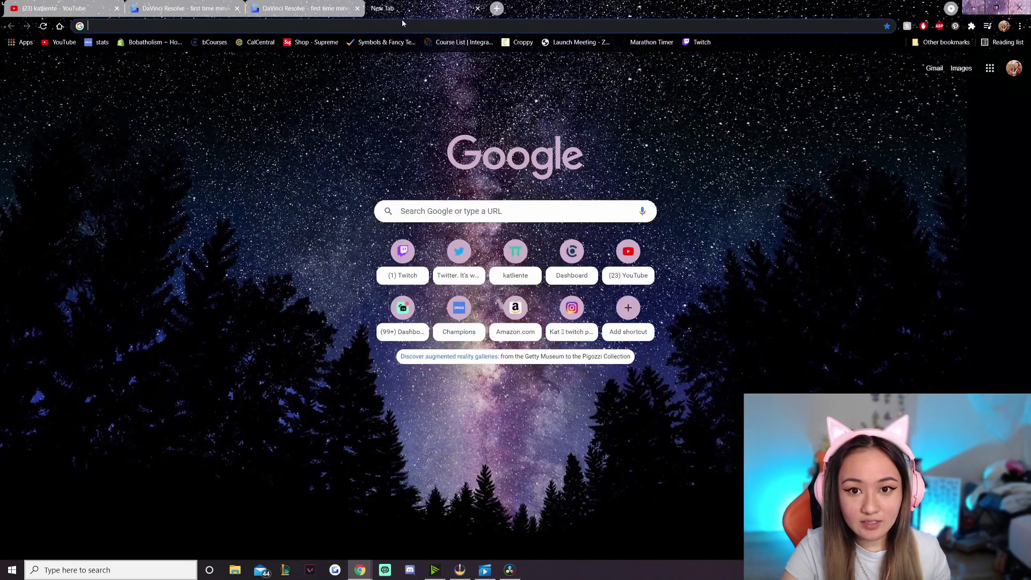
type("enderman png")
key("Return")
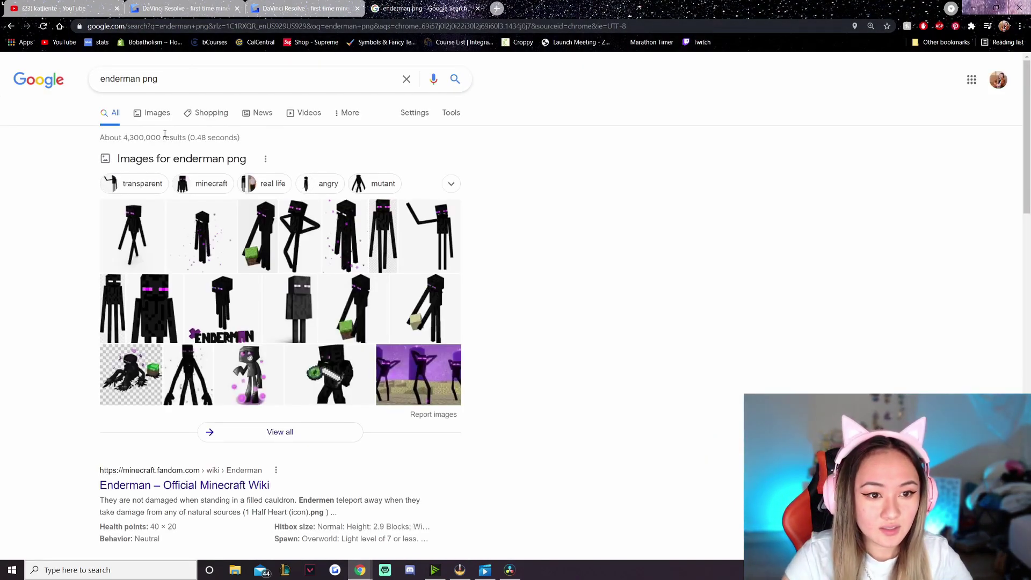
left_click(155, 113)
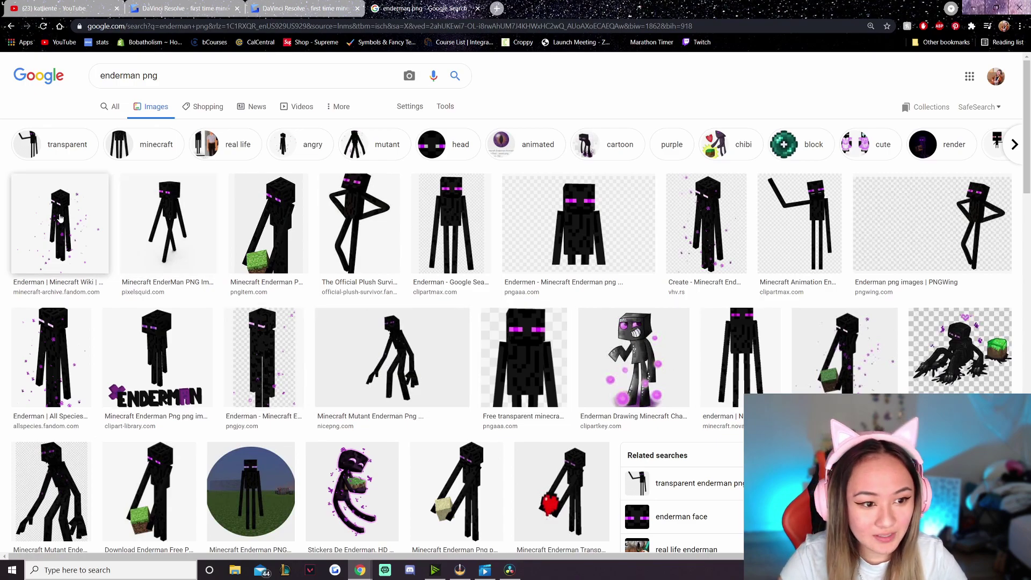
Save the walking Enderman image from pixelsquid.com to the Desktop as a JPEG, and review the two Gyazo captures.
left_click_drag(189, 213, 188, 212)
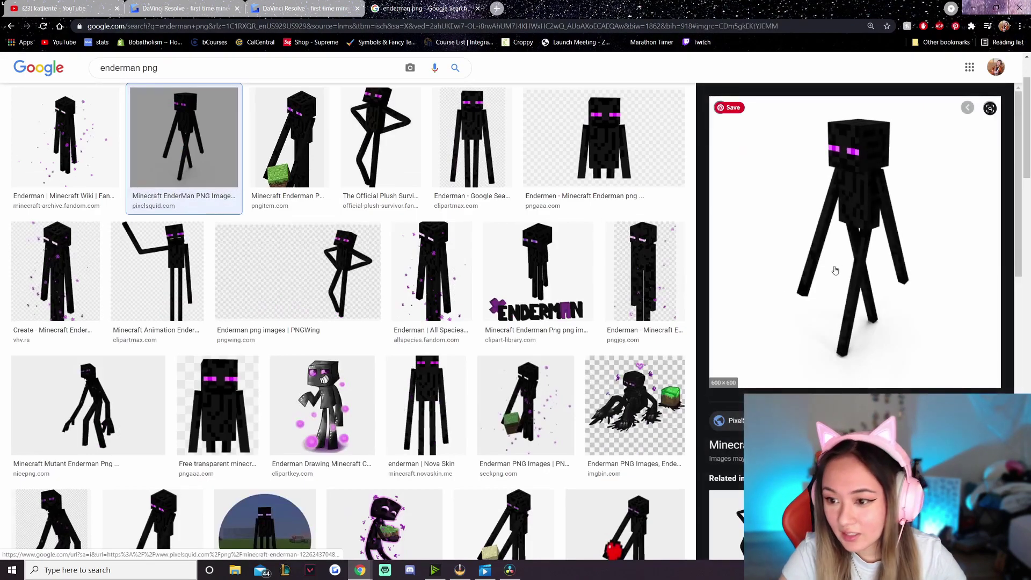
right_click(779, 272)
left_click(806, 382)
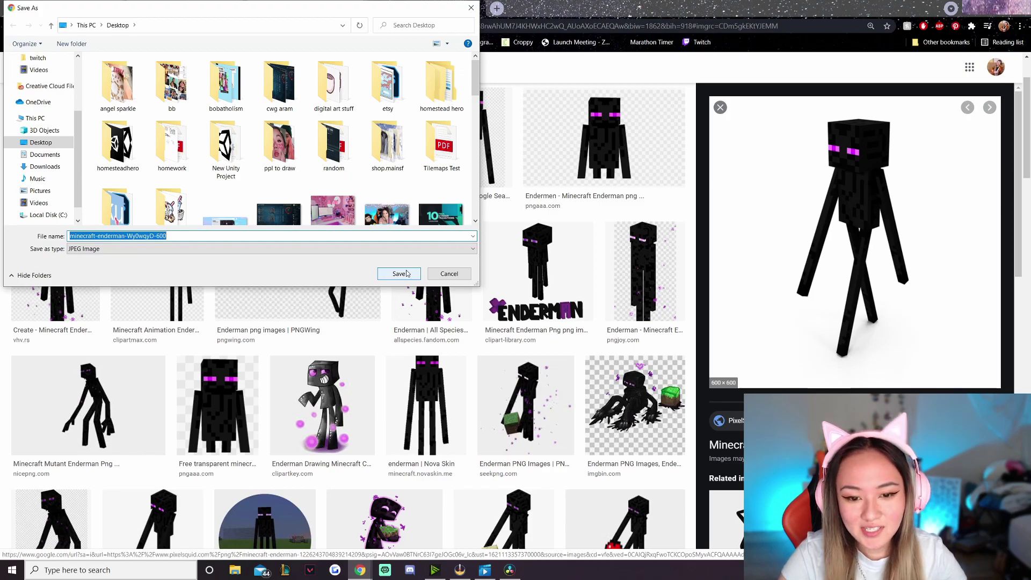
left_click(406, 274)
left_click(296, 11)
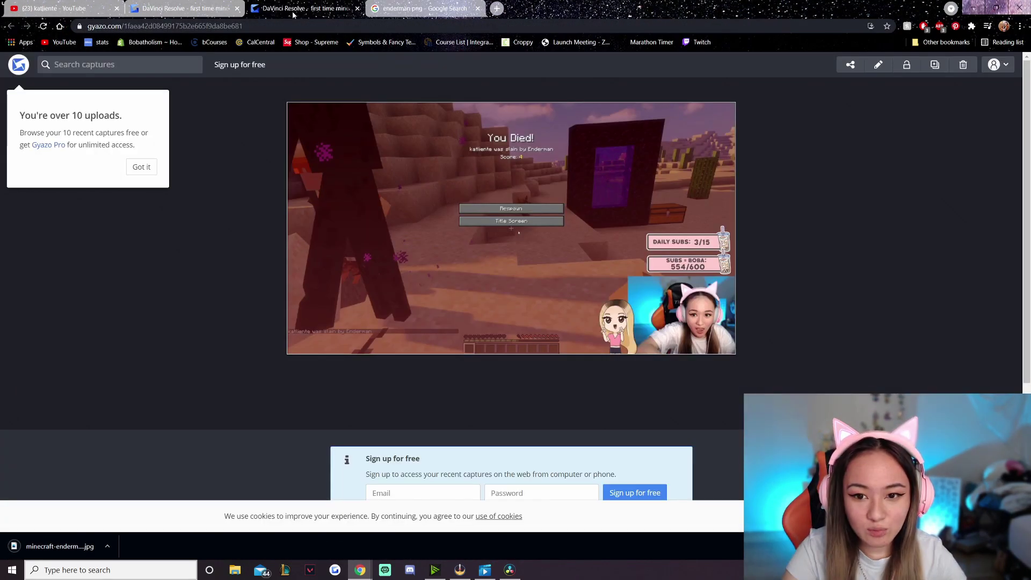
left_click(195, 5)
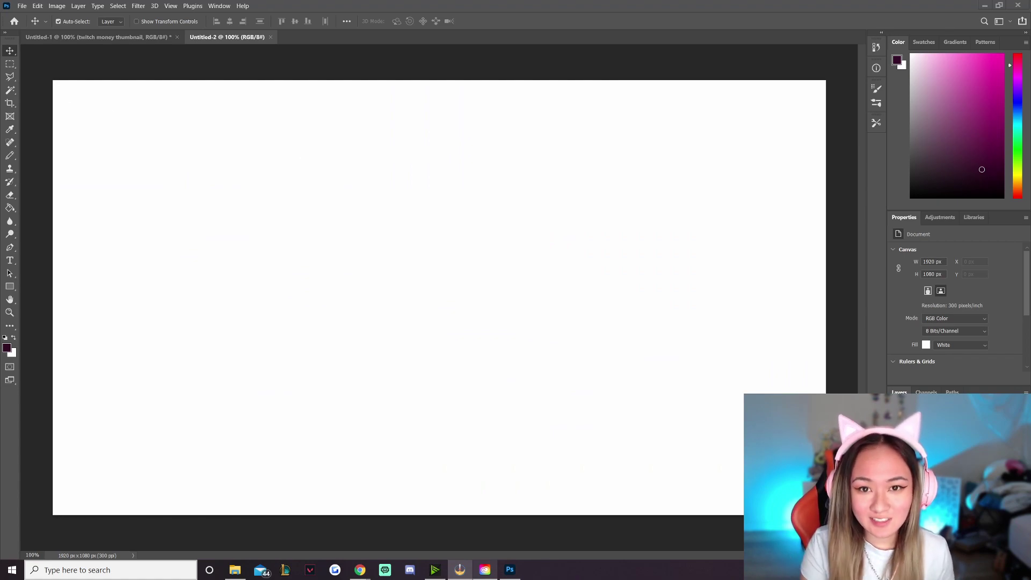
Create a new Photoshop document from the recent 1280 x 720 px, 300 ppi preset with a white background.
left_click(22, 6)
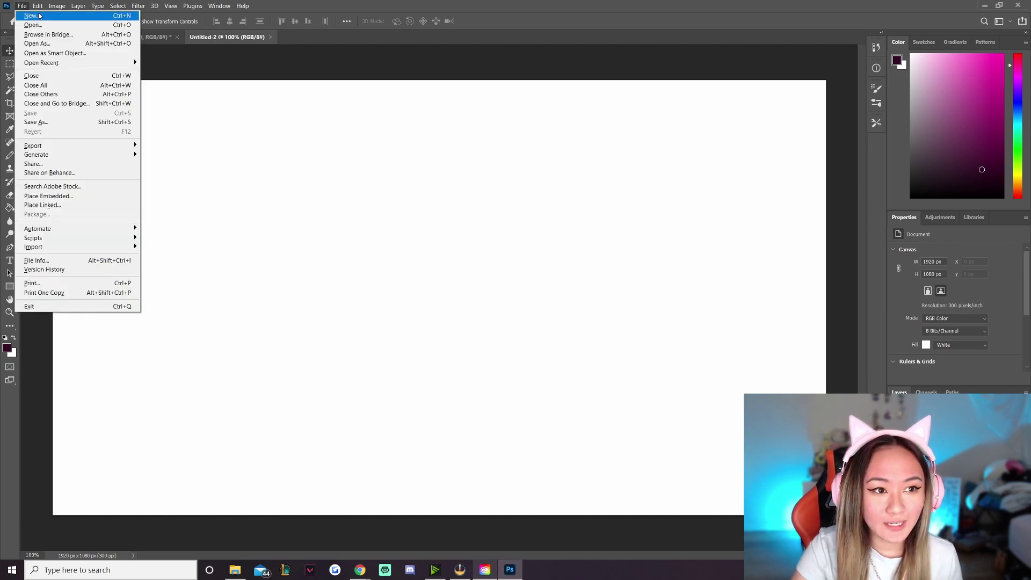
left_click(31, 16)
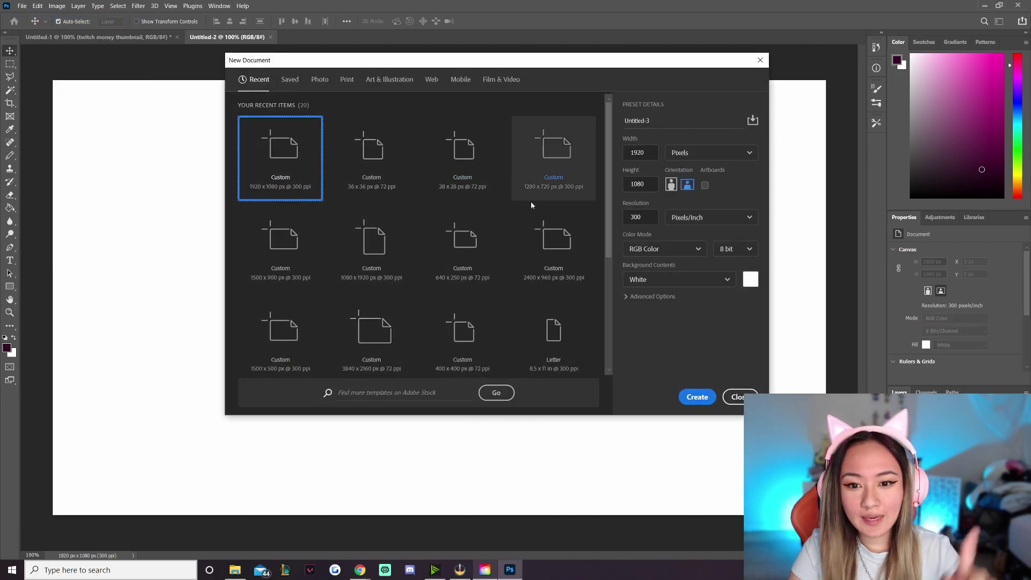
left_click(567, 172)
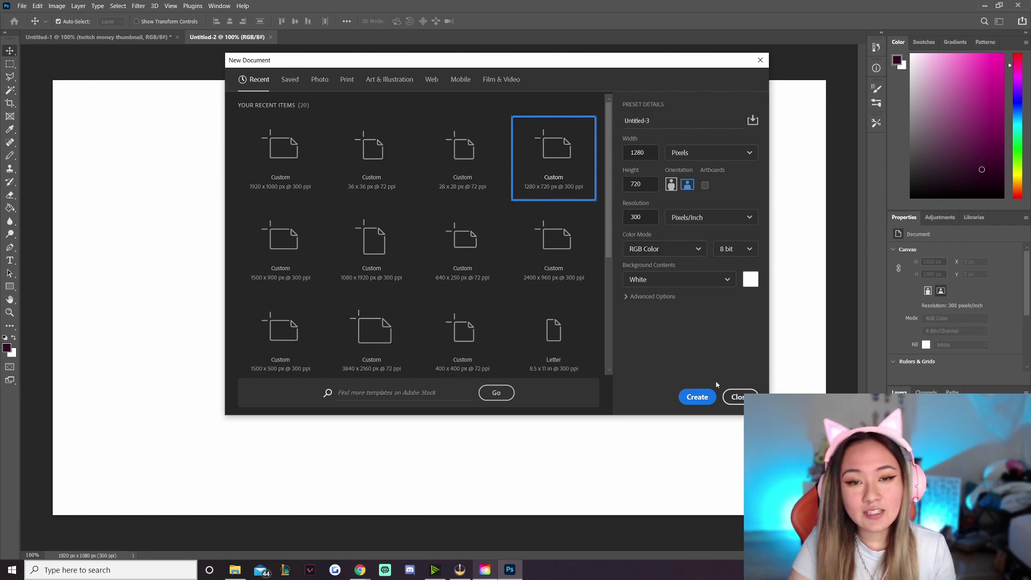
left_click(697, 397)
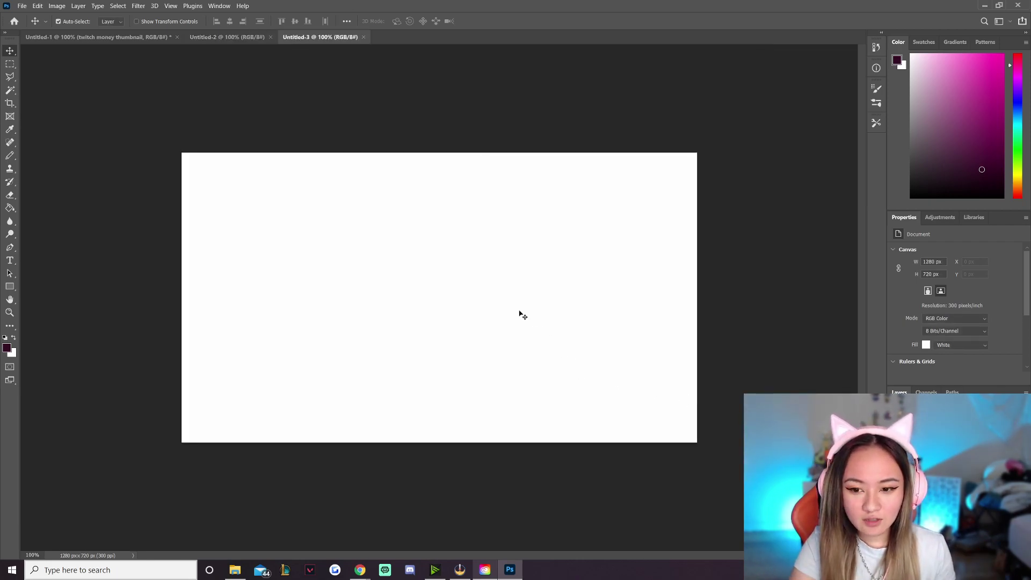
Switch to Chrome and save the "You Died!" Gyazo capture to the Desktop as a JPEG image.
left_click(985, 6)
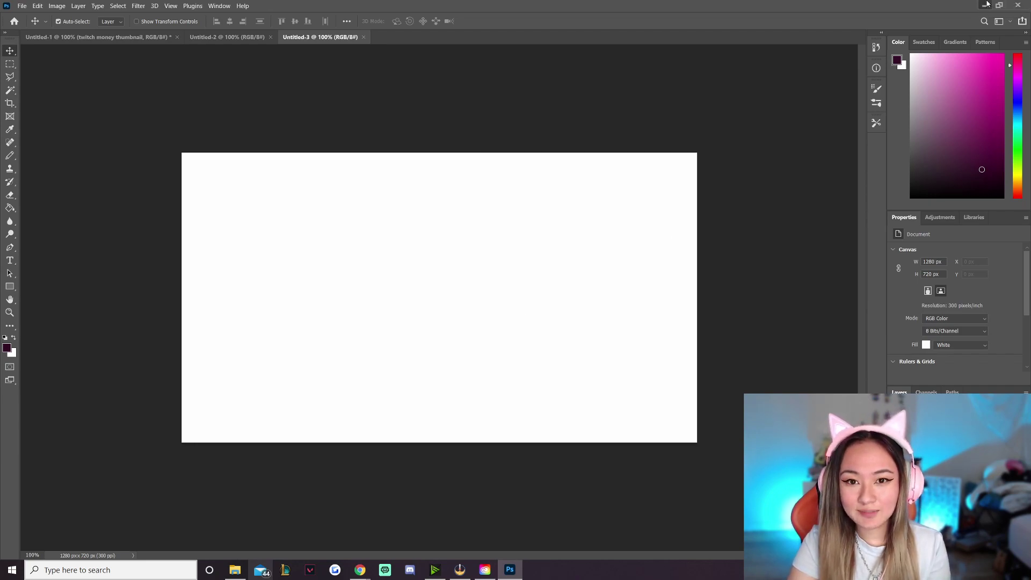
left_click(303, 8)
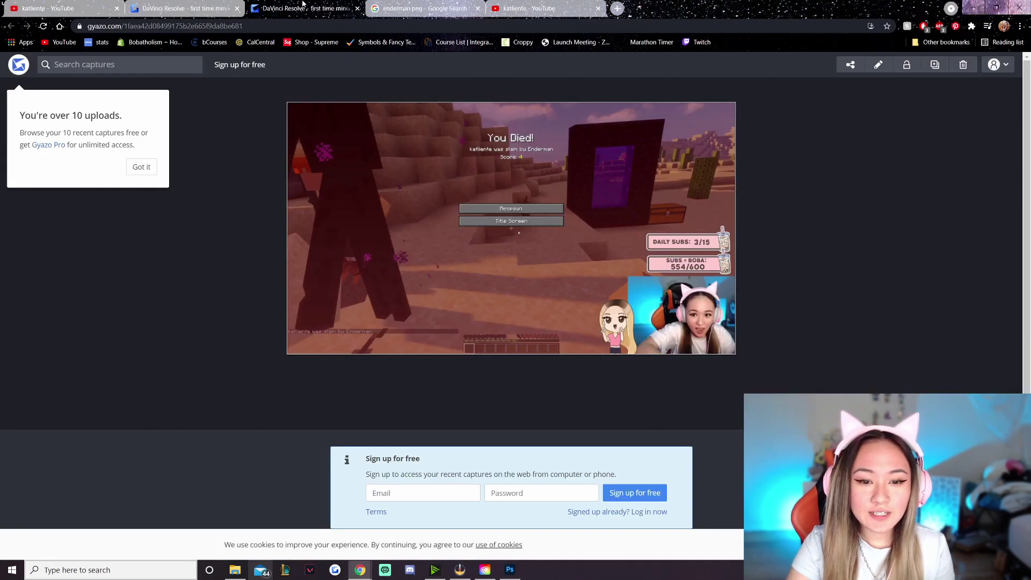
right_click(549, 242)
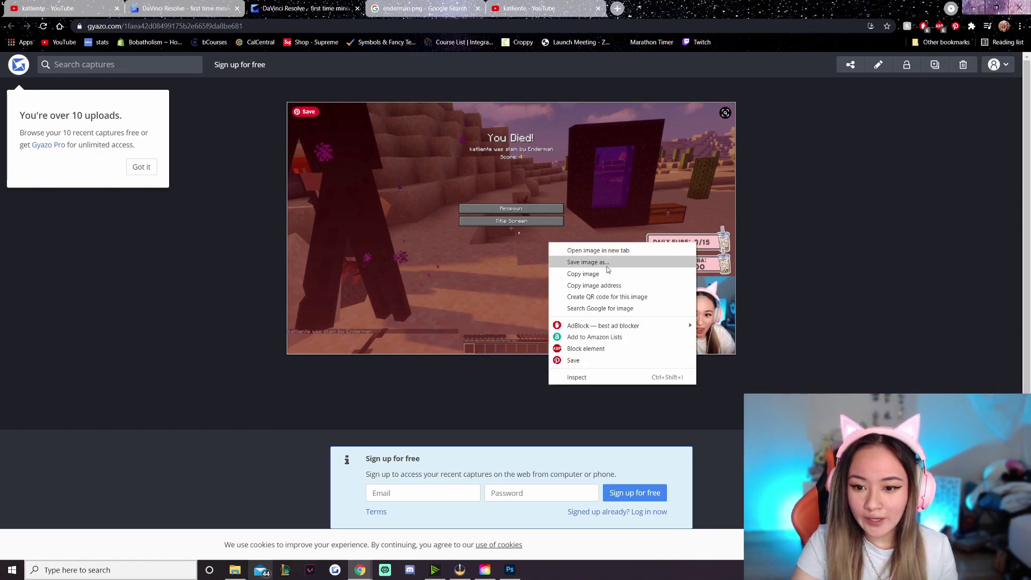
left_click(607, 267)
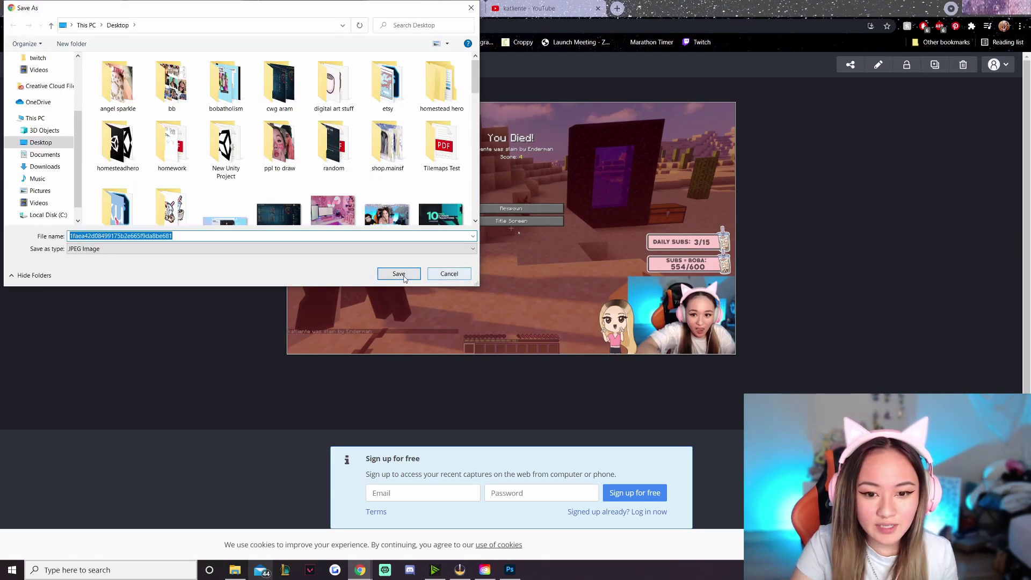
left_click(406, 275)
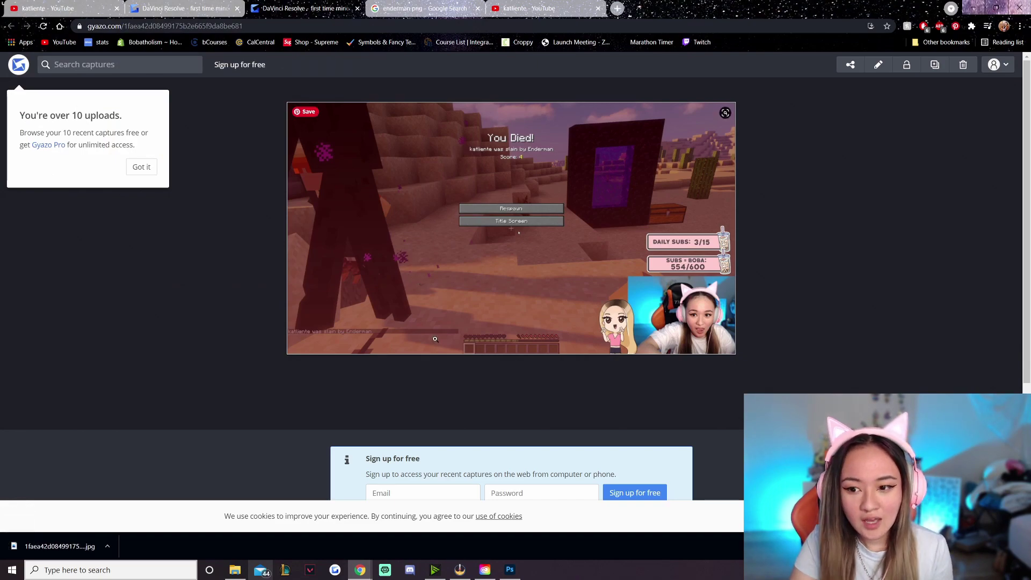
Save the other Gyazo capture, the webcam shot with raised arms, as a JPEG image.
key("ctrl+shift+Tab")
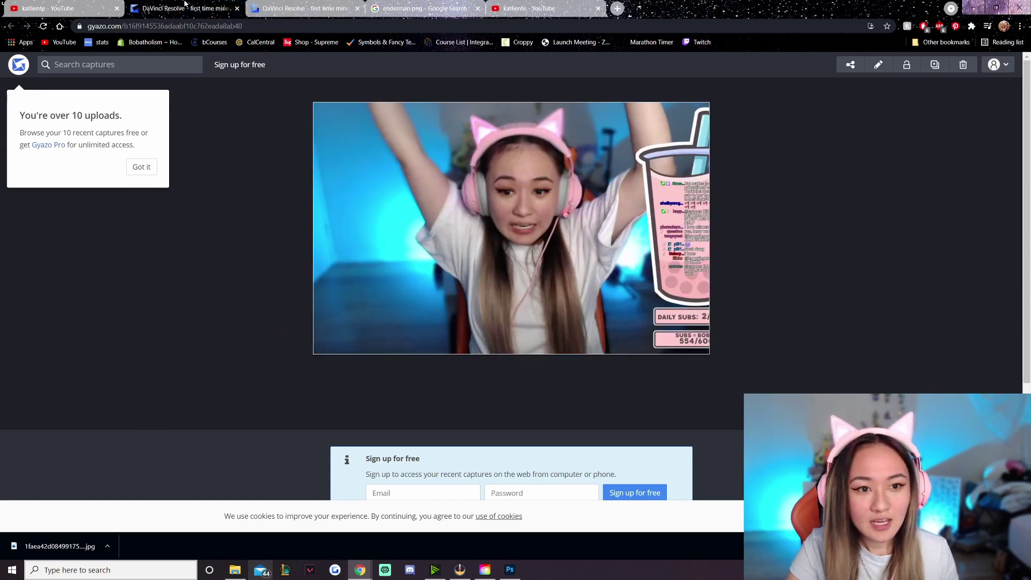
right_click(580, 198)
left_click(631, 224)
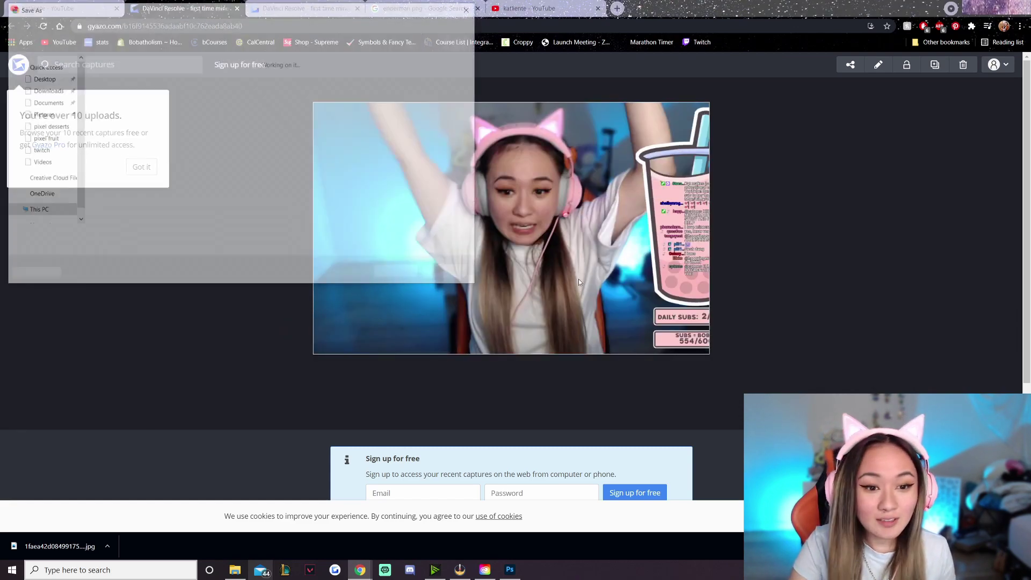
left_click(407, 275)
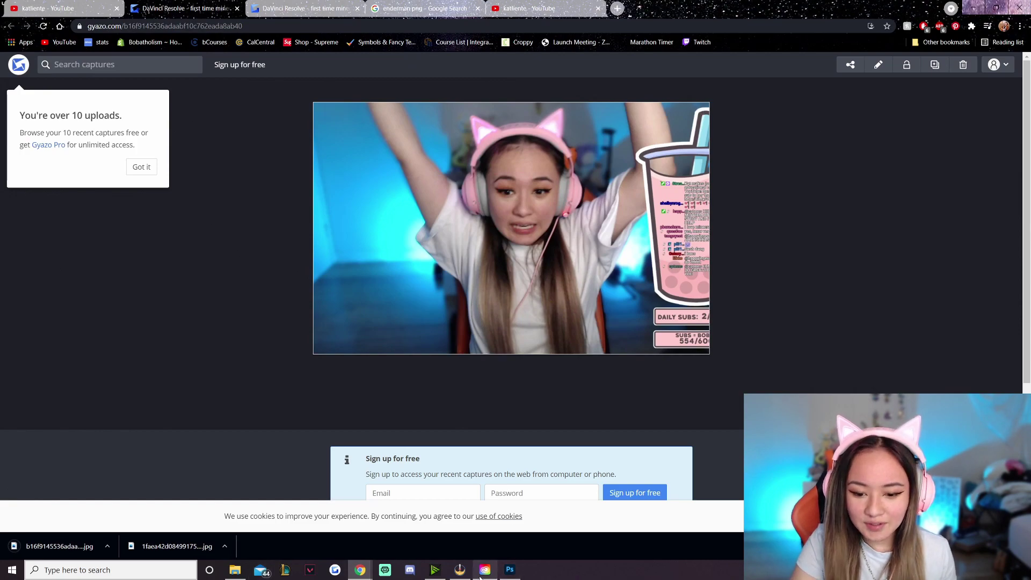
Switch to Photoshop and place the two saved captures and the Enderman image from the Desktop folder into the blank 1280 x 720 document.
left_click(510, 569)
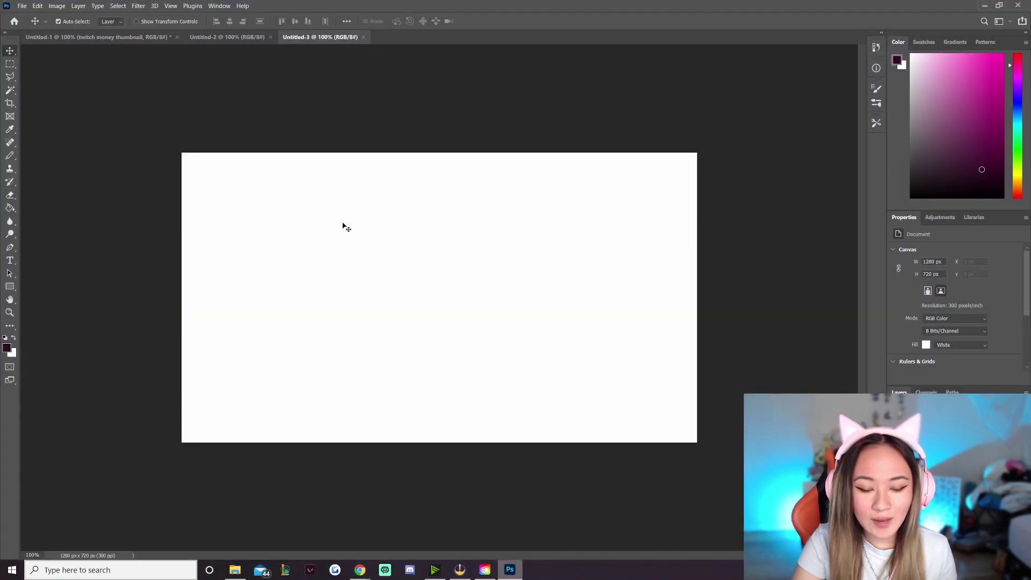
left_click(235, 569)
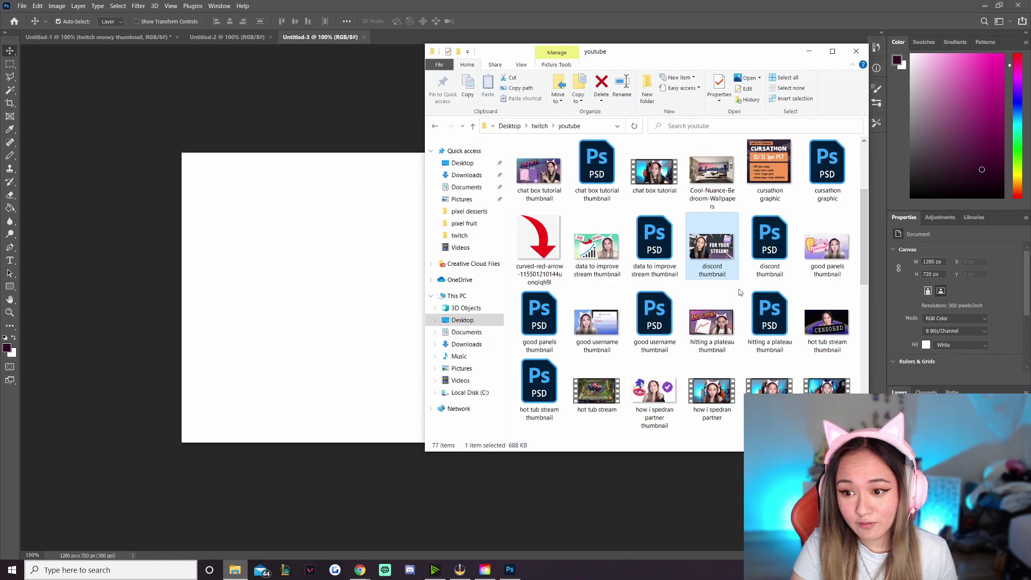
left_click(509, 125)
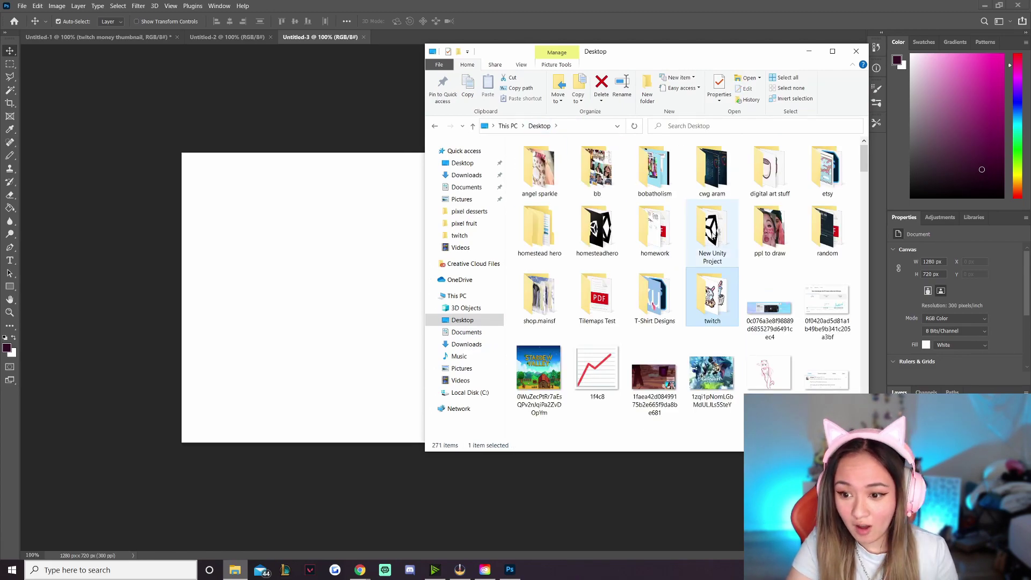
left_click_drag(711, 223, 422, 275)
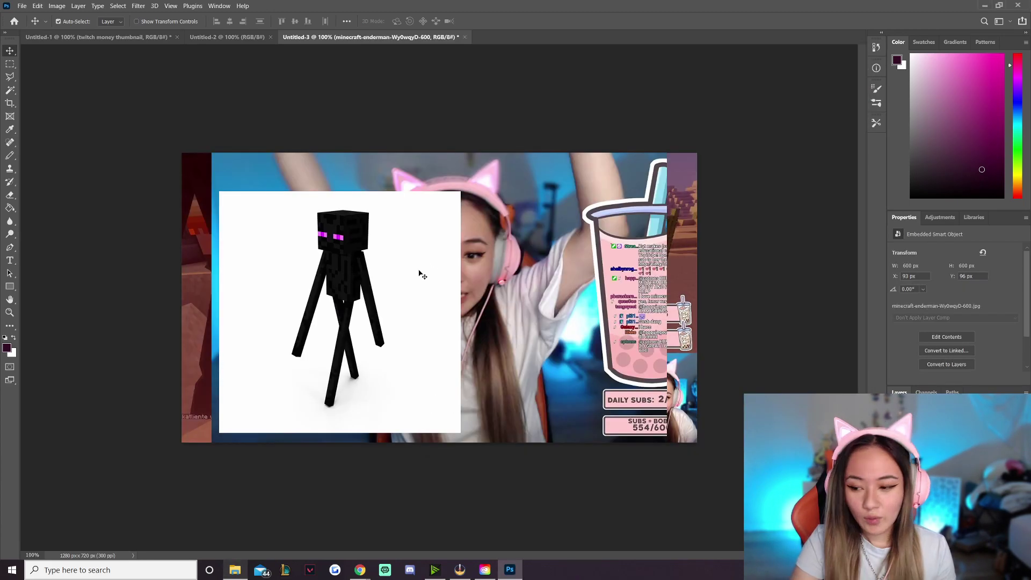
Hide the Enderman and "You Died!" layers and rasterize the webcam capture layer.
left_click(894, 442)
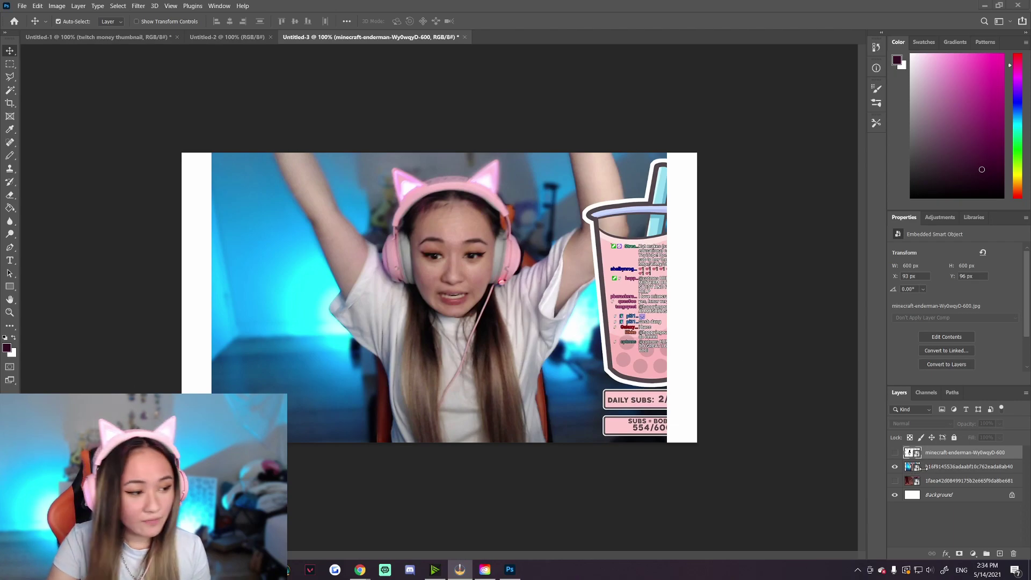
left_click(918, 469)
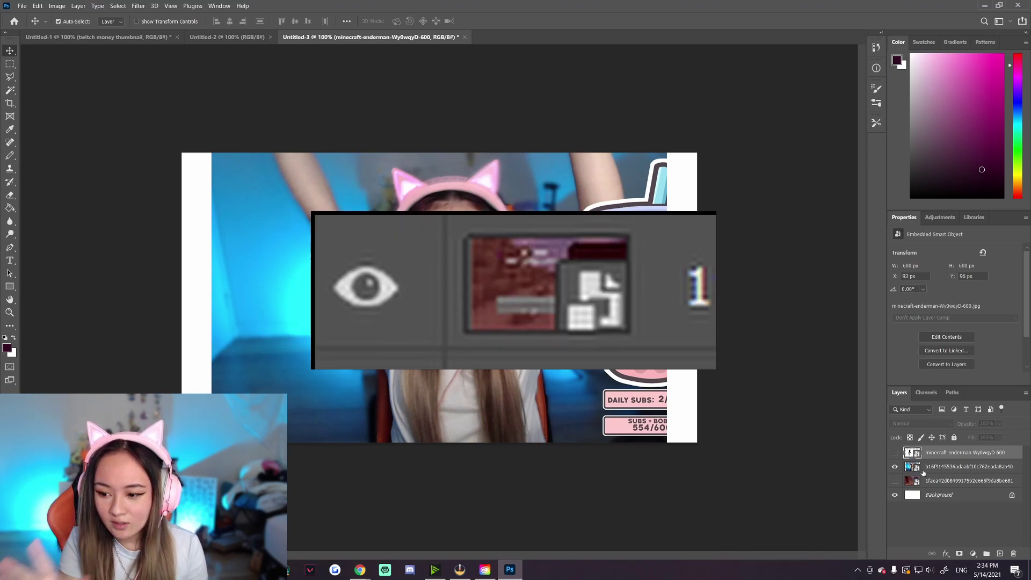
left_click(921, 471)
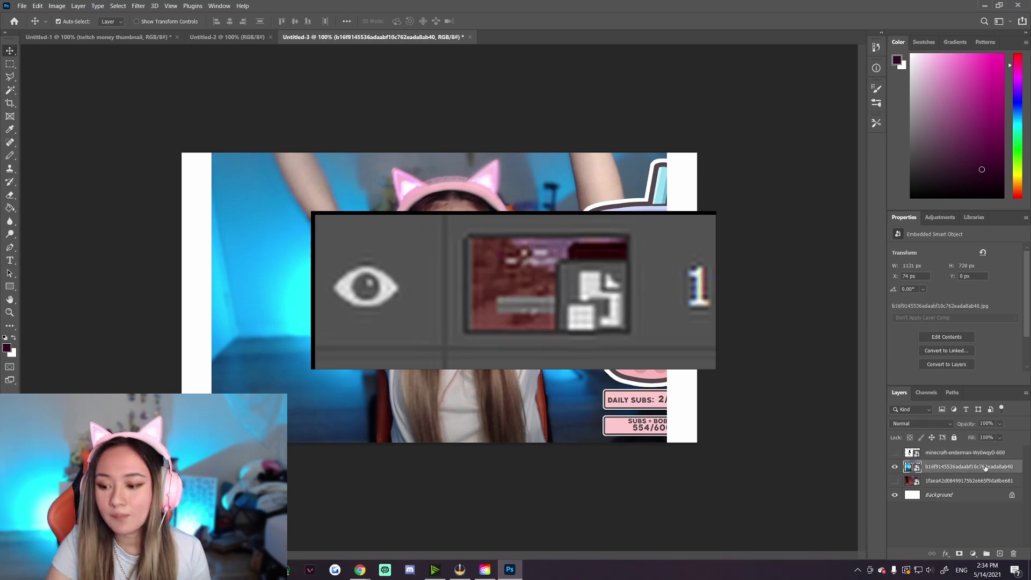
right_click(956, 469)
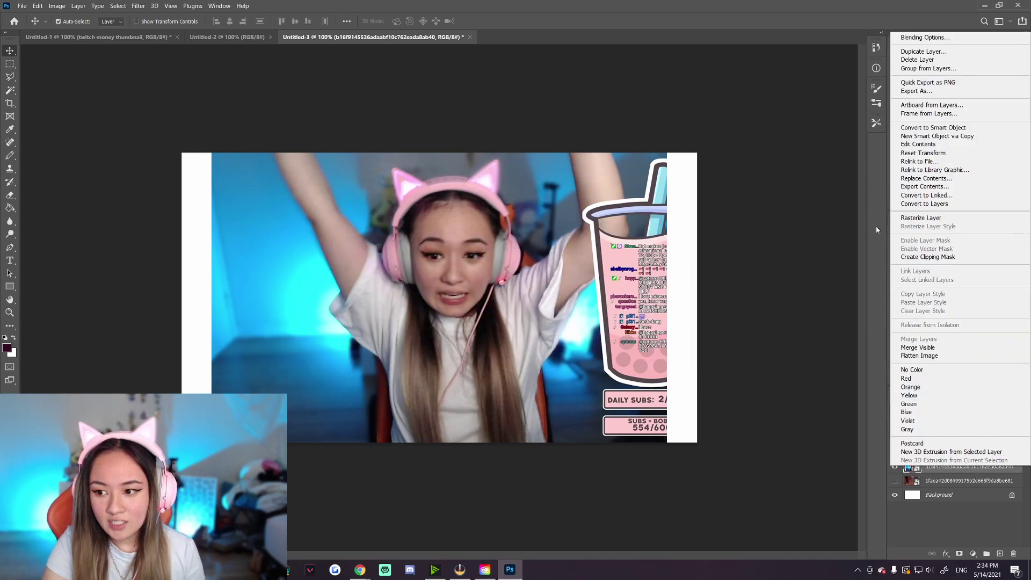
left_click(950, 218)
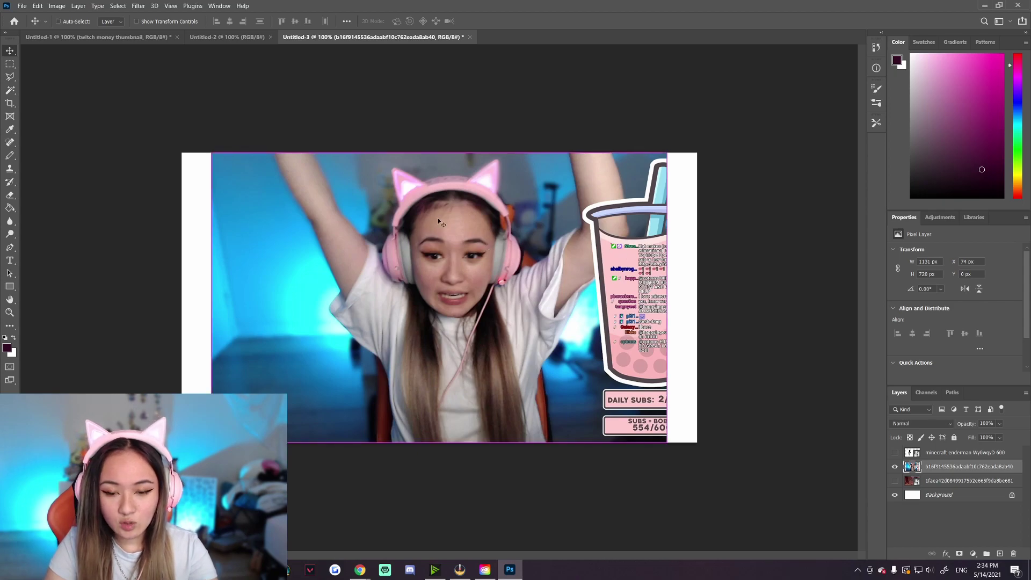
Start outlining the background beside the streamer's body with the Polygonal Lasso tool, following the shirt edge up from the image's lower border.
key("ctrl+plus")
scroll(422, 221, "down", 5)
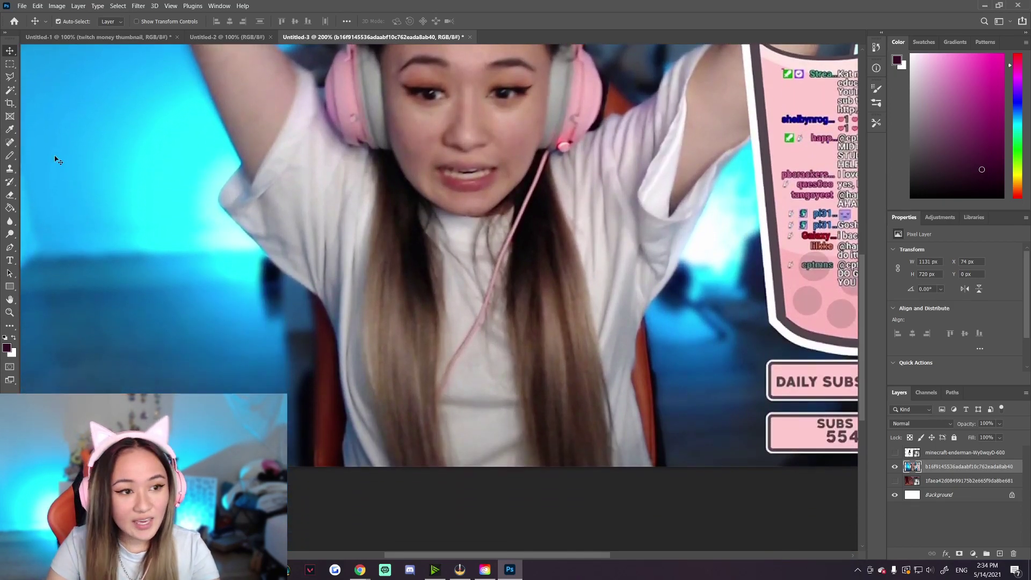
left_click_drag(435, 555, 376, 555)
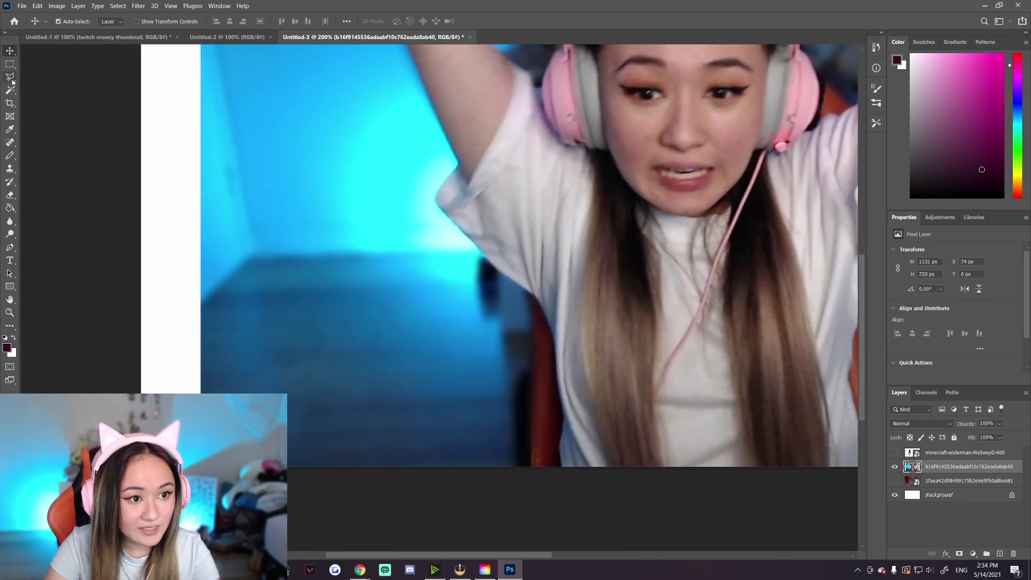
left_click(12, 81)
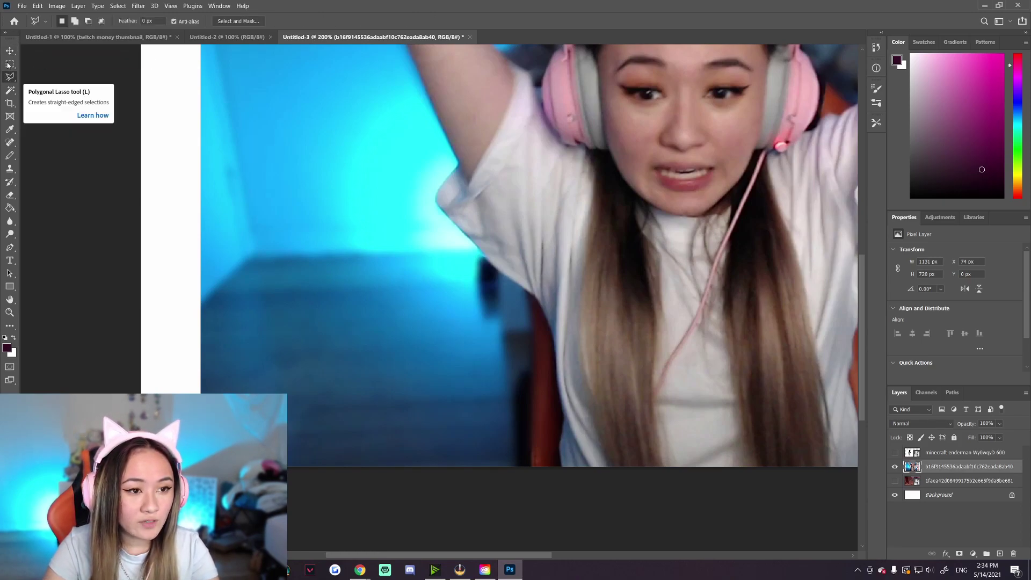
right_click(10, 79)
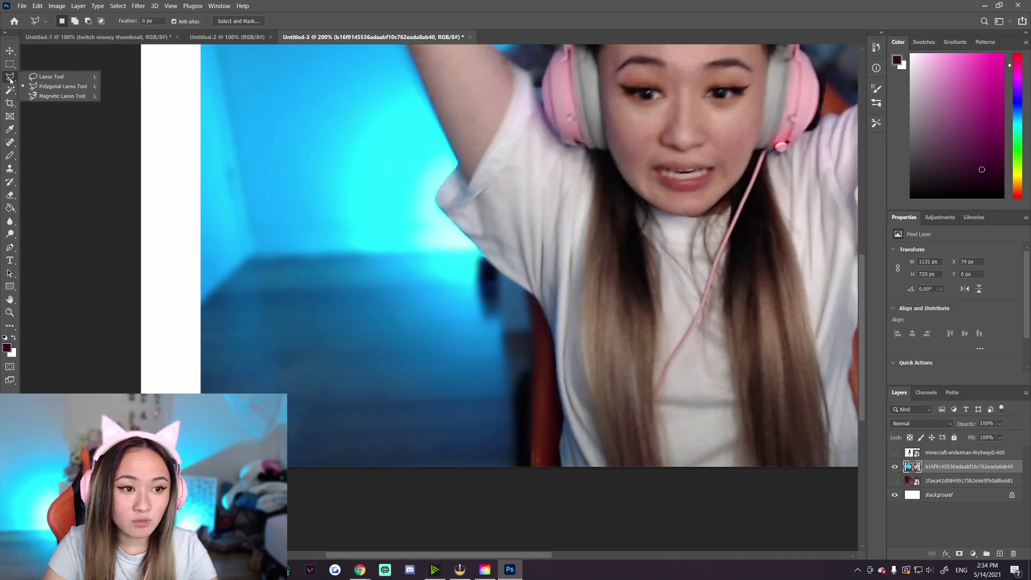
left_click(63, 86)
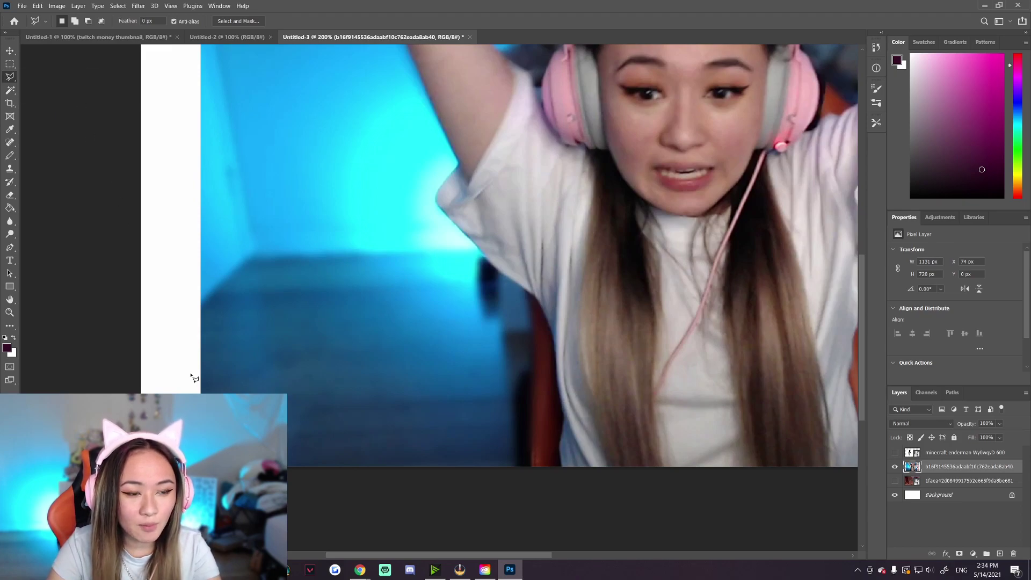
left_click(509, 520)
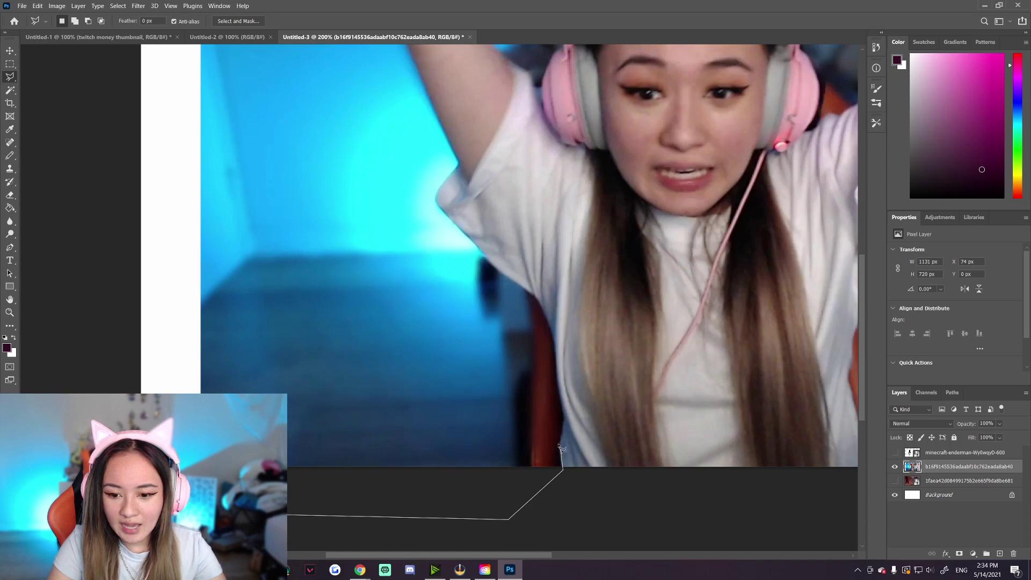
left_click(561, 446)
left_click(564, 429)
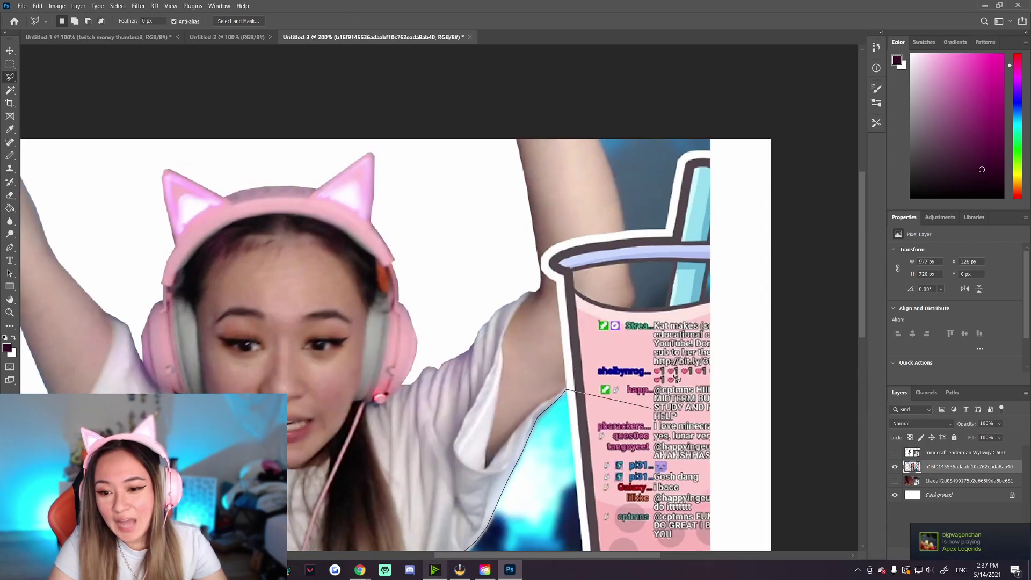
Outline the remaining background and cup overlay along the outside of the right-hand raised arm, delete that area and deselect.
left_click(635, 299)
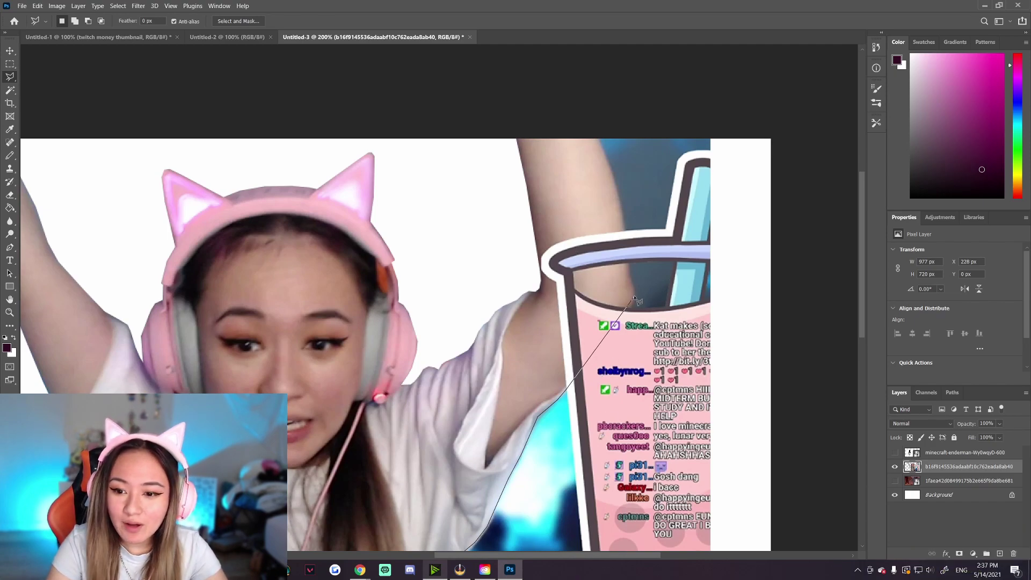
left_click(618, 192)
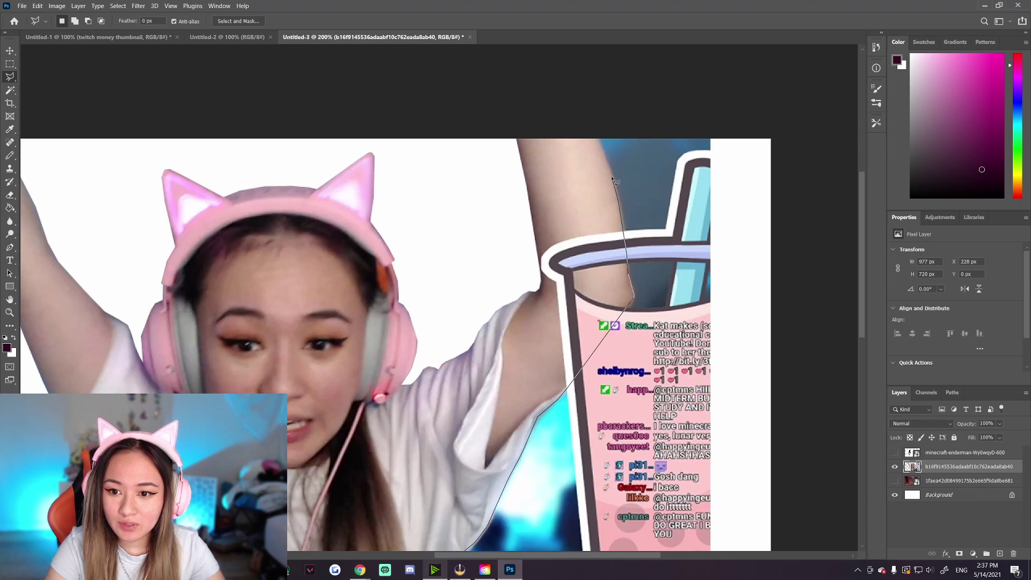
left_click(589, 122)
left_click(775, 114)
scroll(799, 532, "down", 5)
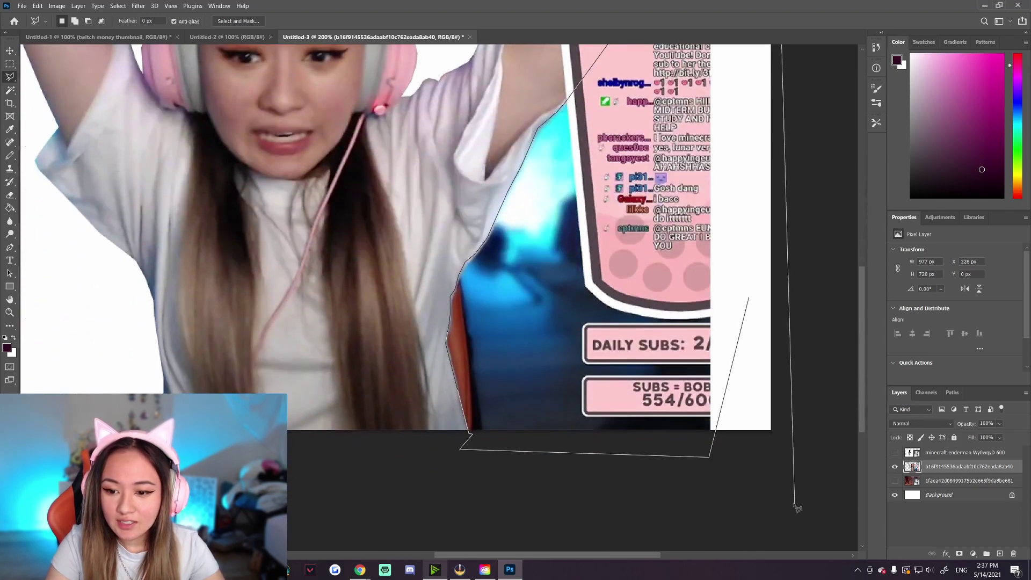
double_click(750, 301)
key("Delete")
key("ctrl+d")
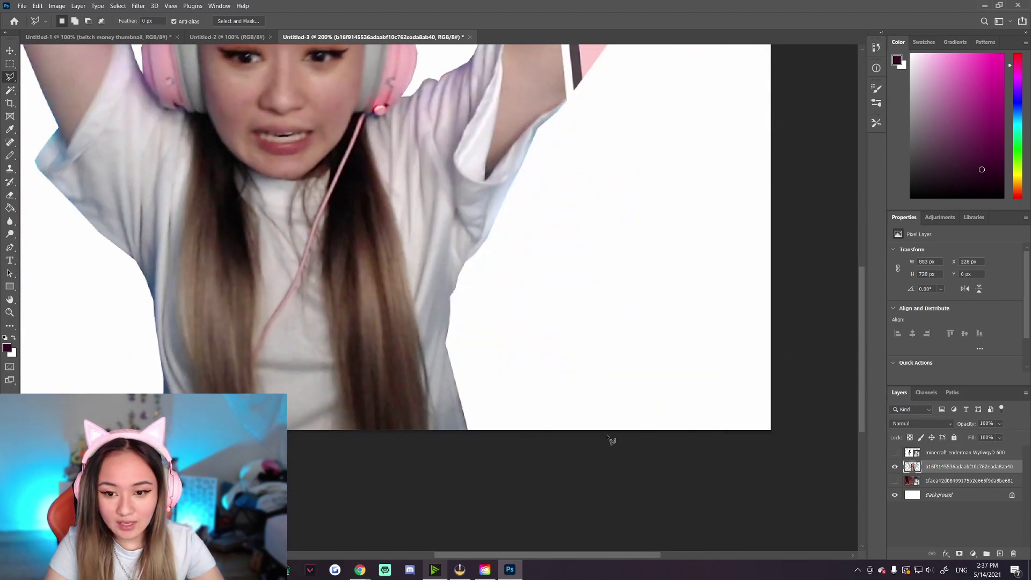
Move the streamer cutout to the right side of the canvas and show the "You Died!" screenshot layer behind it.
key("m")
key("ctrl+minus")
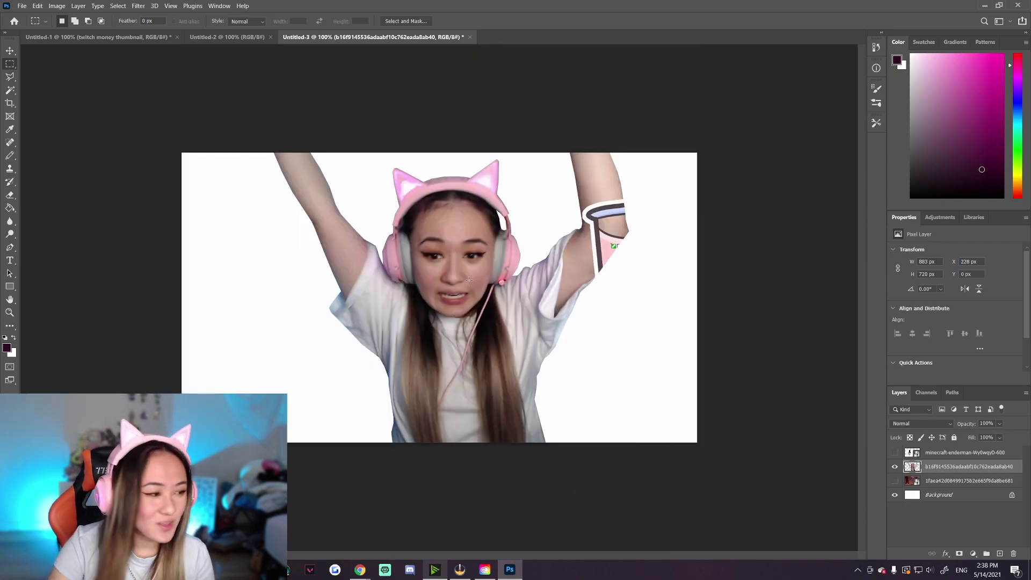
left_click(10, 50)
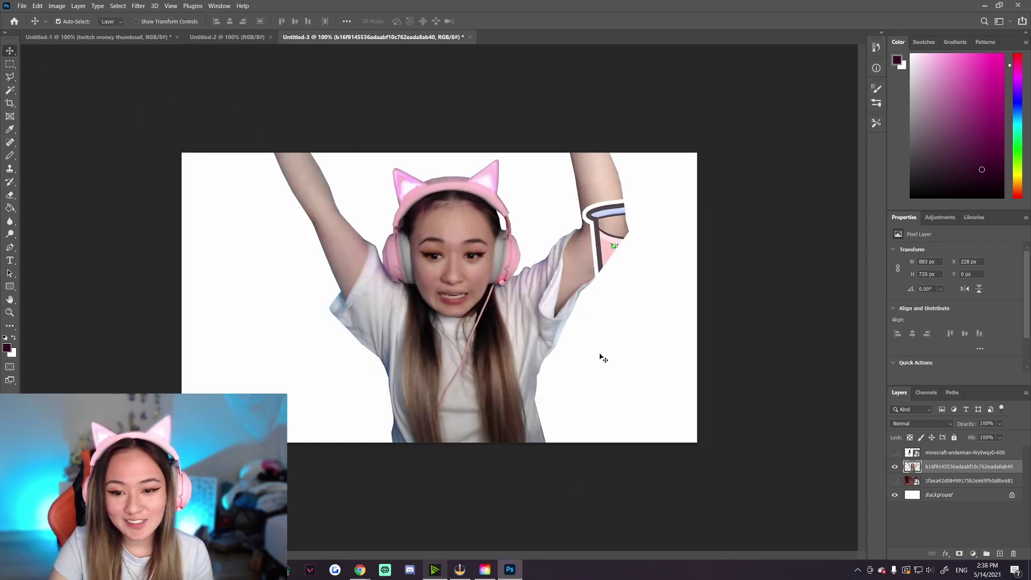
left_click_drag(479, 324, 606, 323)
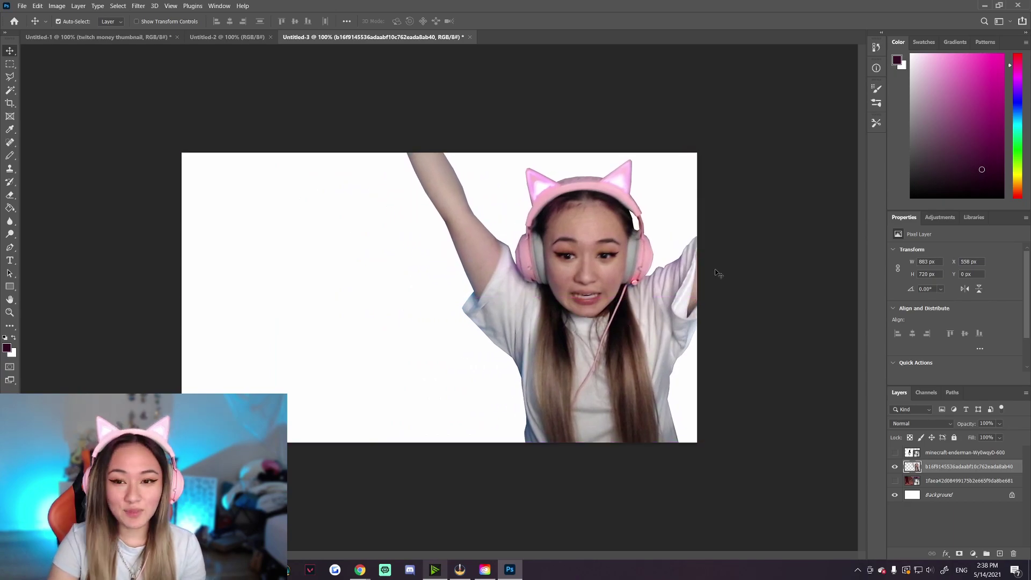
left_click(894, 482)
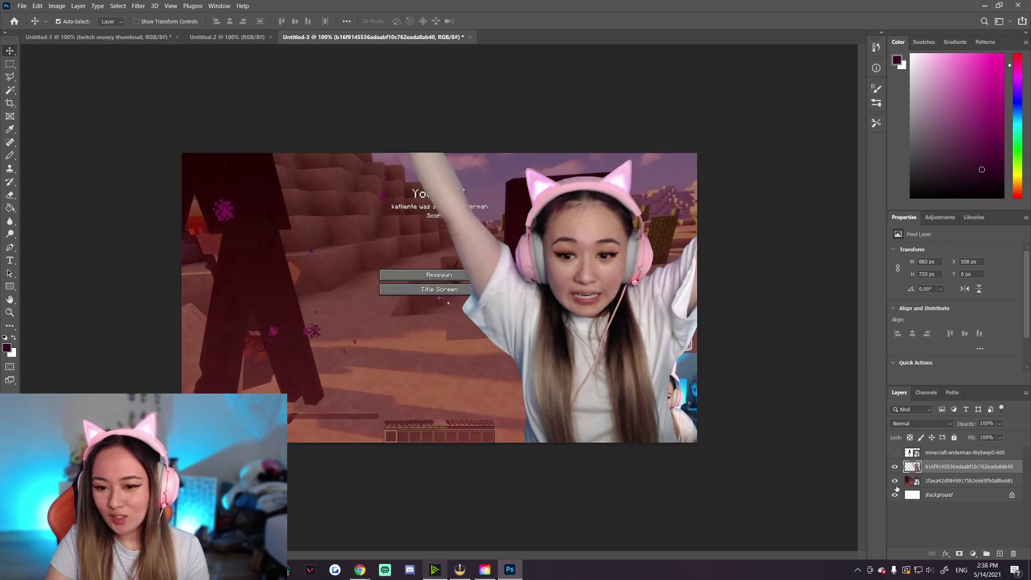
left_click_drag(581, 325, 613, 327)
Make the "You Died!" screenshot layer active and ready the Move tool.
left_click(969, 483)
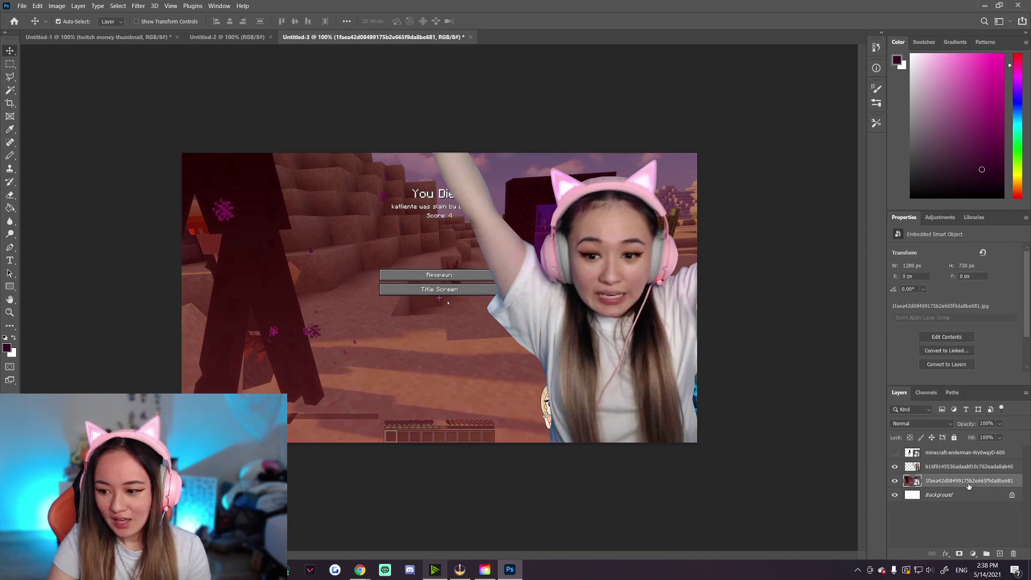
left_click(9, 65)
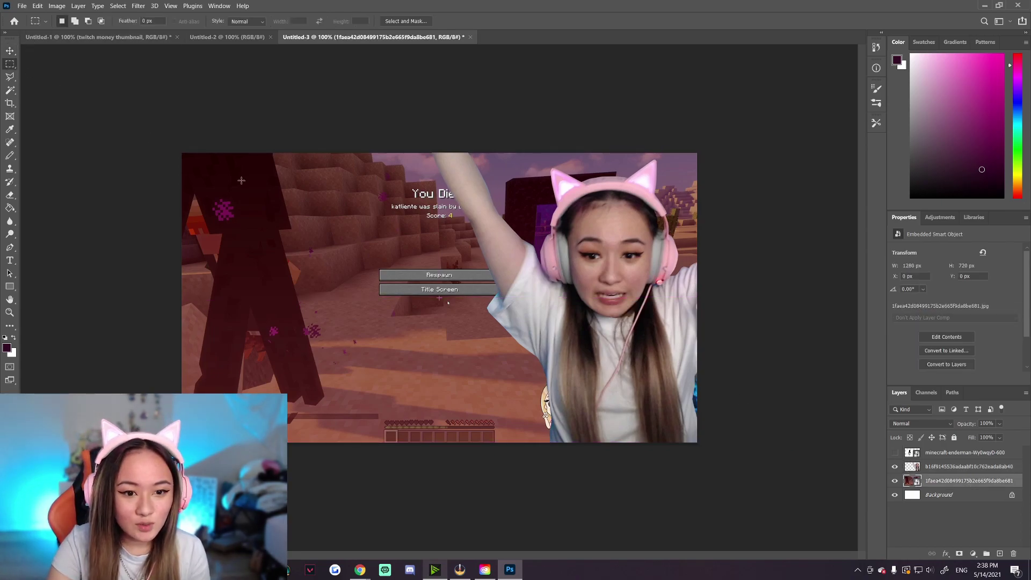
left_click(10, 50)
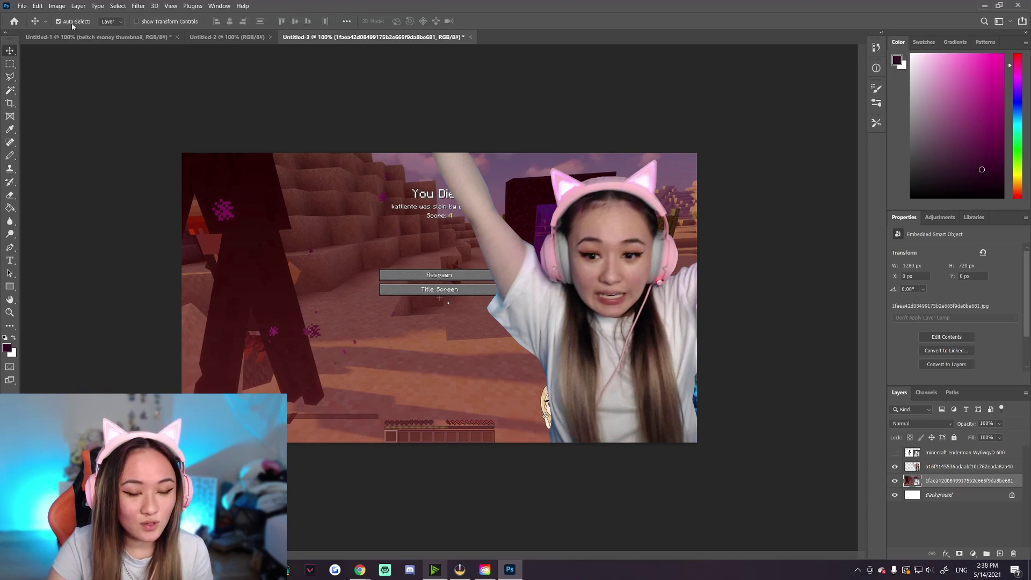
Check how the composition reads at small thumbnail sizes, down to 6.25%, and return the view to 100%.
key("ctrl+minus")
key("ctrl+minus")
key("ctrl+minus")
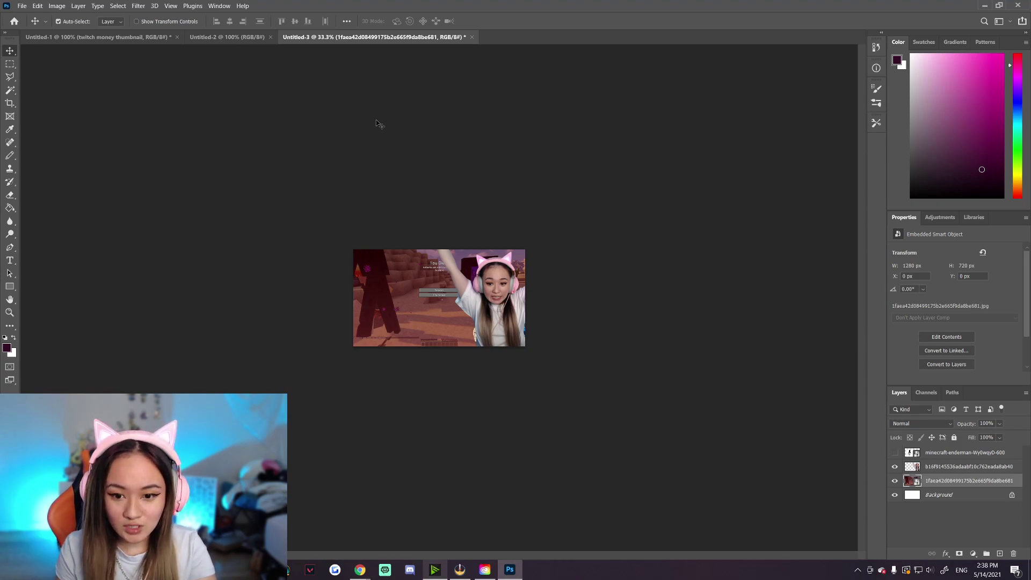
key("ctrl+minus")
key("ctrl+minus")
key("ctrl+minus")
key("ctrl+minus")
key("ctrl+minus")
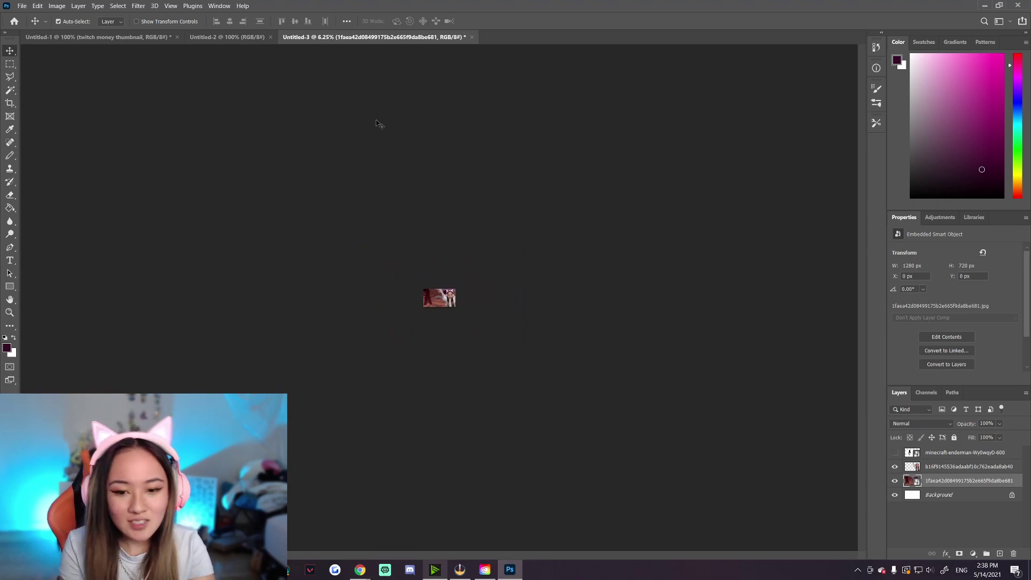
key("ctrl+plus")
key("ctrl+plus")
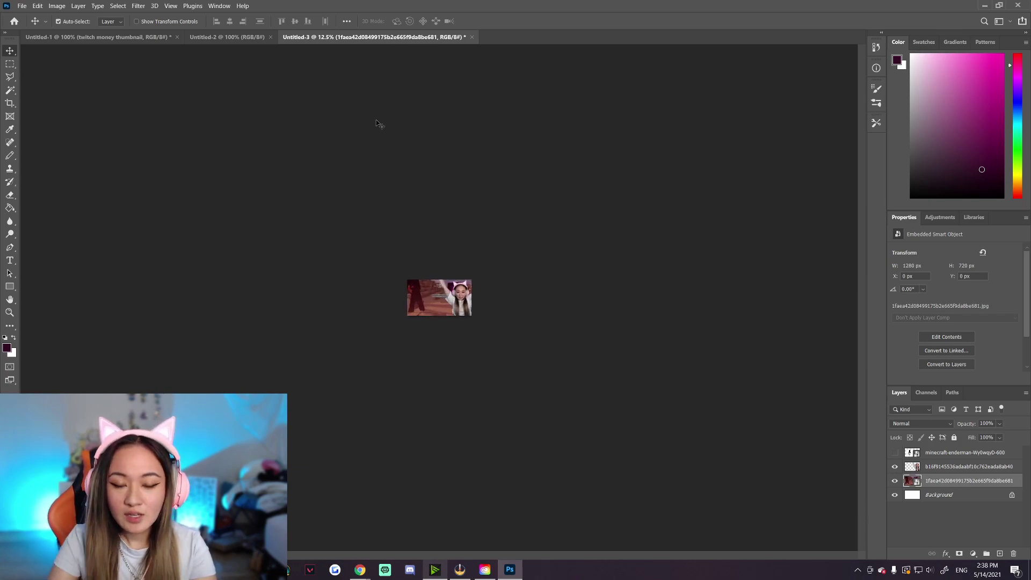
key("ctrl+plus")
key("ctrl+plus")
key("ctrl+plus")
key("ctrl+plus")
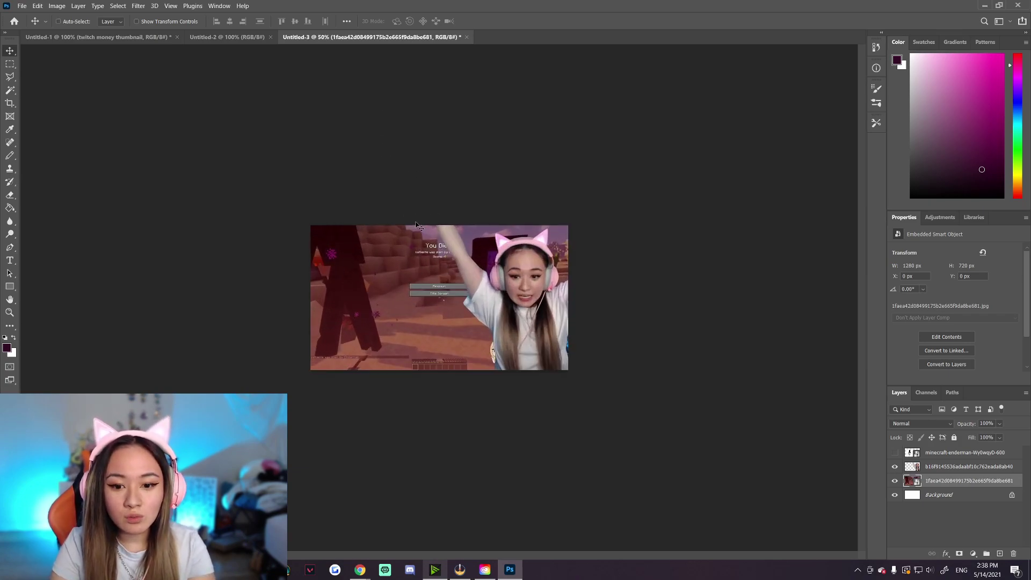
key("ctrl+plus")
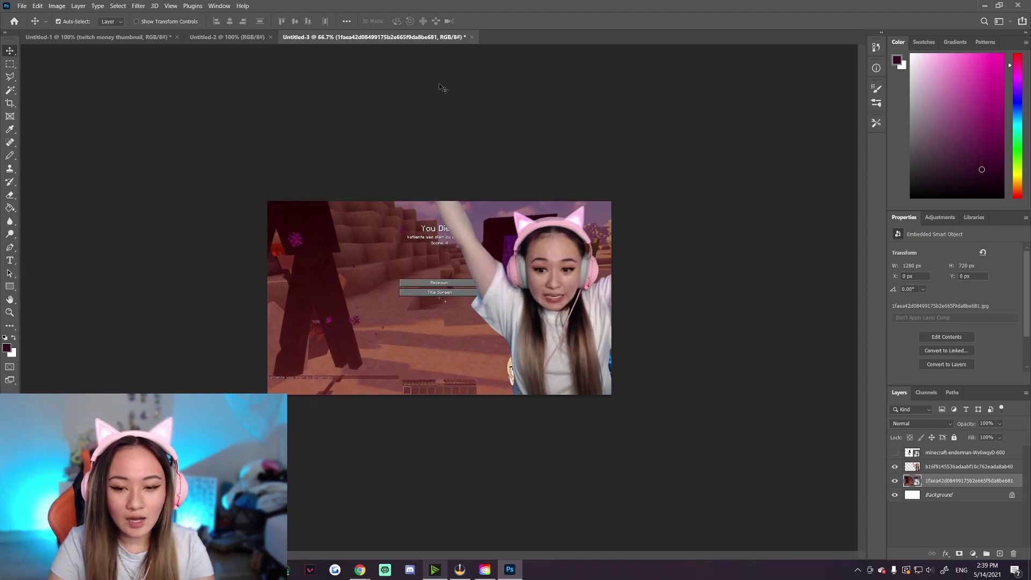
key("ctrl+plus")
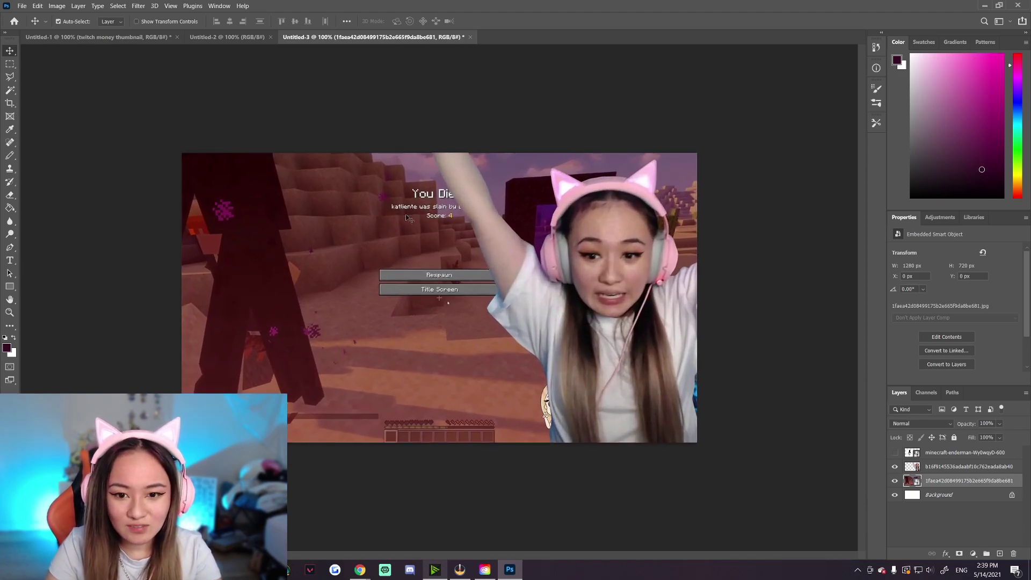
Enlarge the "You Died!" screenshot to about 2394 × 1347 px and position it so its death message sits beside the streamer's raised arm.
left_click_drag(418, 289, 253, 227)
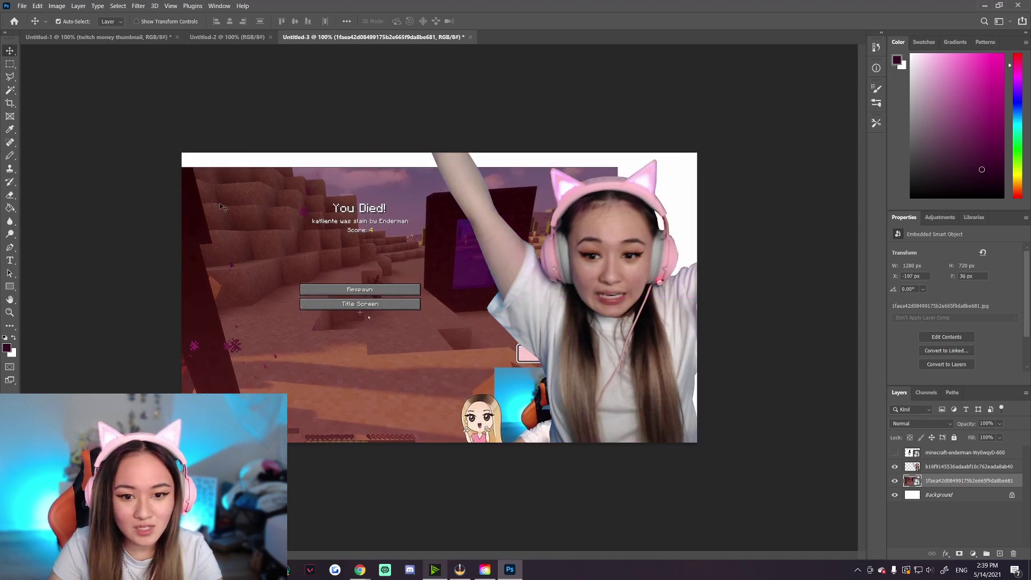
left_click(38, 6)
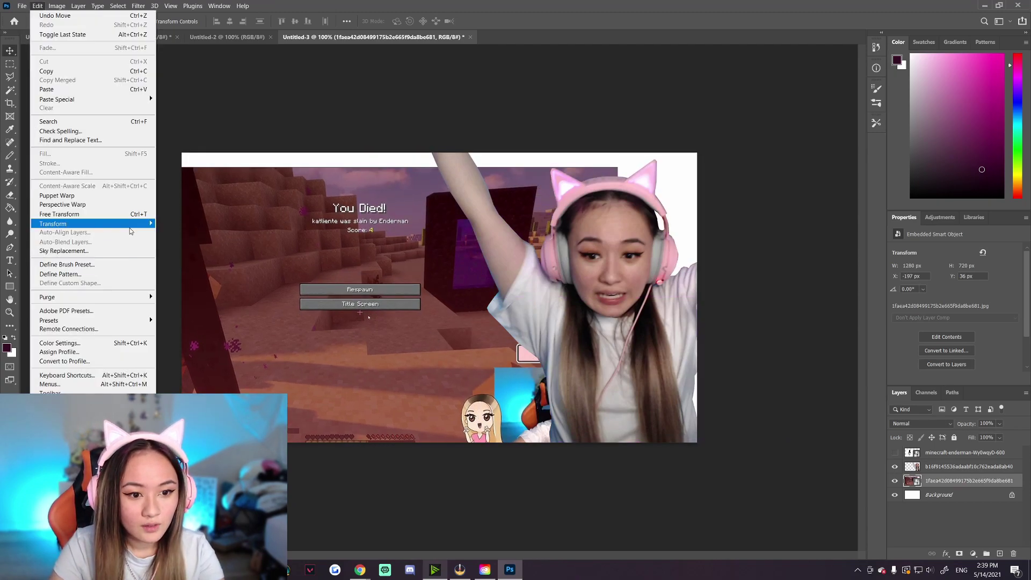
left_click(171, 237)
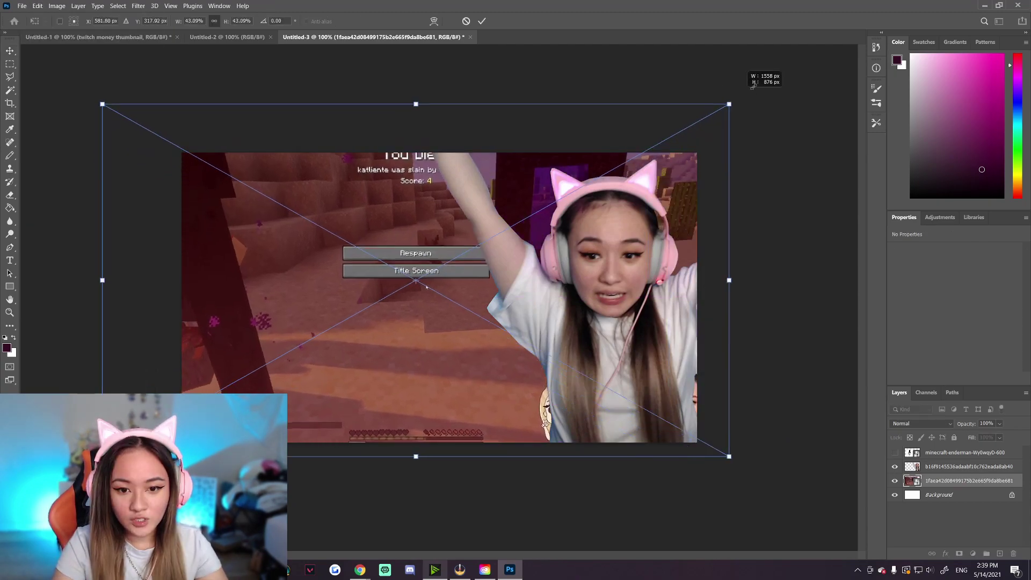
left_click_drag(457, 224, 356, 307)
key("Return")
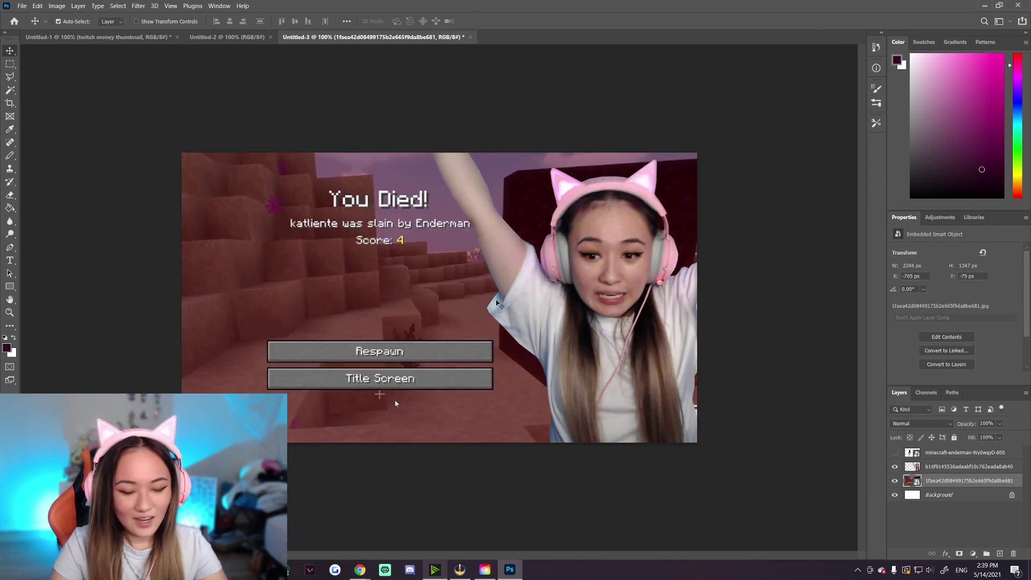
Check how the enlarged death message reads at small thumbnail sizes, 12.5% and below, and return the view to 100%.
key("ctrl+minus")
key("ctrl+minus")
key("ctrl+minus")
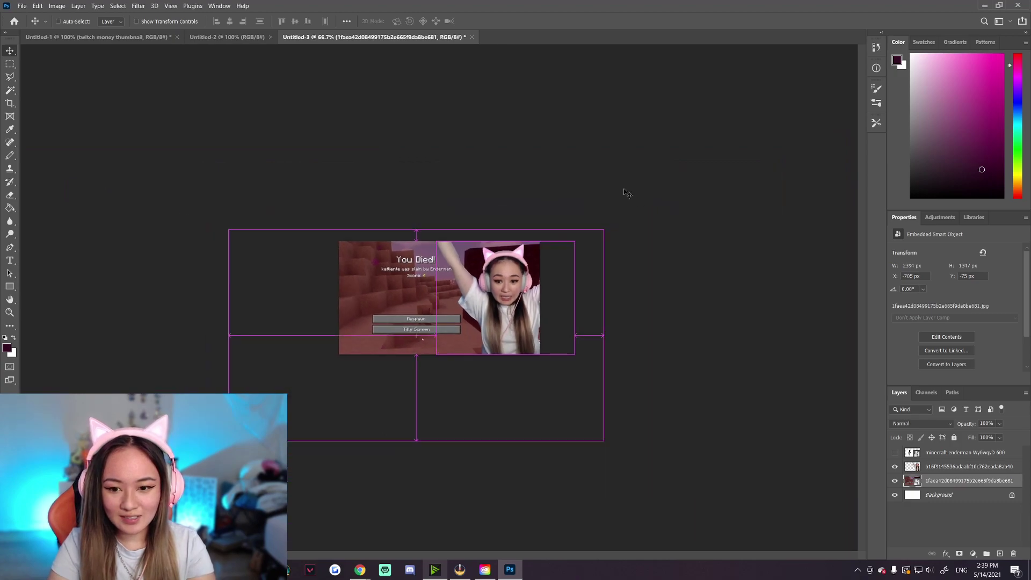
key("ctrl+minus")
key("ctrl+minus")
key("ctrl+minus")
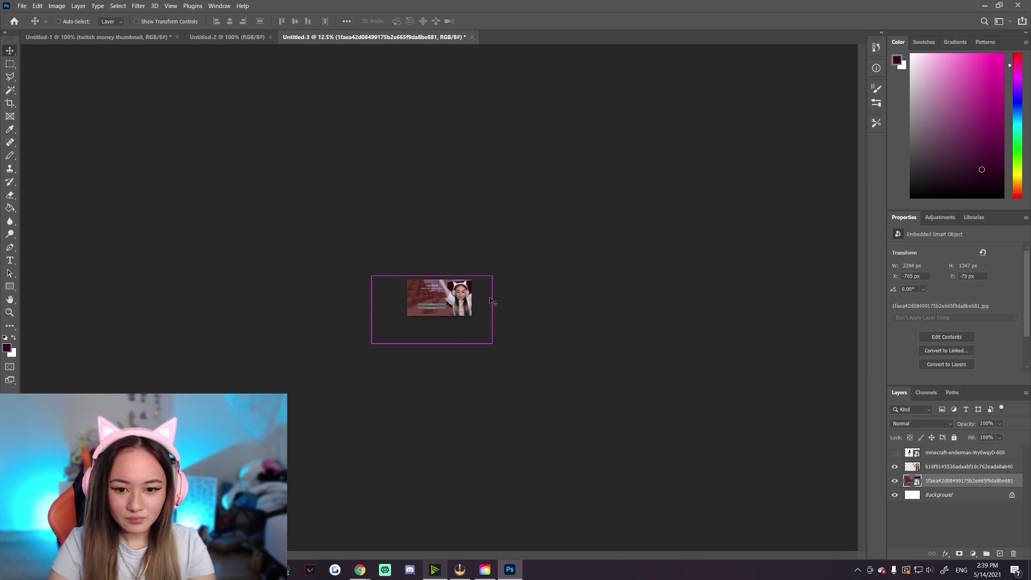
key("ctrl+minus")
key("ctrl+plus")
key("ctrl+plus")
key("ctrl+plus")
key("ctrl+plus")
key("ctrl+plus")
key("ctrl+plus")
key("ctrl+plus")
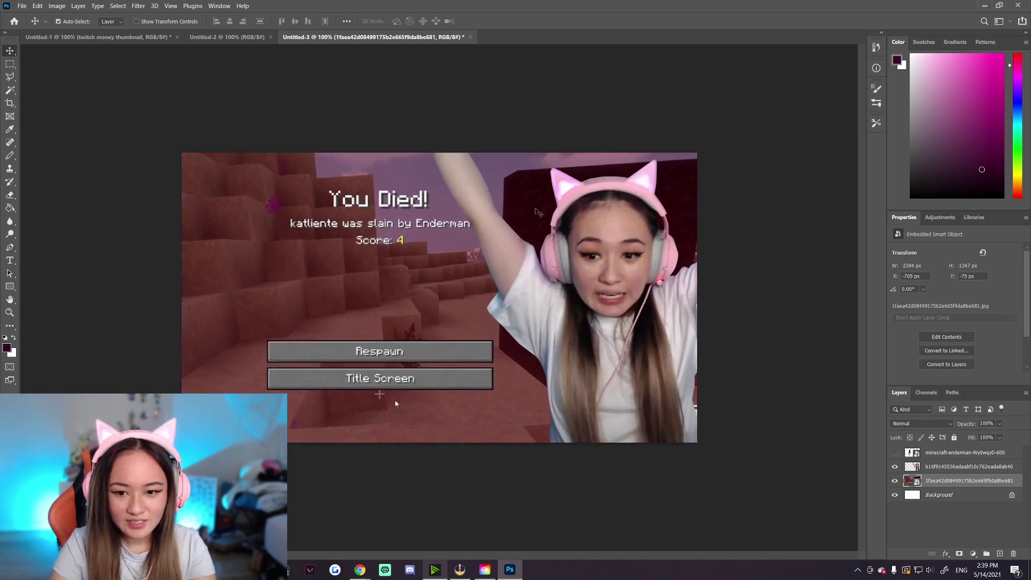
Show the minecraft-enderman layer, make it active and rasterize it.
left_click(894, 452)
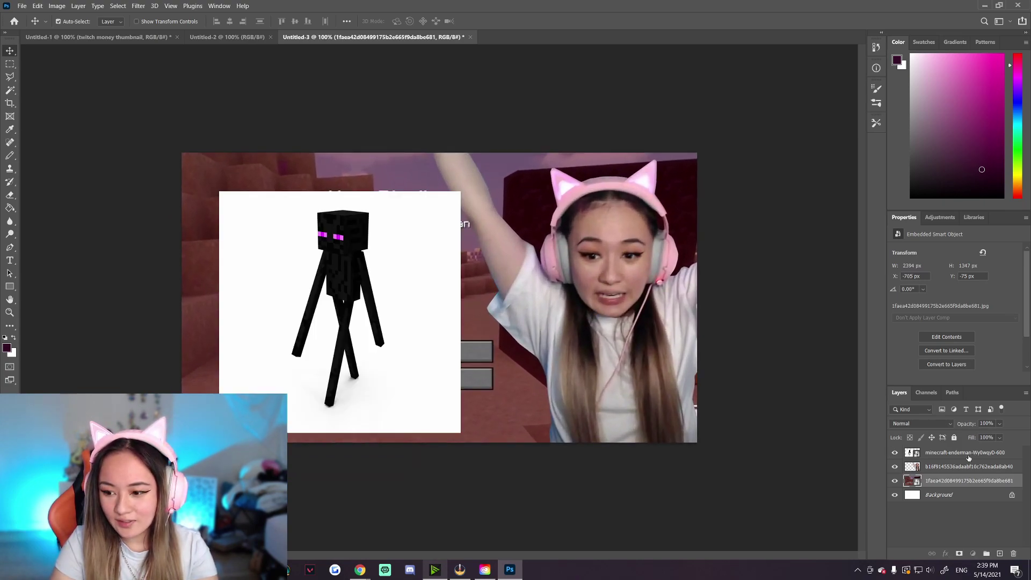
left_click(970, 454)
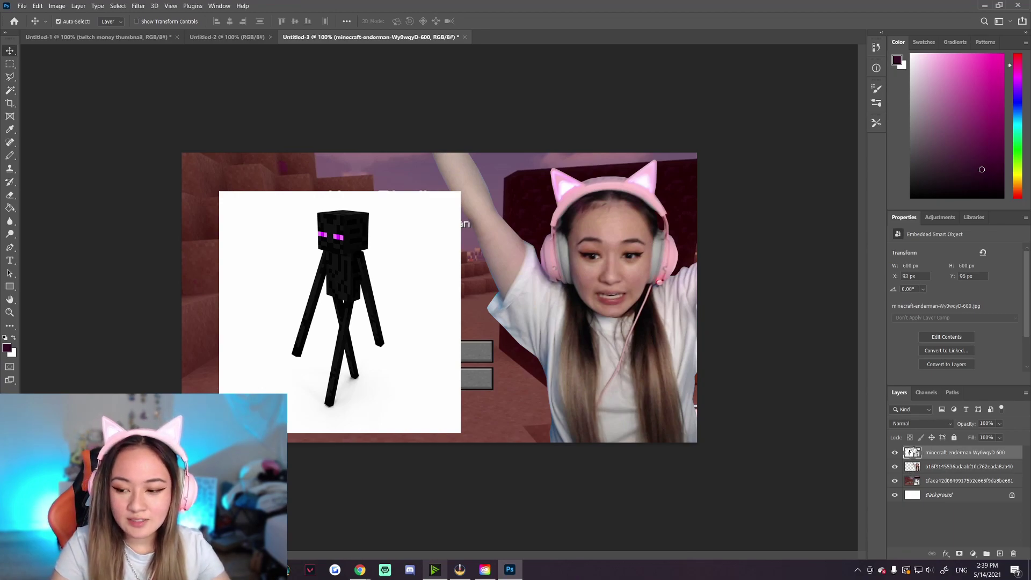
right_click(940, 456)
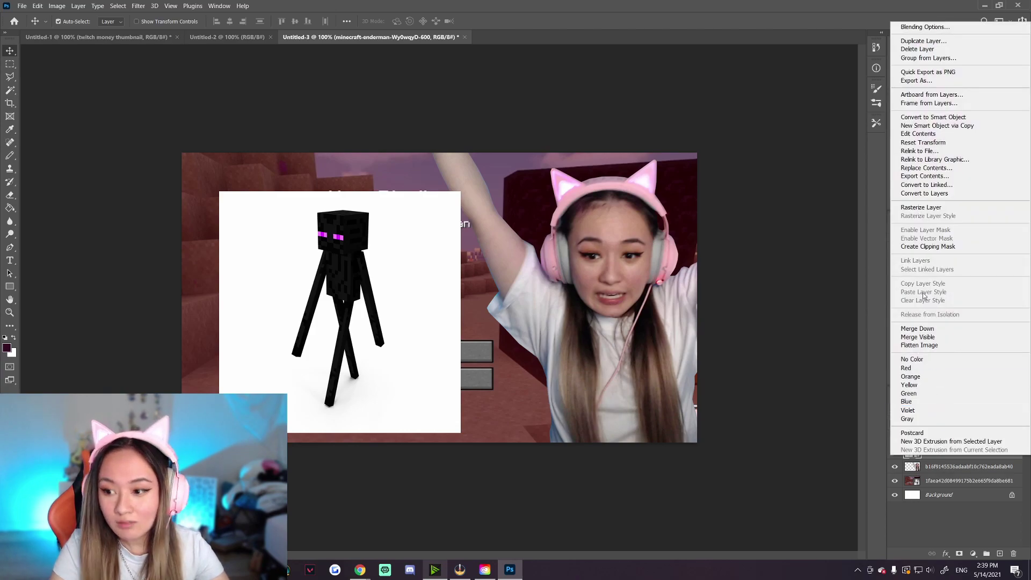
left_click(942, 207)
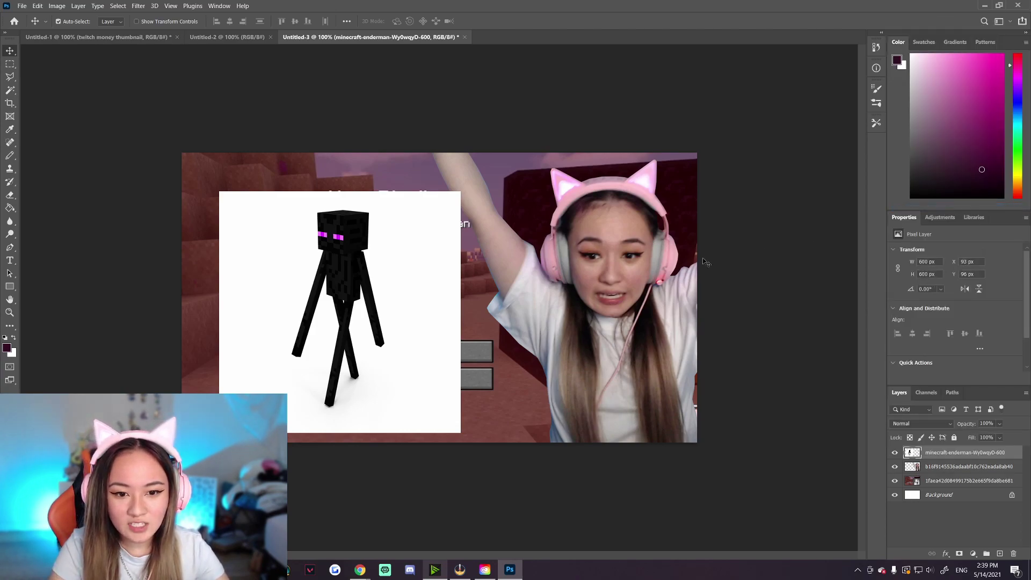
Select the white background around the Enderman with the Magic Wand at tolerance 32, delete it and deselect.
left_click(11, 90)
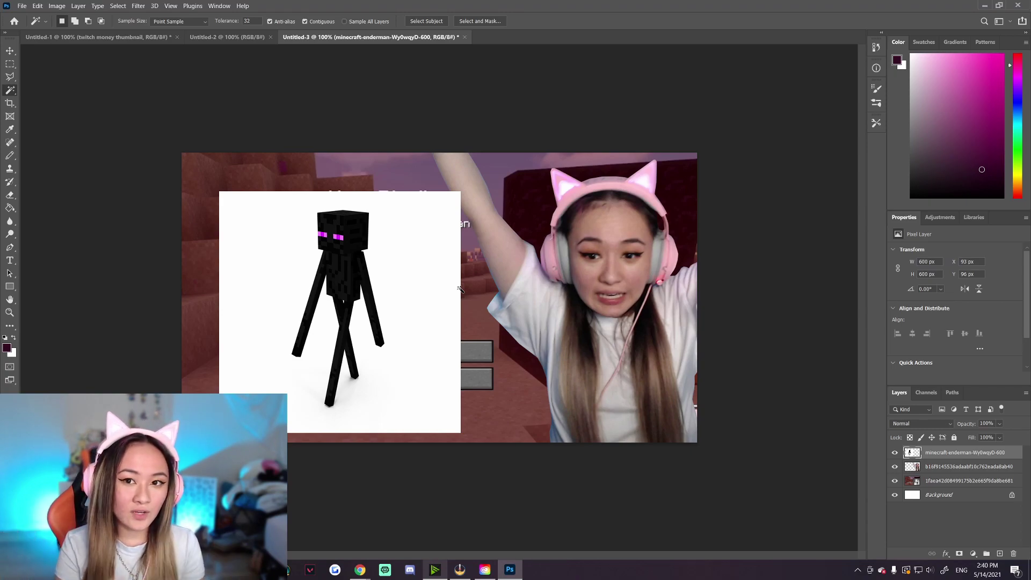
left_click(427, 295)
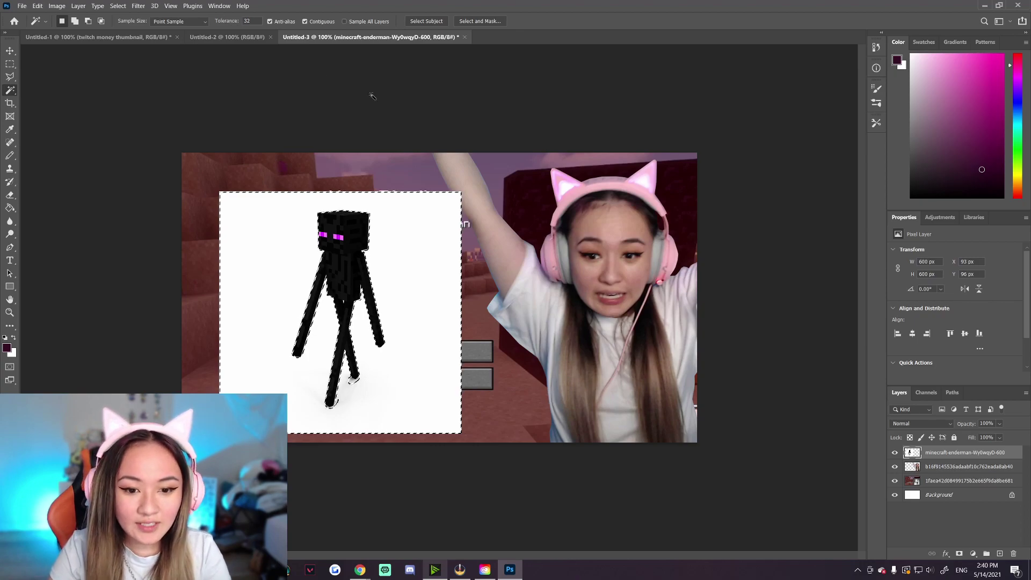
key("Delete")
left_click(9, 63)
left_click(260, 108)
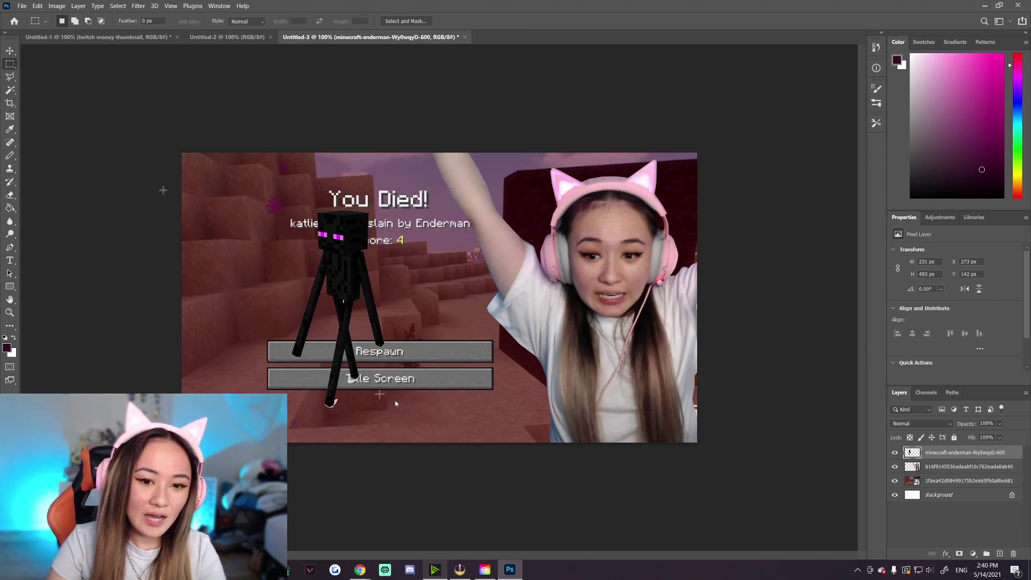
Outline the white remnants around the Enderman's front foot with the Polygonal Lasso and delete them.
key("ctrl+plus")
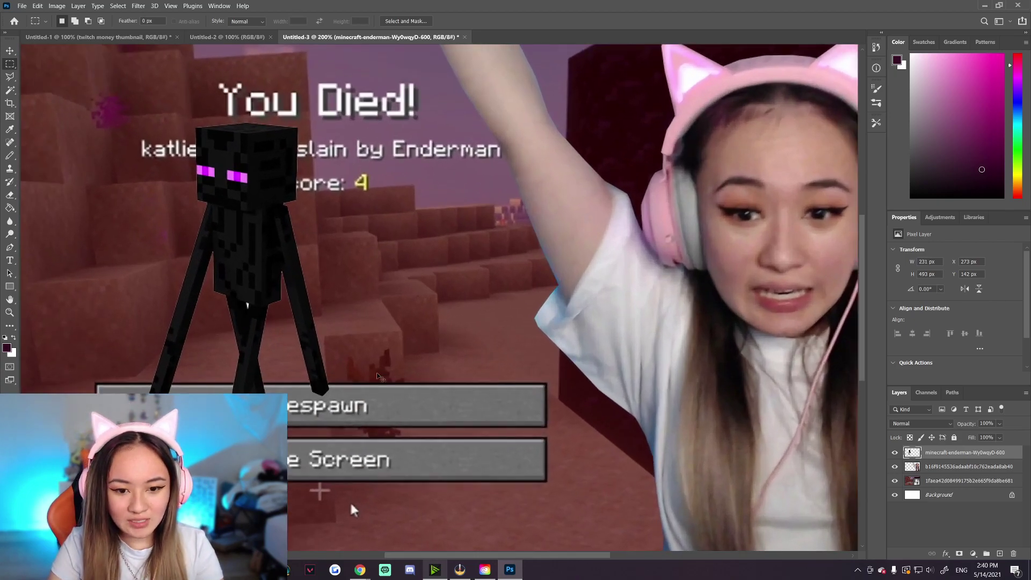
left_click_drag(444, 557, 387, 558)
scroll(459, 500, "down", 5)
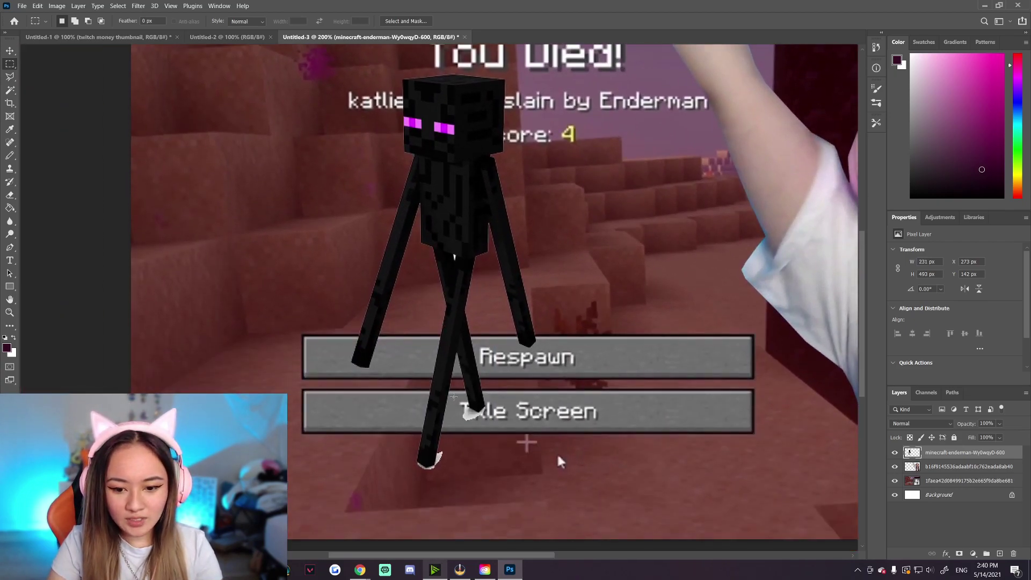
key("ctrl+plus")
key("ctrl+plus")
scroll(463, 418, "down", 3)
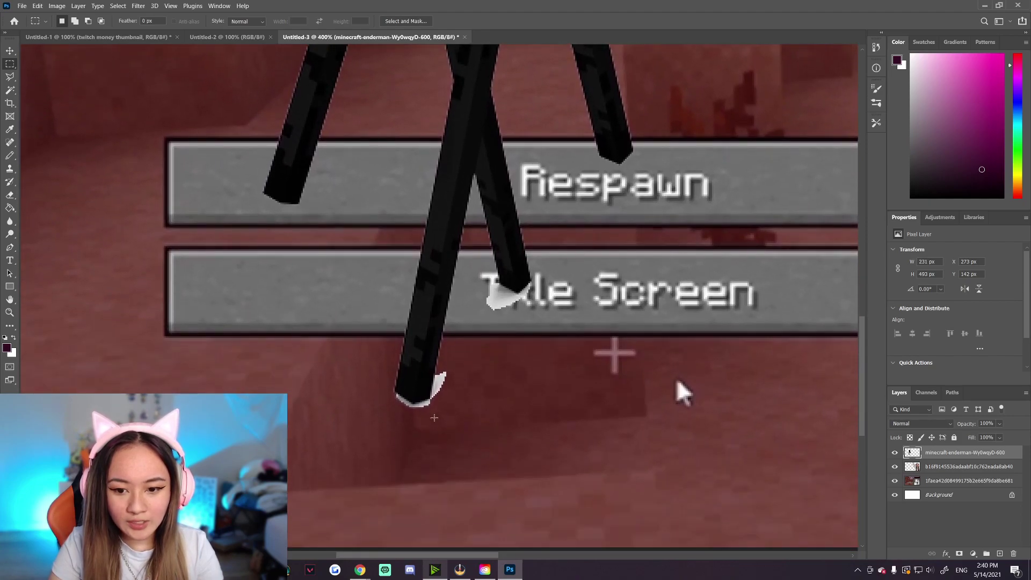
left_click(11, 78)
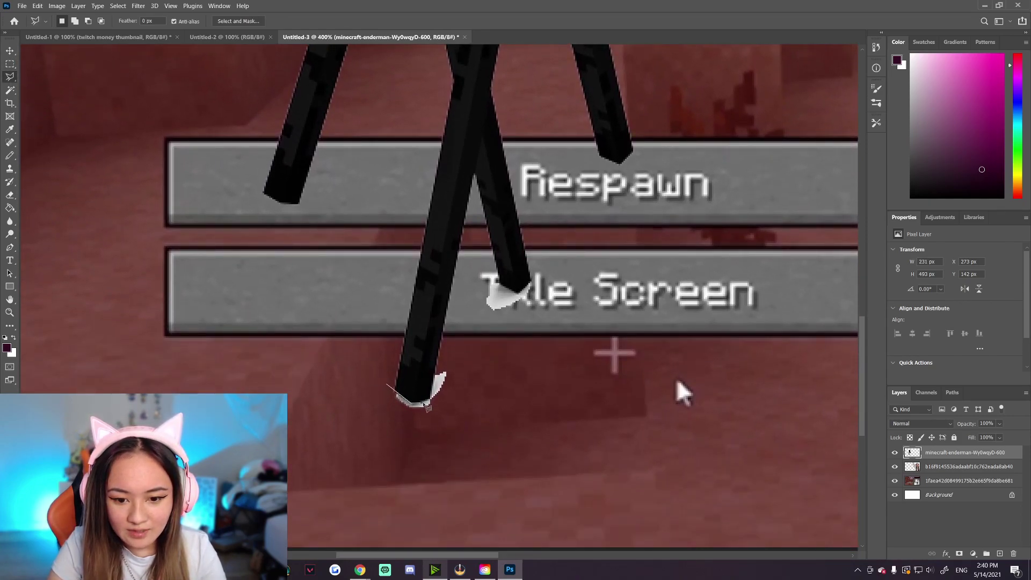
left_click(477, 363)
left_click(427, 450)
left_click(365, 430)
left_click(387, 385)
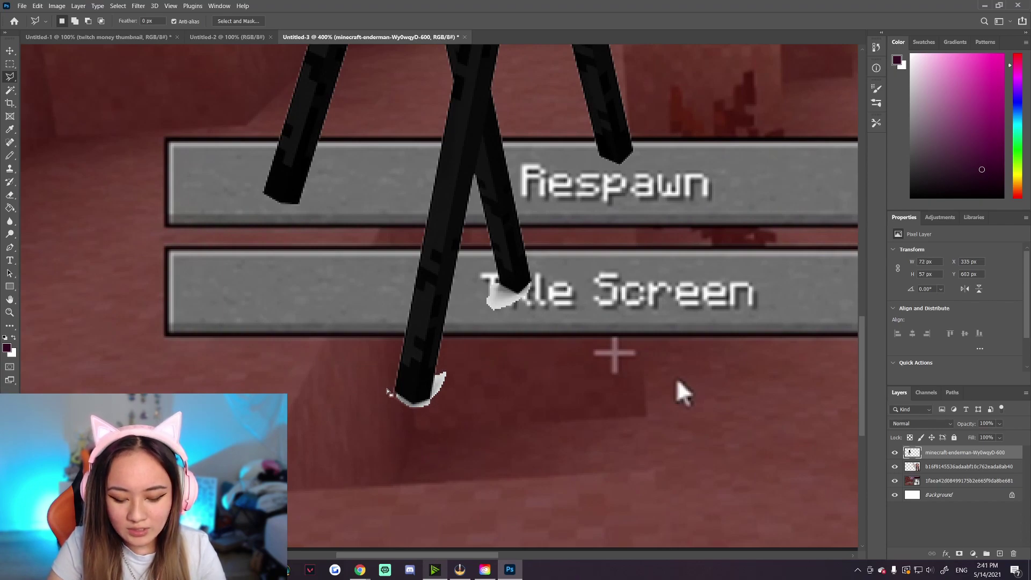
Outline the white remnant under the Enderman's rear foot, delete it, deselect and return the view to 100%.
left_click(473, 261)
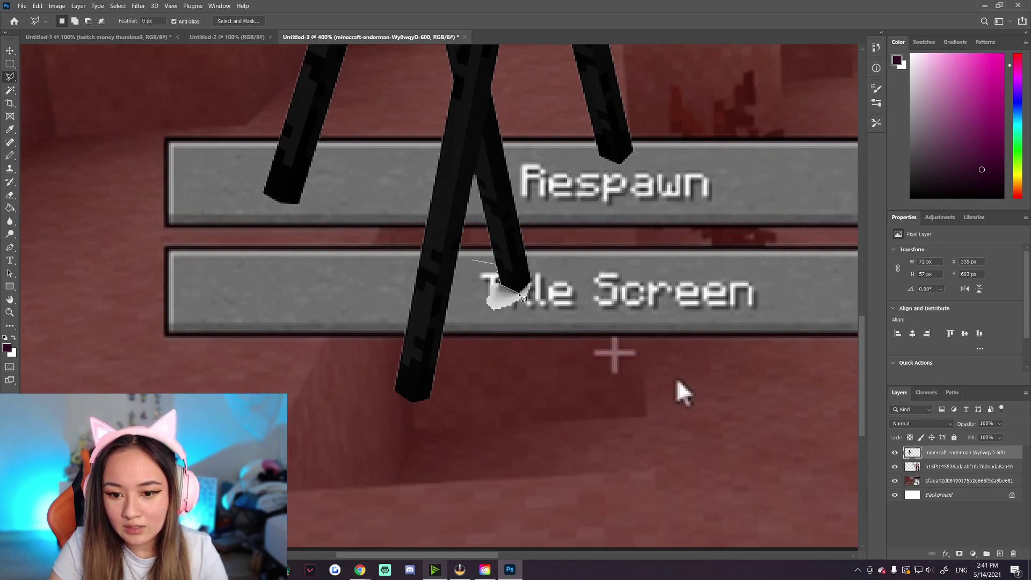
left_click(544, 270)
left_click(557, 337)
left_click(455, 357)
key("Return")
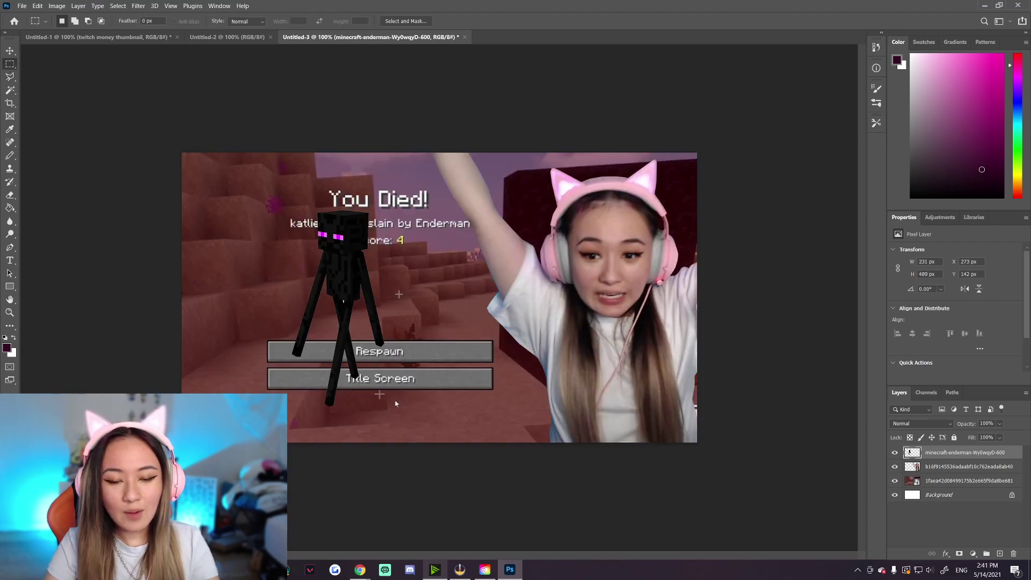
Scale the Enderman up to about 344 × 727 px and place it left of the "You Died!" text.
left_click(11, 52)
left_click_drag(338, 242, 302, 214)
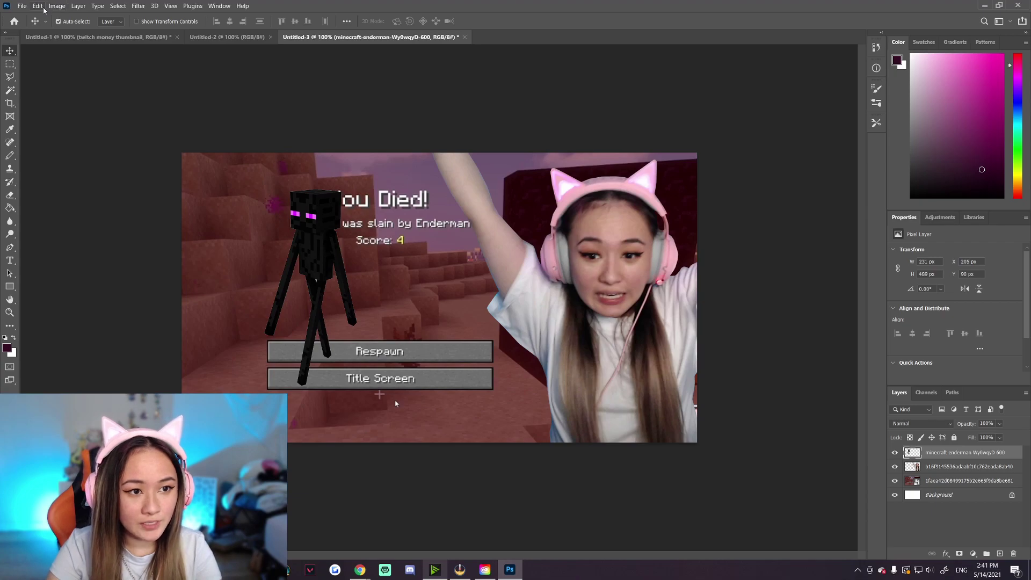
left_click(38, 6)
mouse_move(103, 228)
left_click(225, 237)
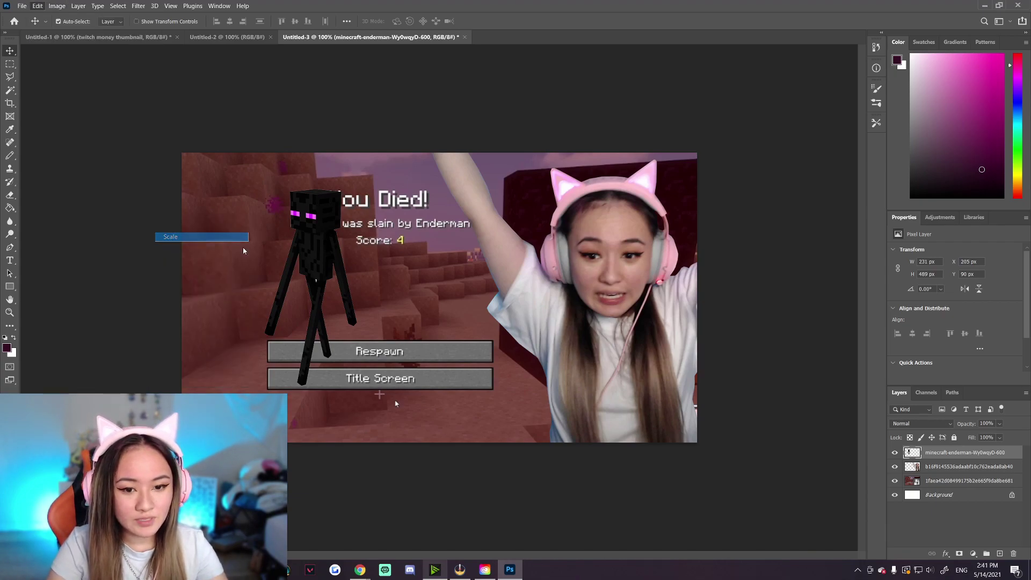
left_click_drag(358, 190, 407, 86)
left_click_drag(355, 224, 318, 311)
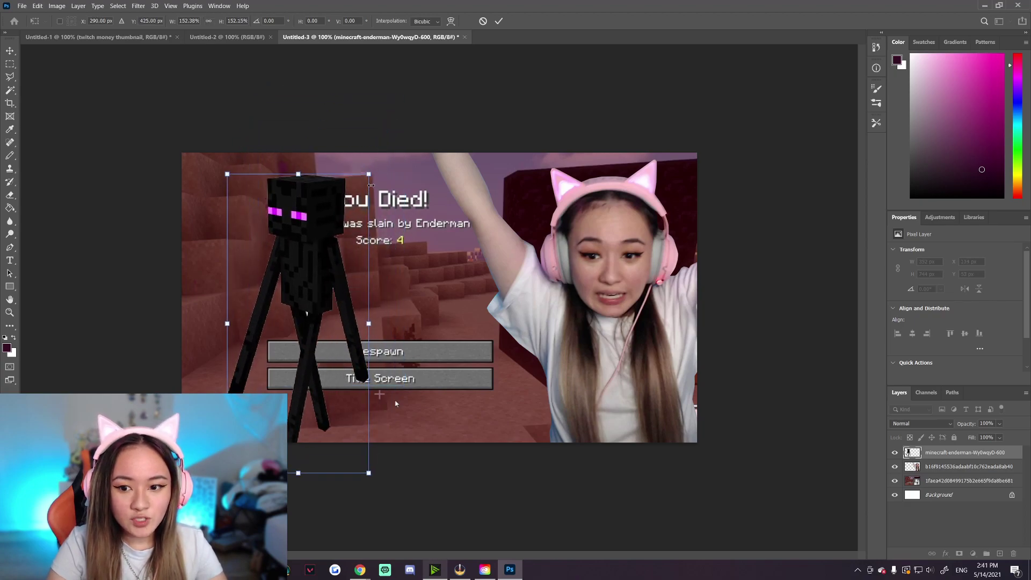
left_click_drag(368, 175, 366, 180)
left_click_drag(317, 243, 278, 240)
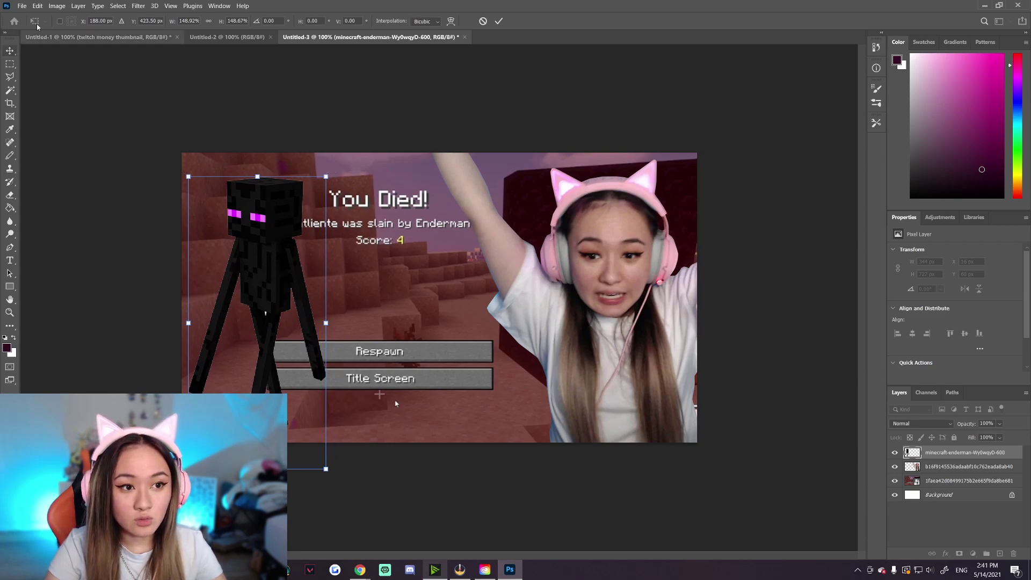
key("Return")
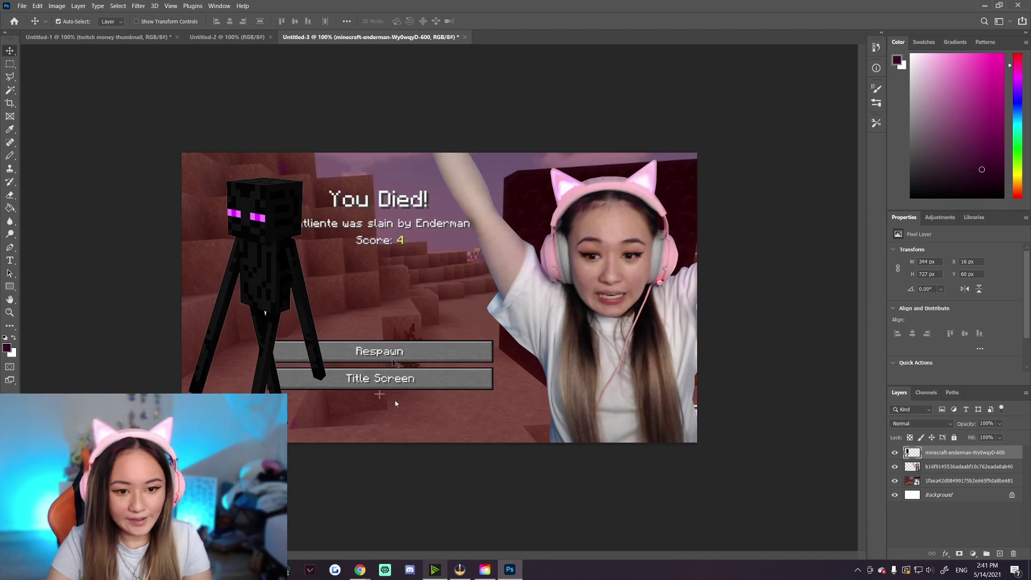
Flip the Enderman horizontally to face the streamer and move it partly past the canvas's left edge, to about X -33 px, Y 87 px.
left_click_drag(298, 236, 290, 231)
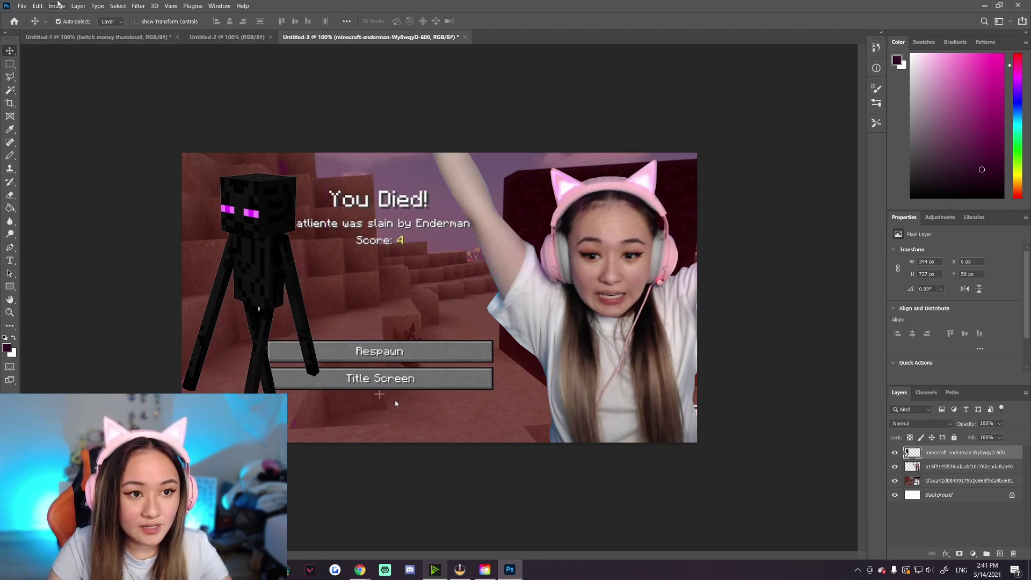
left_click(38, 5)
mouse_move(135, 223)
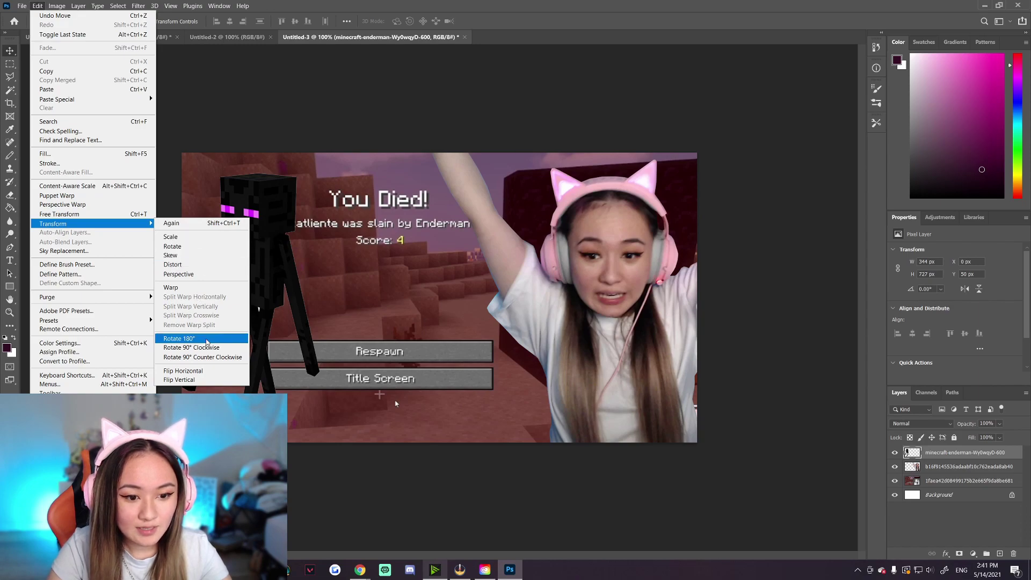
left_click(182, 371)
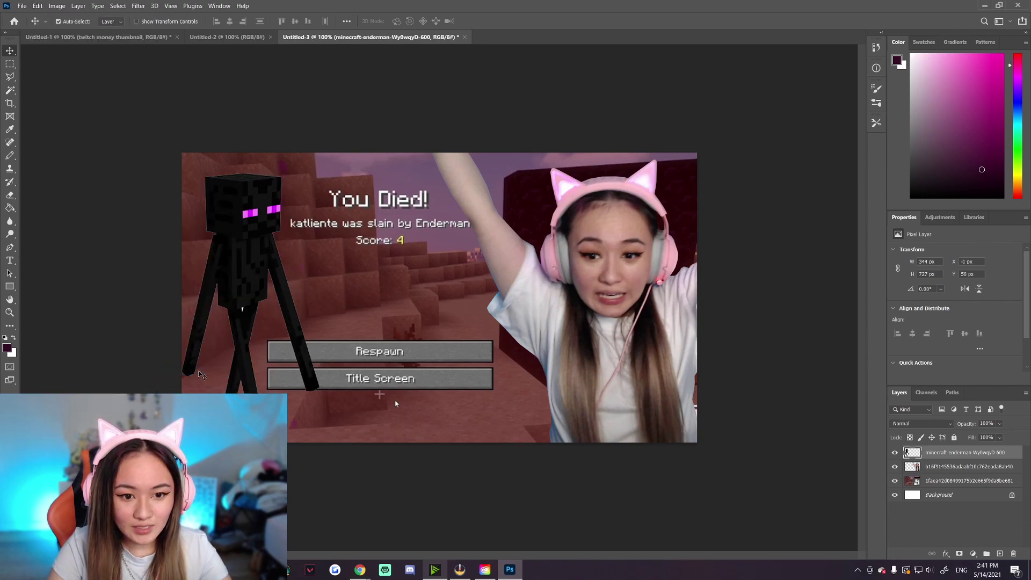
left_click_drag(251, 245, 221, 219)
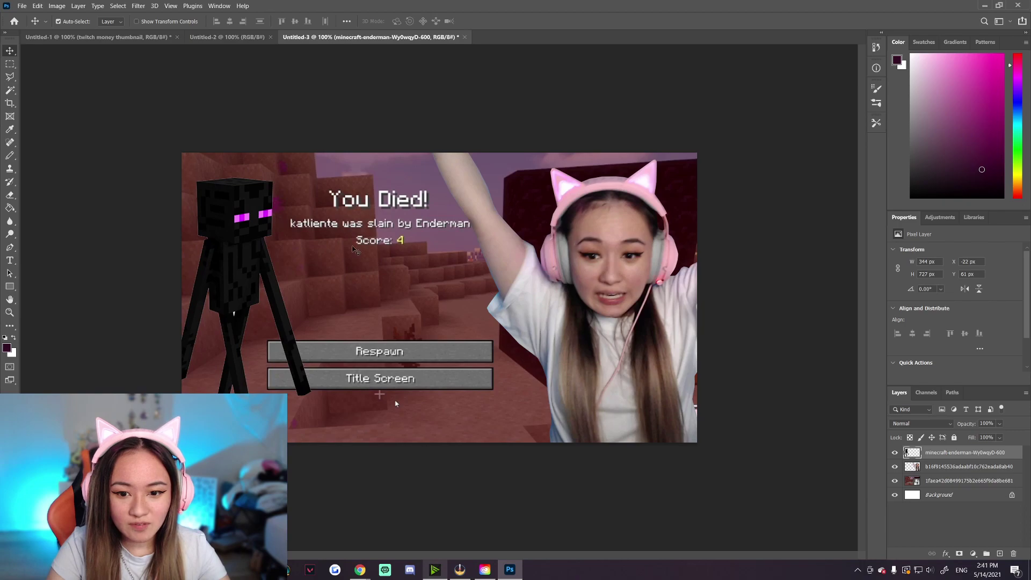
left_click_drag(241, 245, 240, 258)
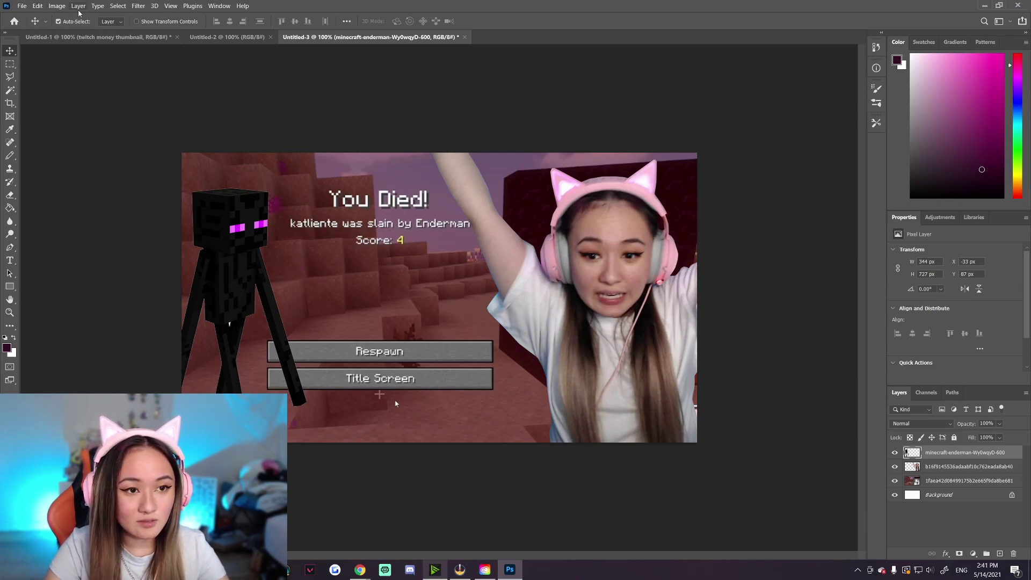
Rotate the Enderman about 13.9° clockwise so it leans toward the text, reposition it along the canvas's left edge and apply the transformation.
left_click(36, 6)
mouse_move(145, 224)
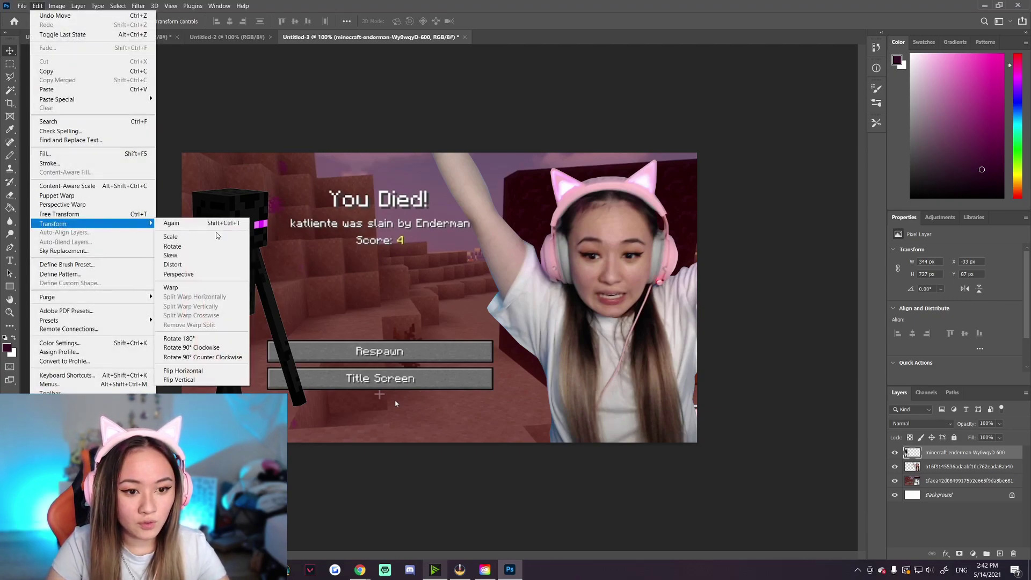
left_click(206, 248)
left_click_drag(344, 154, 343, 179)
left_click_drag(229, 279, 214, 236)
left_click_drag(340, 179, 343, 182)
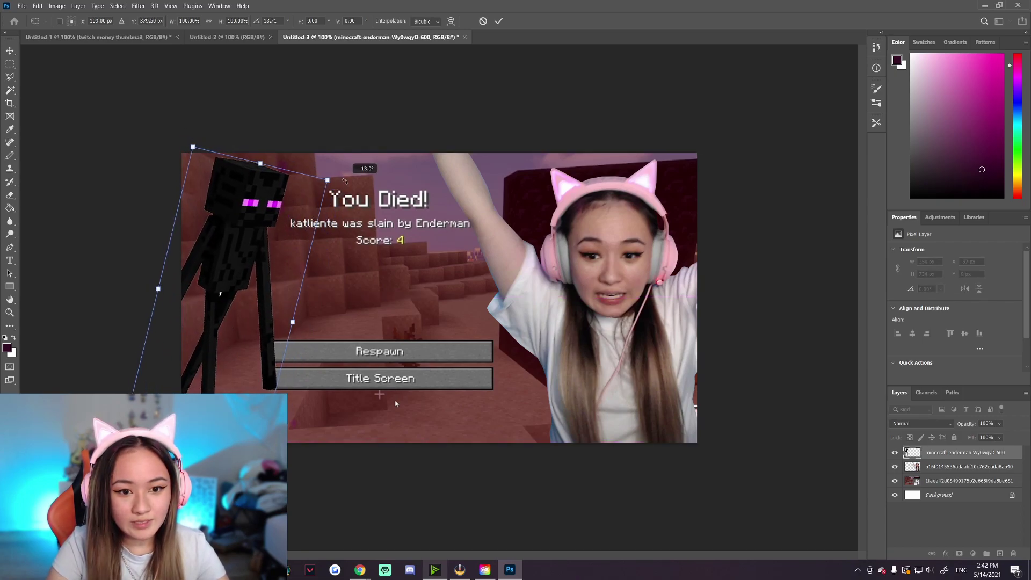
left_click_drag(239, 196, 241, 196)
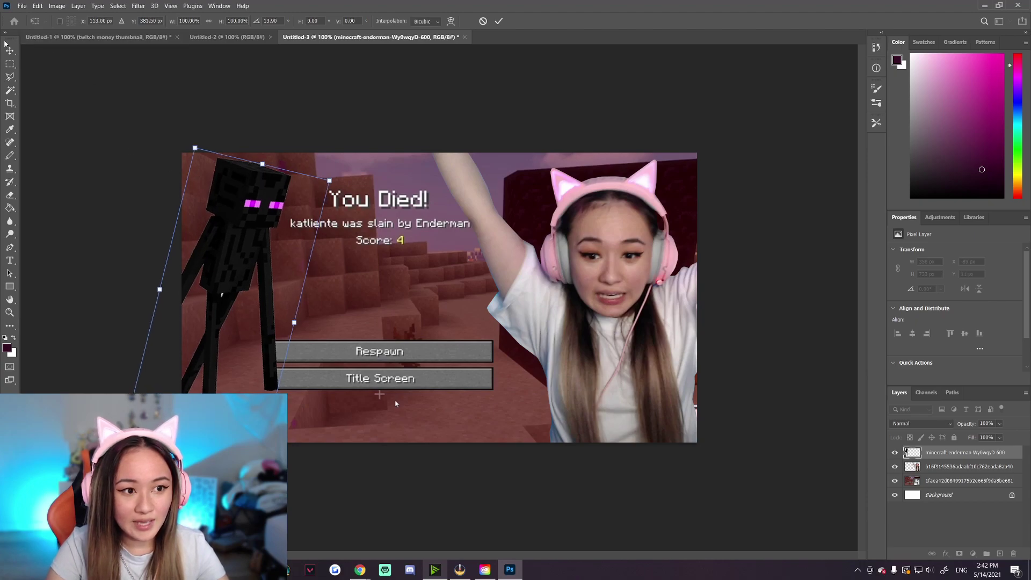
left_click(9, 64)
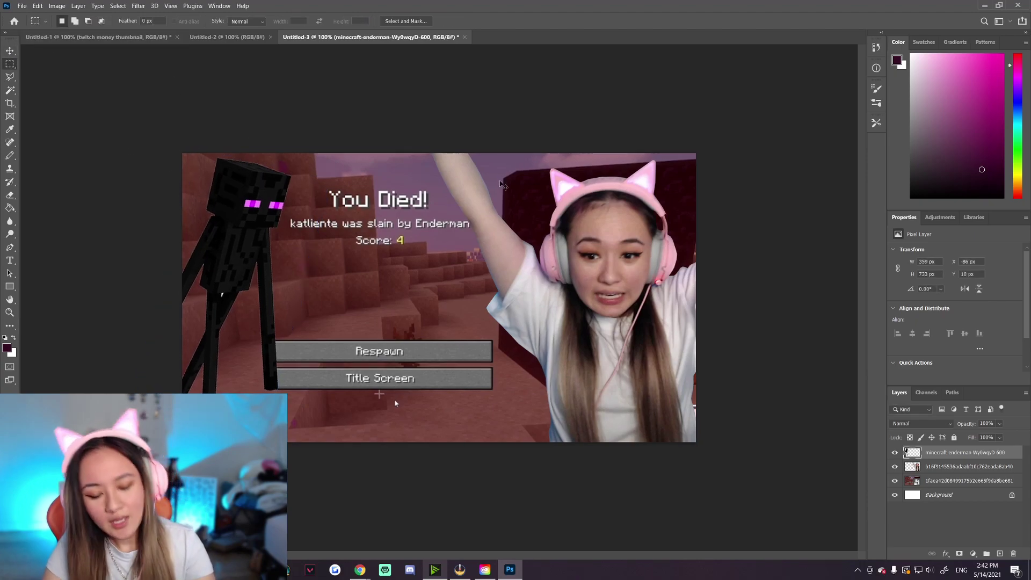
Check how the composition reads at small thumbnail size, including the leaning Enderman, and return the view to 100%.
key("ctrl+minus")
key("ctrl+minus")
key("ctrl+minus")
key("ctrl+minus")
key("ctrl+minus")
key("ctrl+minus")
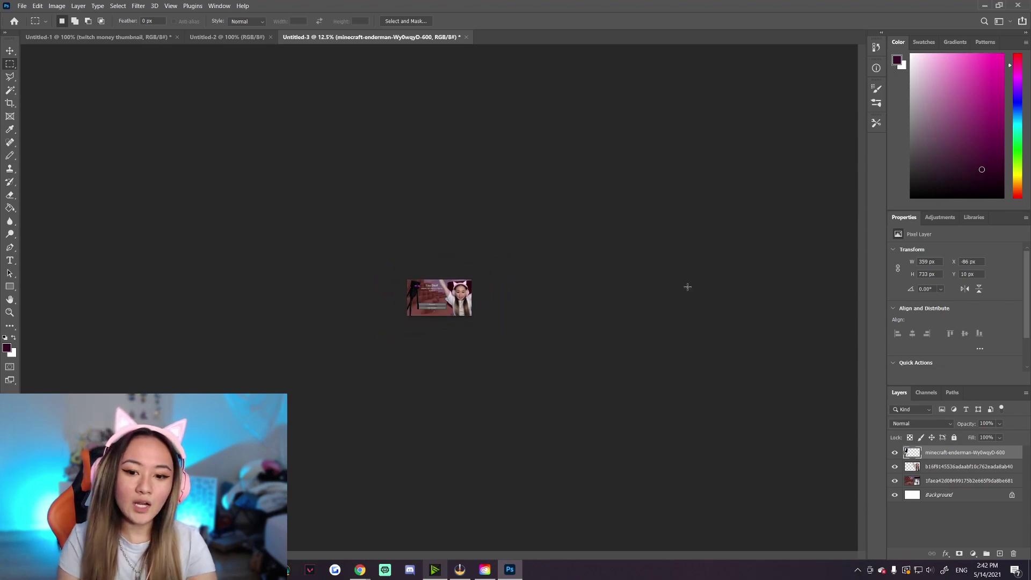
key("ctrl+plus")
key("ctrl+plus")
key("ctrl+plus")
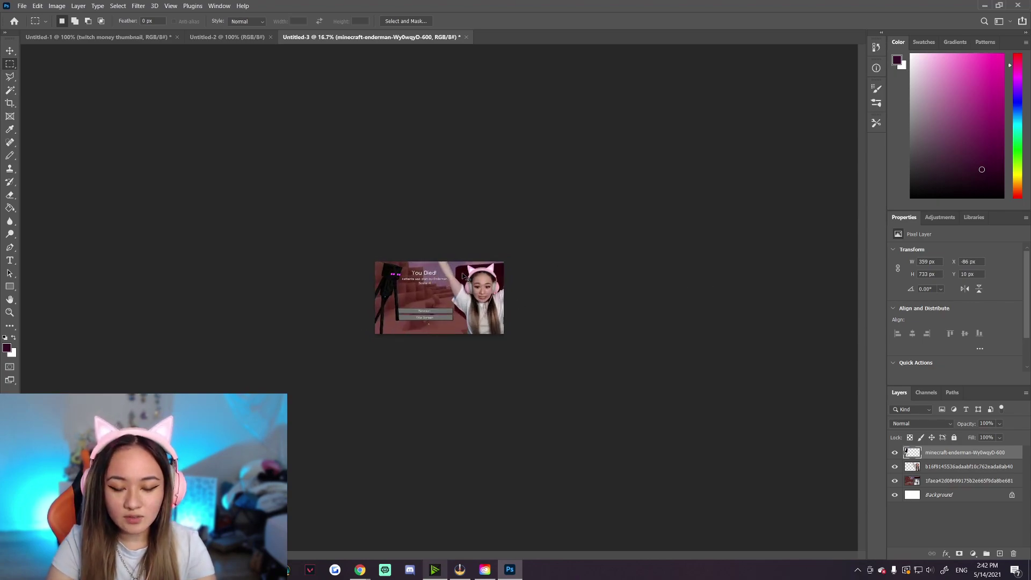
key("ctrl+plus")
key("ctrl+plus")
key("ctrl+plus")
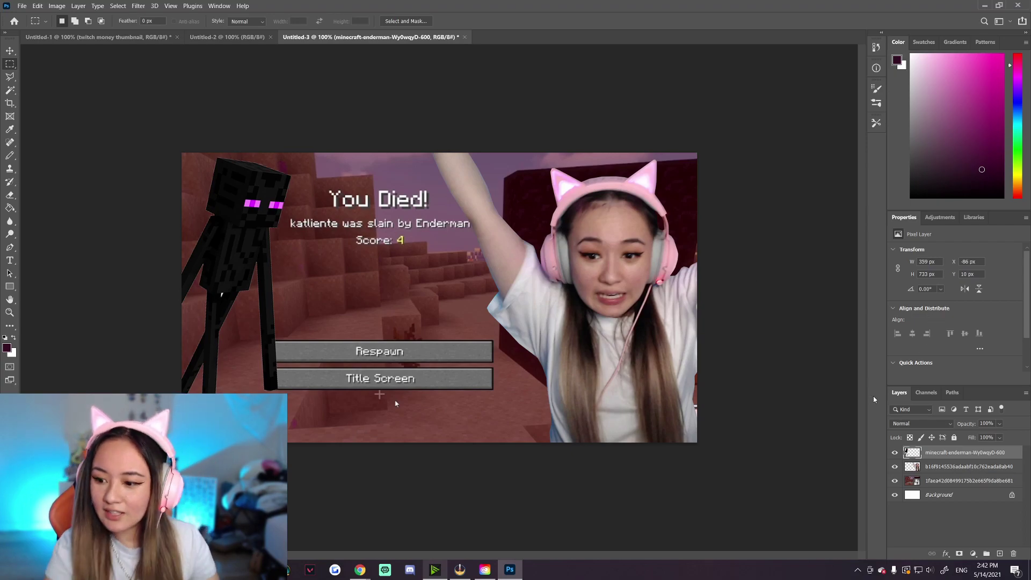
Select the streamer's silhouette on the cutout layer by picking the empty areas on both sides of the raised arm with the Magic Wand and inverting the selection.
left_click(946, 465)
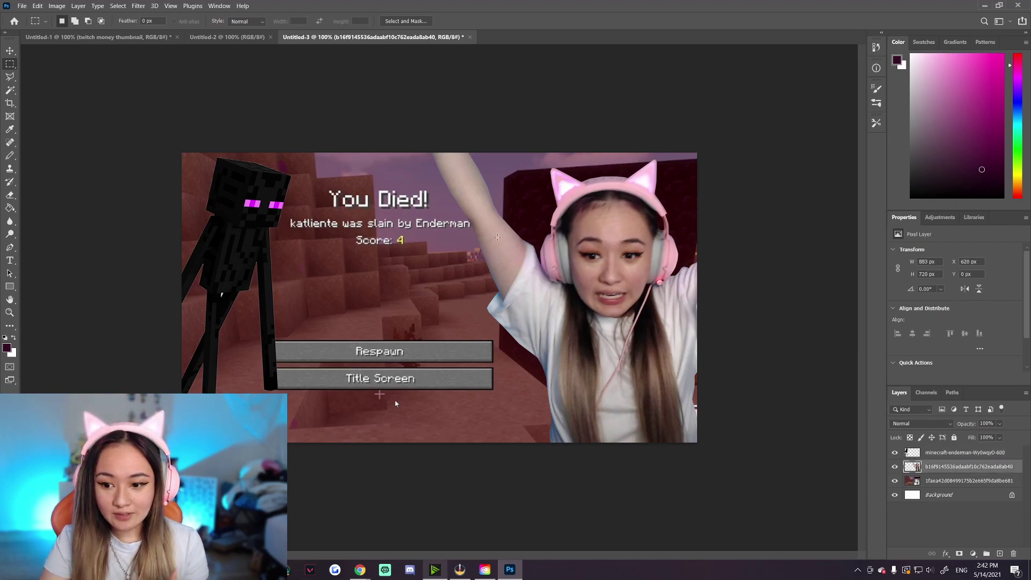
left_click(10, 90)
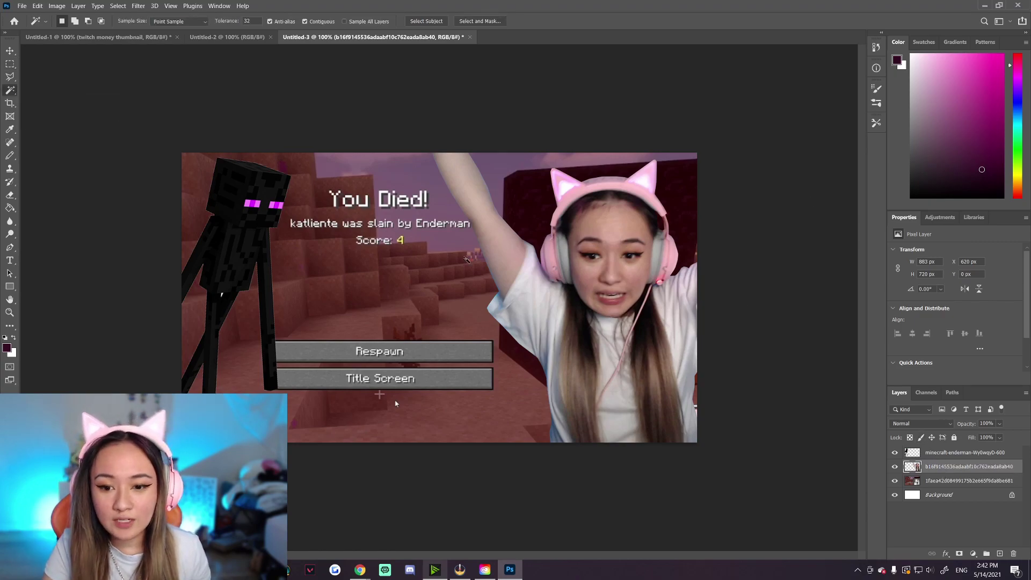
left_click(411, 273)
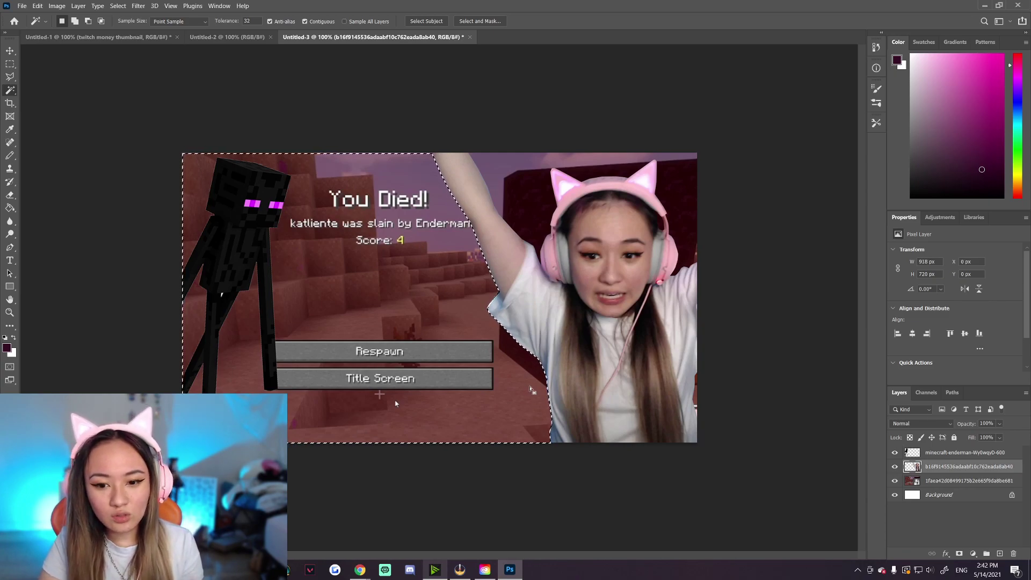
left_click(507, 183, "shift")
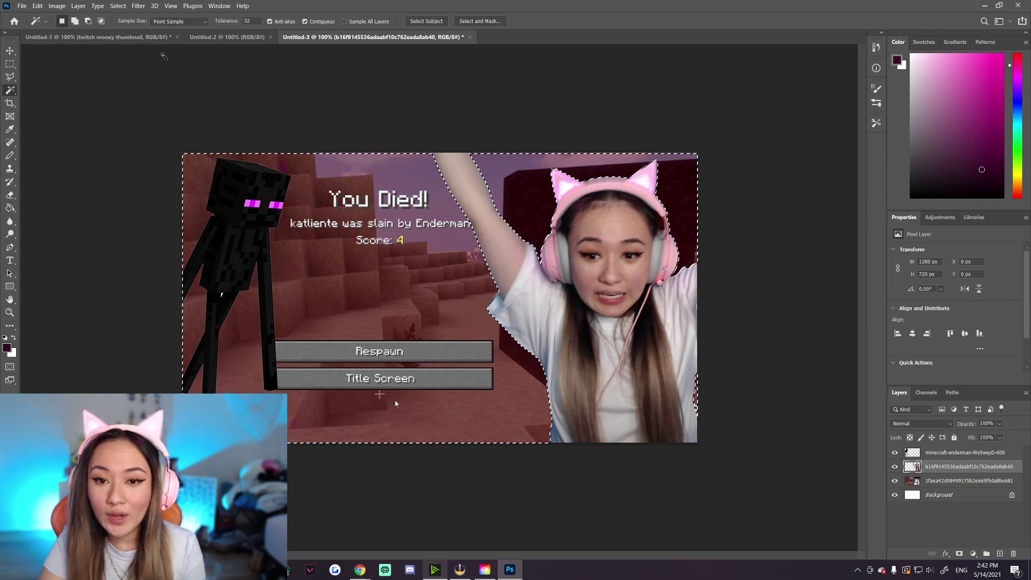
left_click(141, 6)
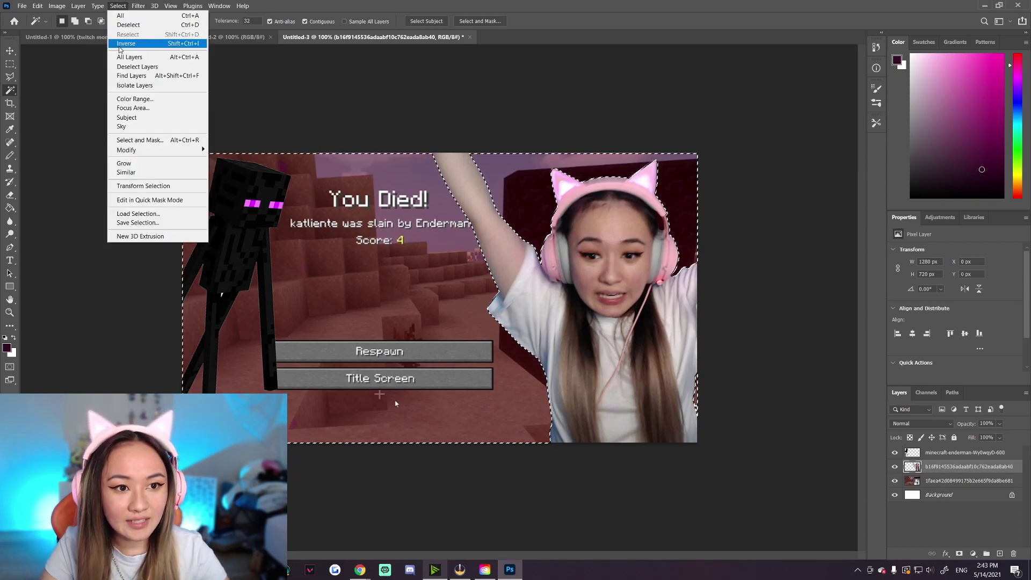
left_click(119, 46)
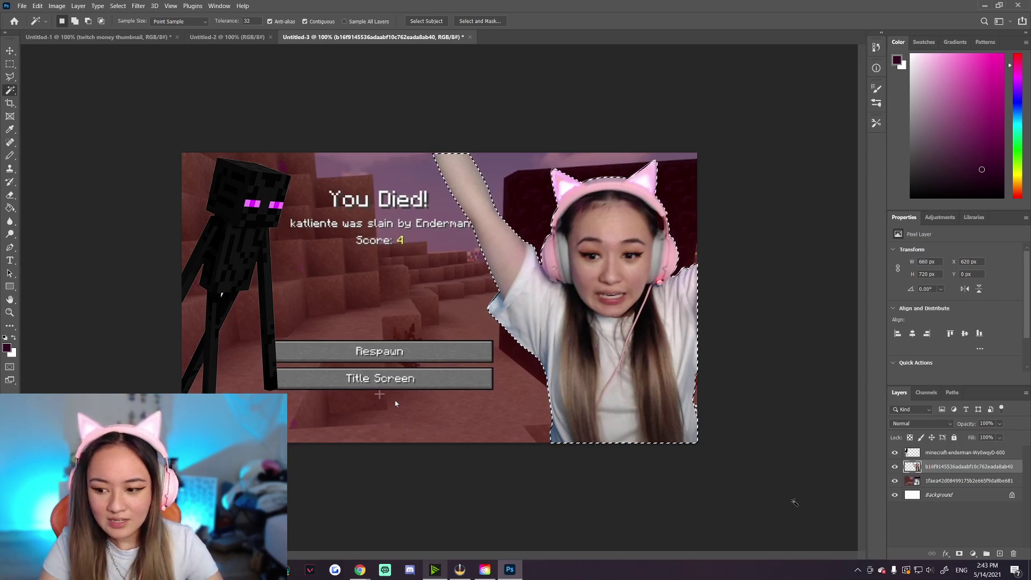
Add a new layer directly above the "You Died!" screenshot layer and expand the streamer selection by 10 pixels.
left_click(960, 485)
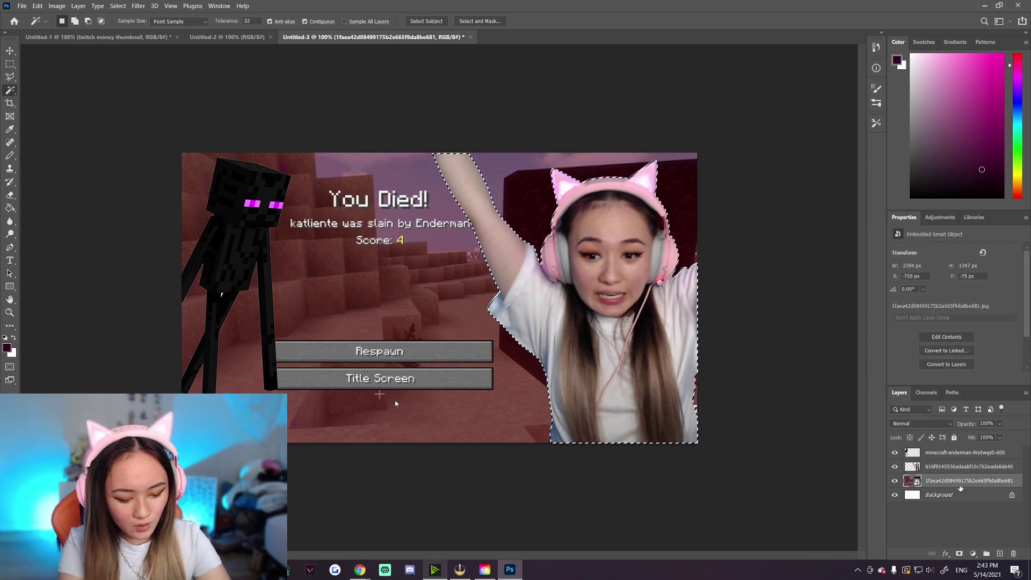
key("ctrl+shift+n")
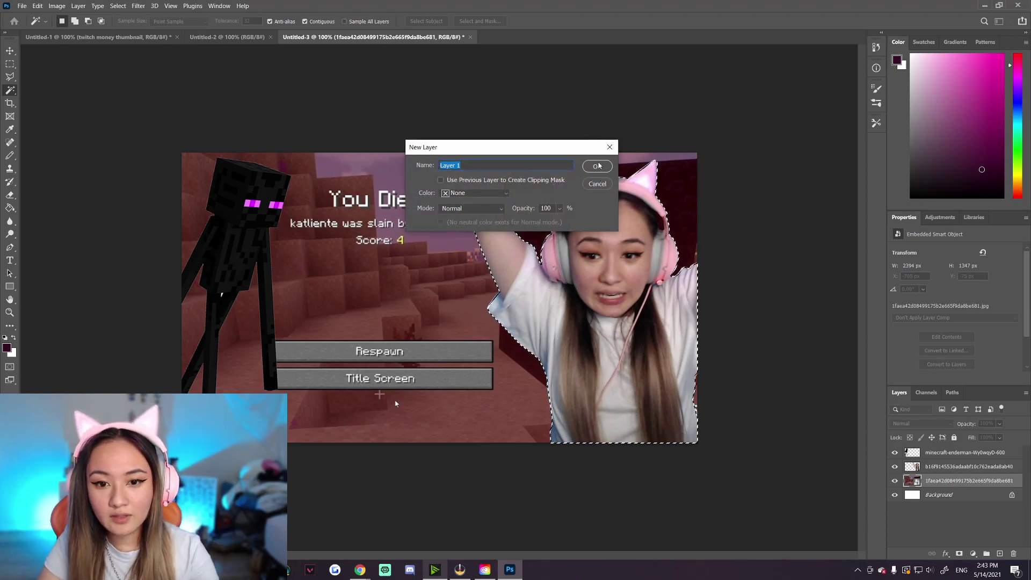
left_click(596, 167)
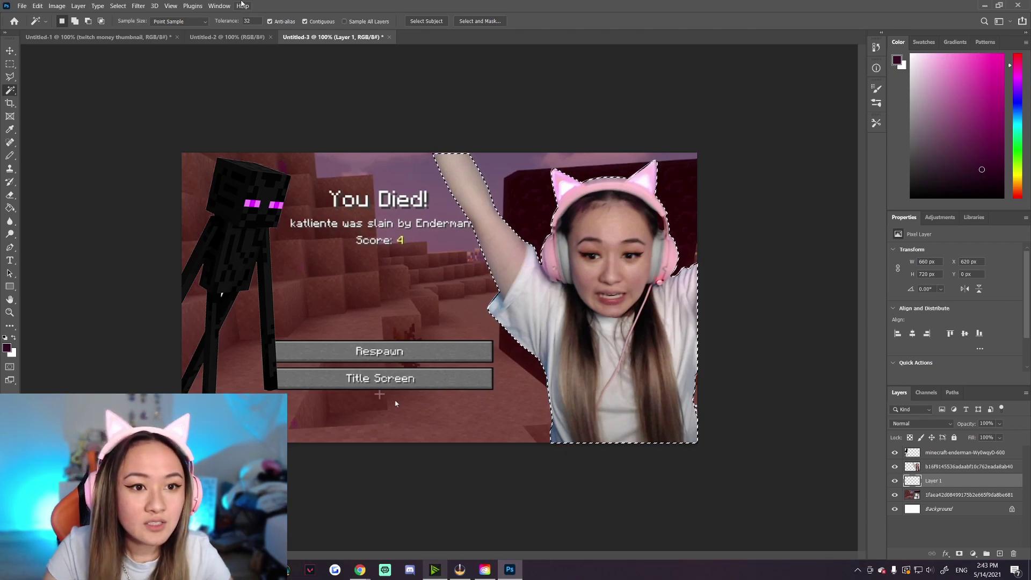
left_click(118, 6)
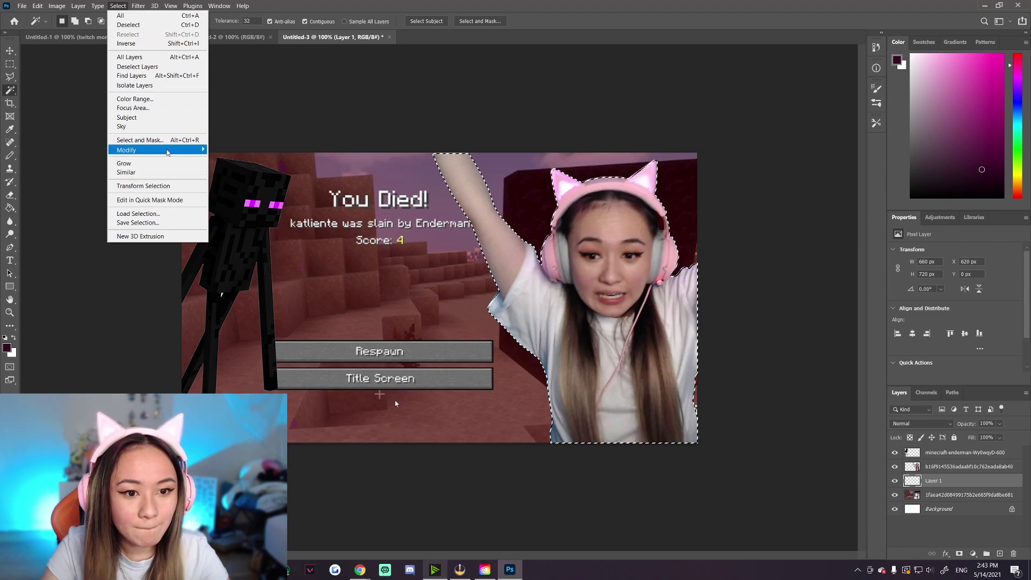
mouse_move(167, 153)
left_click(226, 168)
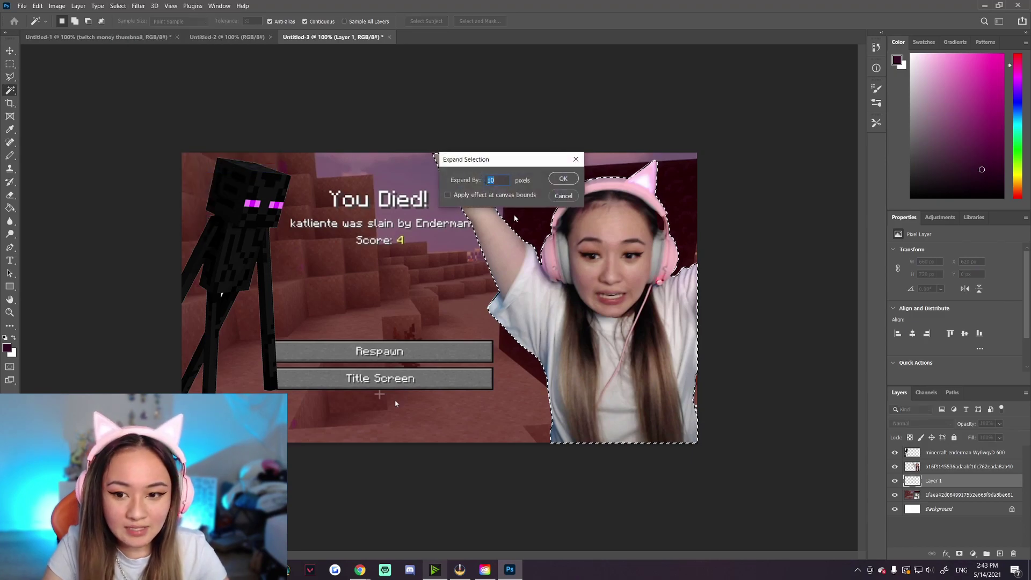
left_click(564, 184)
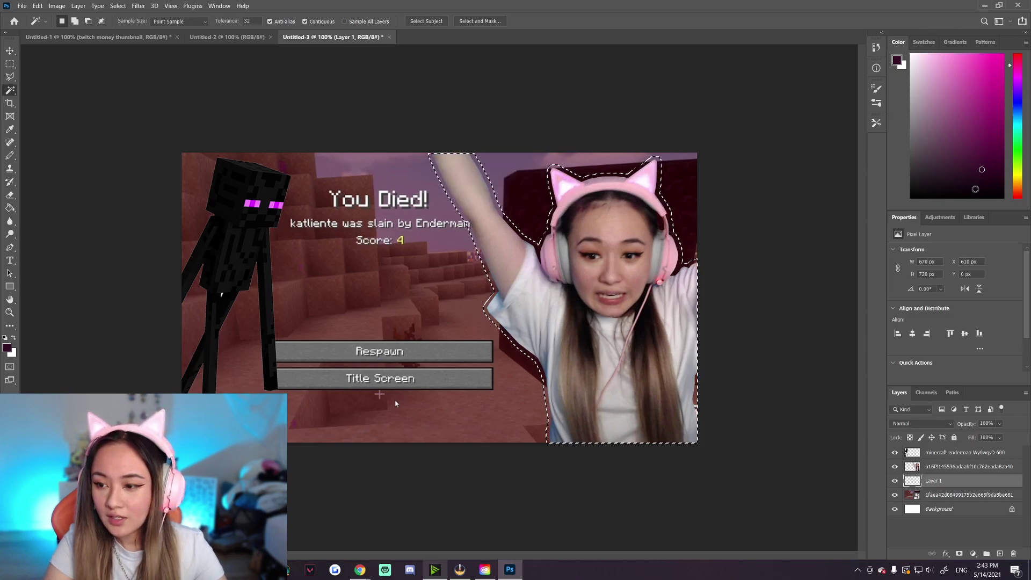
Sample the dark red of the block behind the streamer, fill the expanded selection with it on the new layer and deselect.
left_click(11, 131)
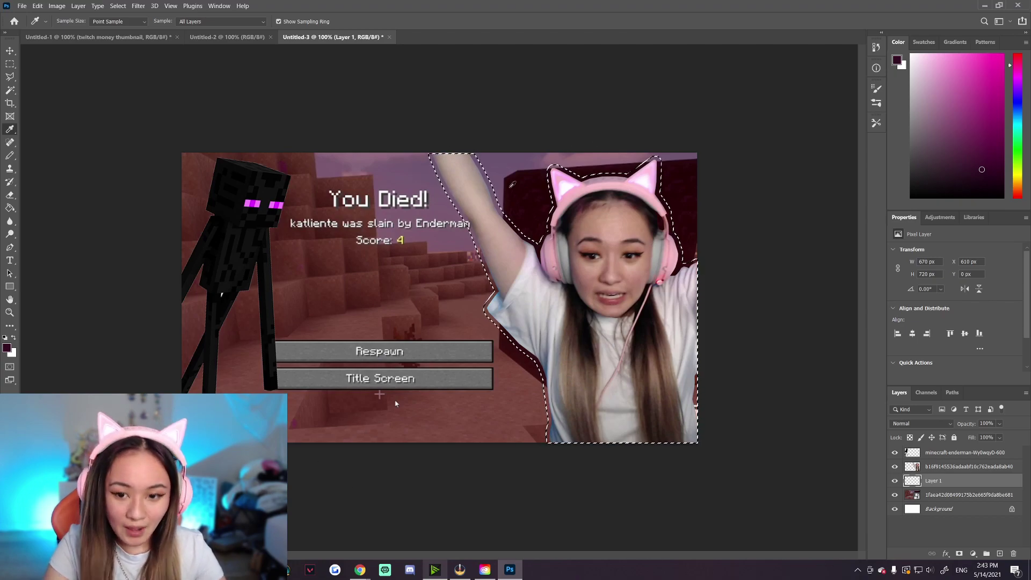
left_click(535, 209)
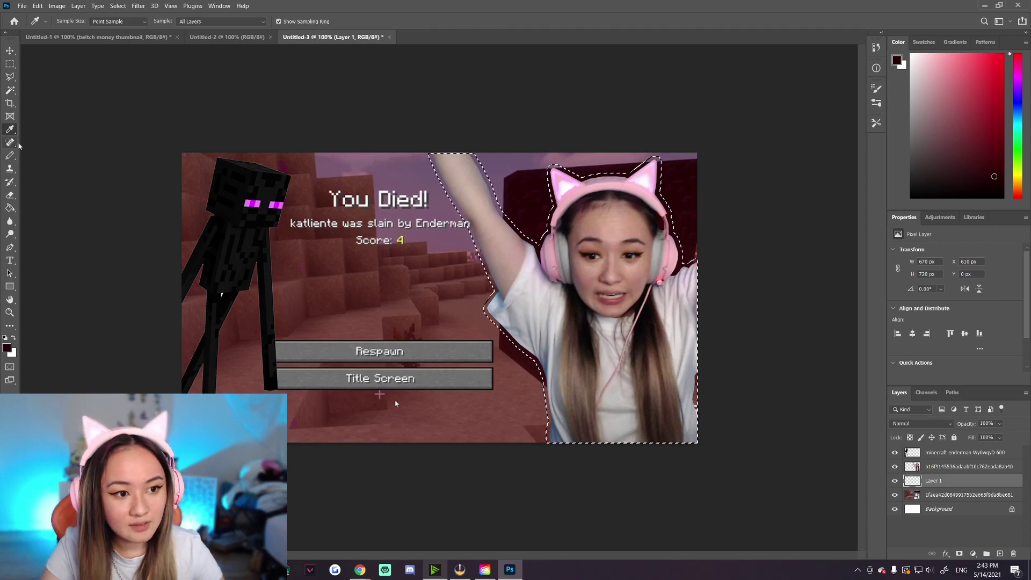
left_click(10, 208)
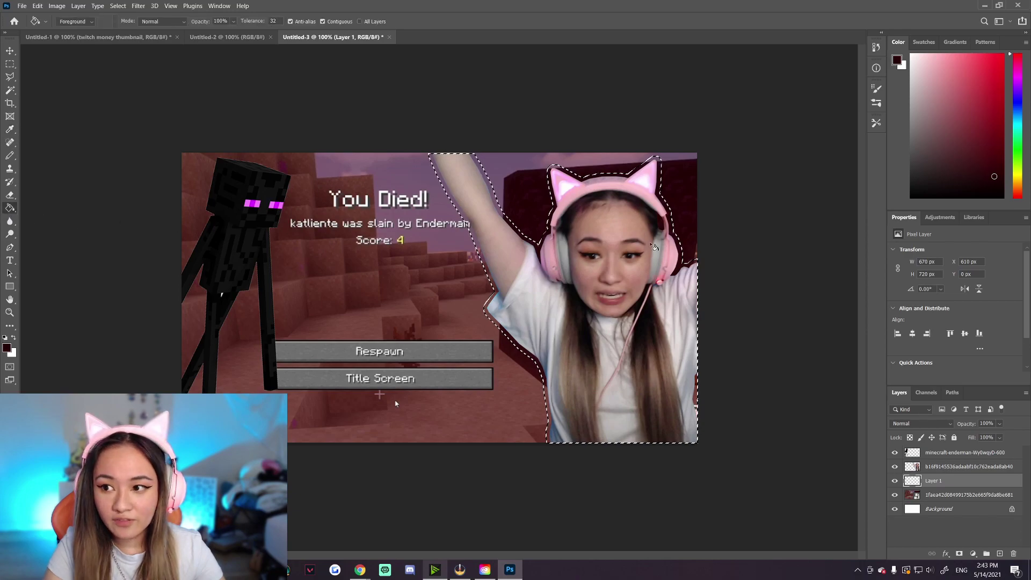
left_click(654, 234)
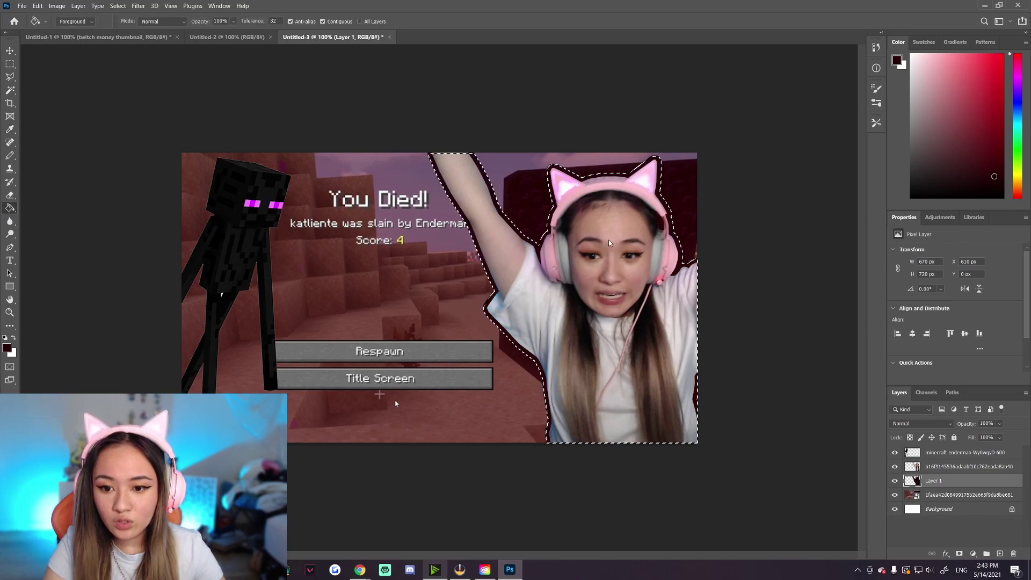
key("ctrl+d")
left_click(10, 64)
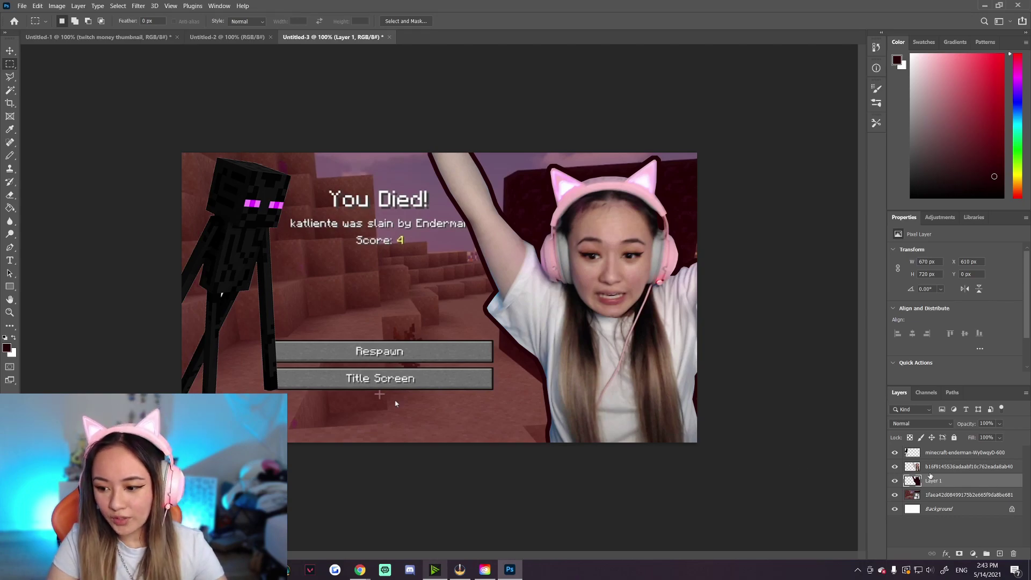
Apply a Gaussian Blur to the dark red silhouette layer to soften it into a shadow around the streamer.
left_click(138, 6)
mouse_move(220, 128)
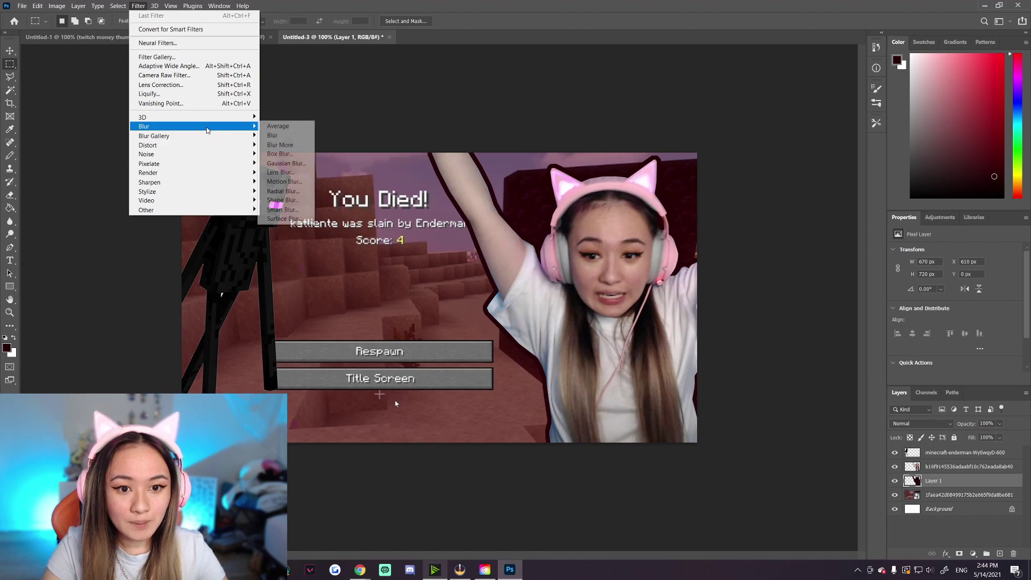
left_click(288, 162)
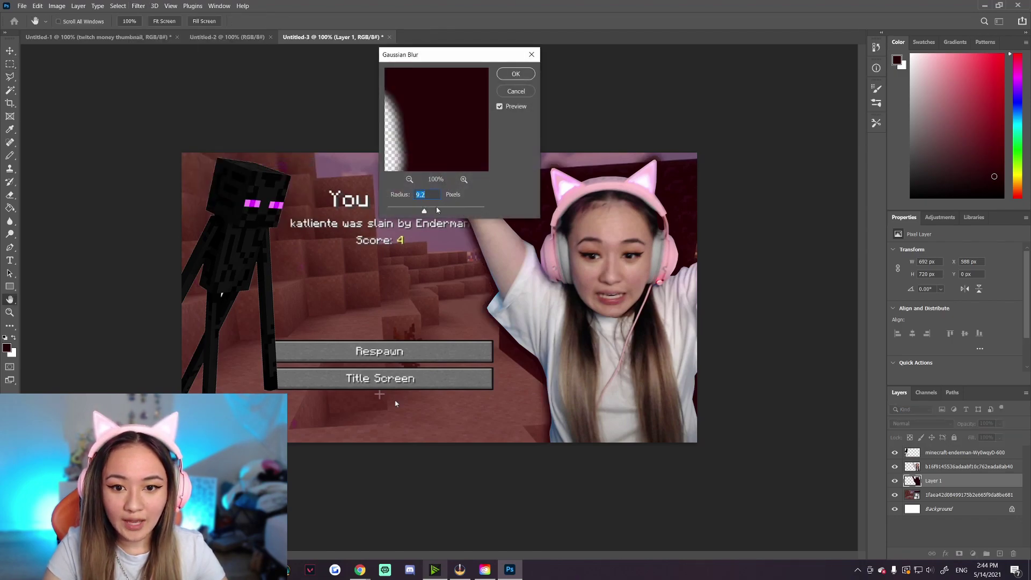
mouse_move(425, 214)
left_mouse_down()
mouse_move(440, 213)
mouse_move(430, 213)
left_mouse_up()
left_click(511, 75)
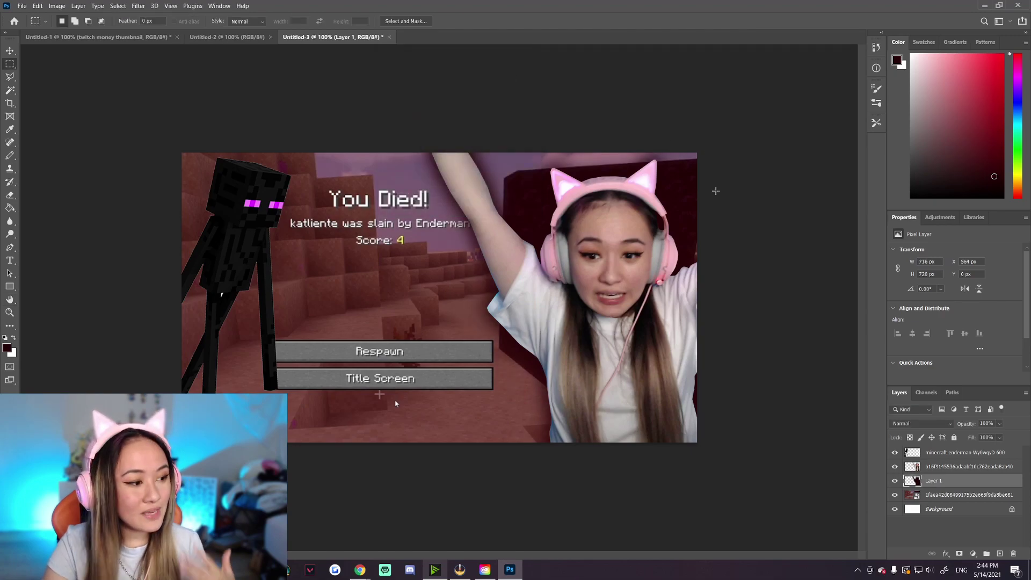
Set the streamer's shadow layer to Multiply blending and reduce its opacity to 73%.
left_click(940, 424)
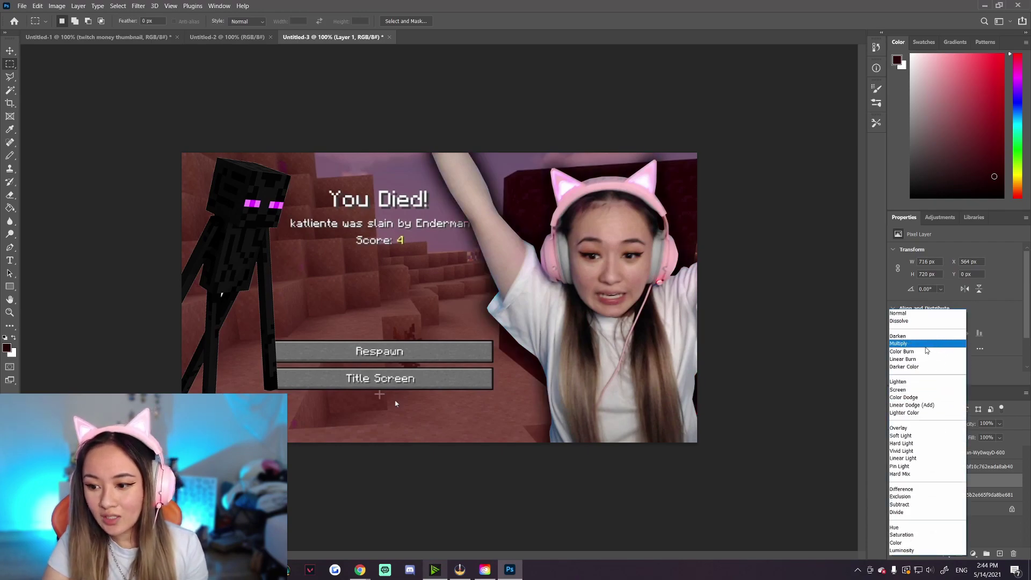
left_click(907, 343)
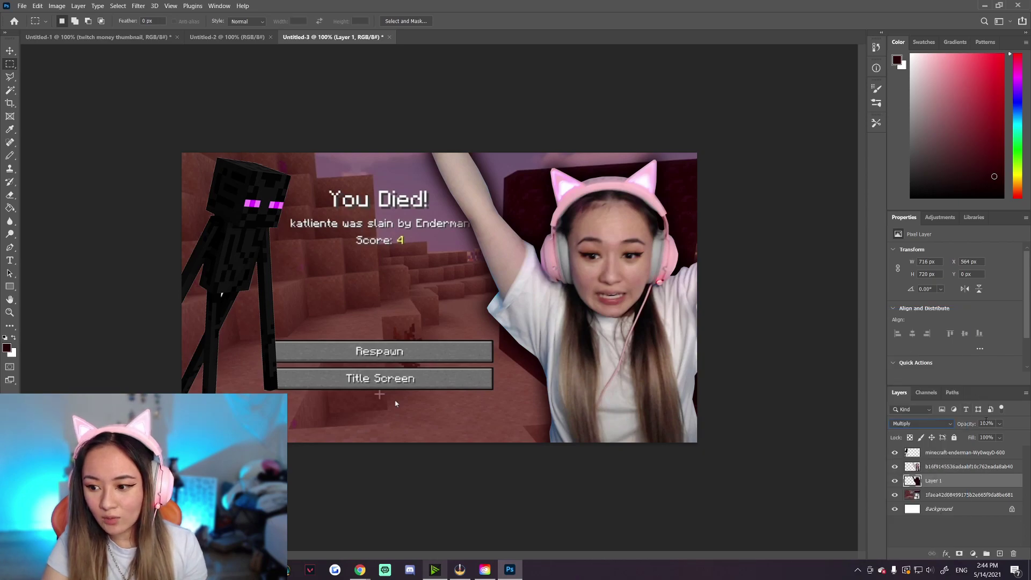
left_click_drag(1000, 424, 1000, 437)
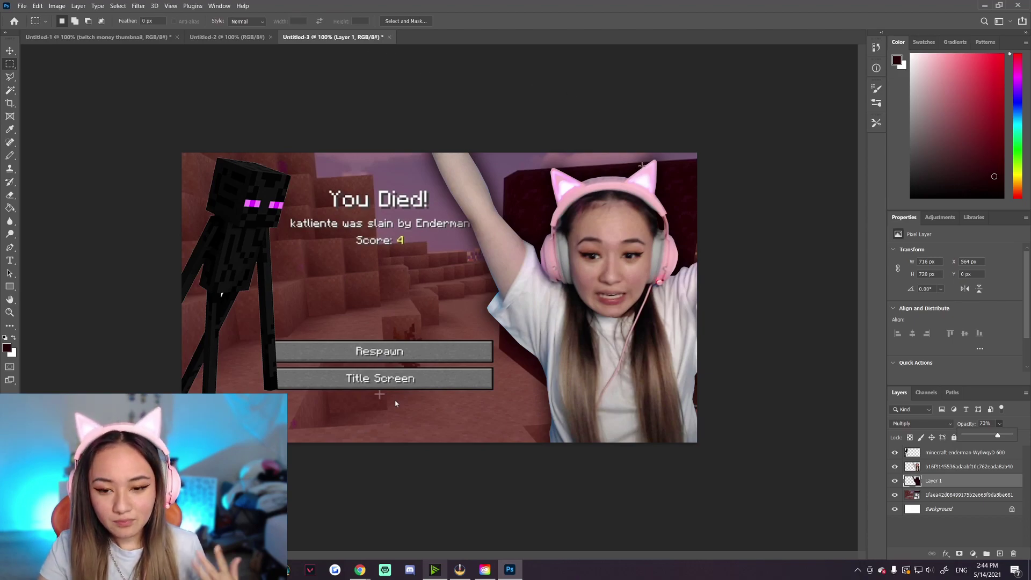
left_click(845, 356)
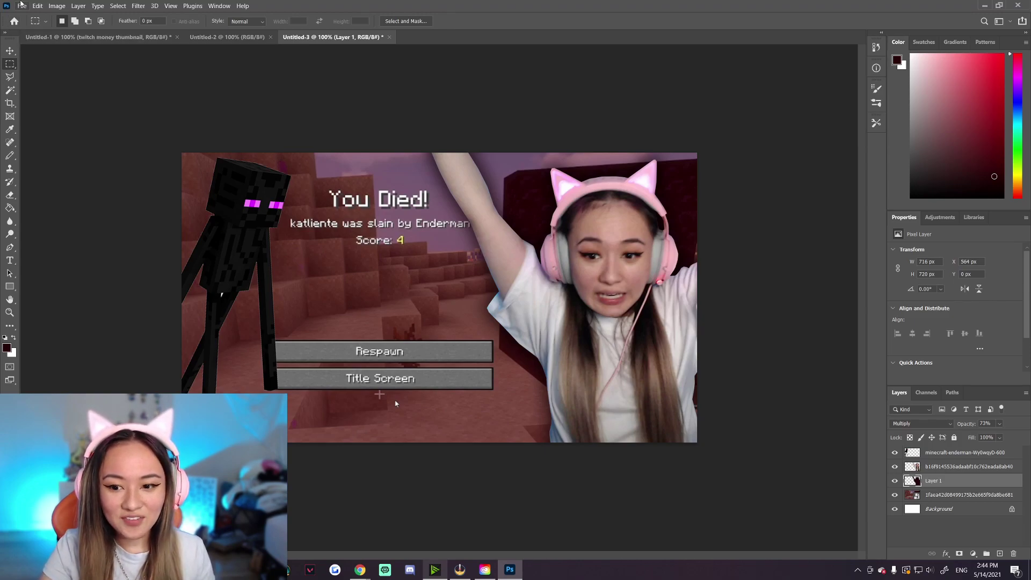
Check how the streamer's new shadow looks at small thumbnail size and return the view to 100%.
key("ctrl+minus")
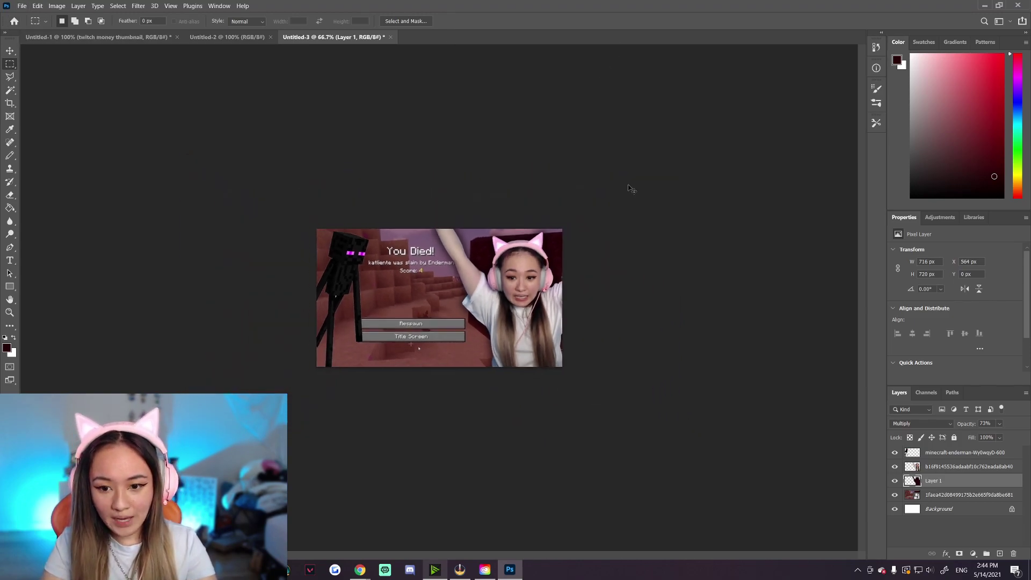
key("ctrl+minus")
key("ctrl+minus")
key("ctrl+minus")
key("ctrl+minus")
key("ctrl+minus")
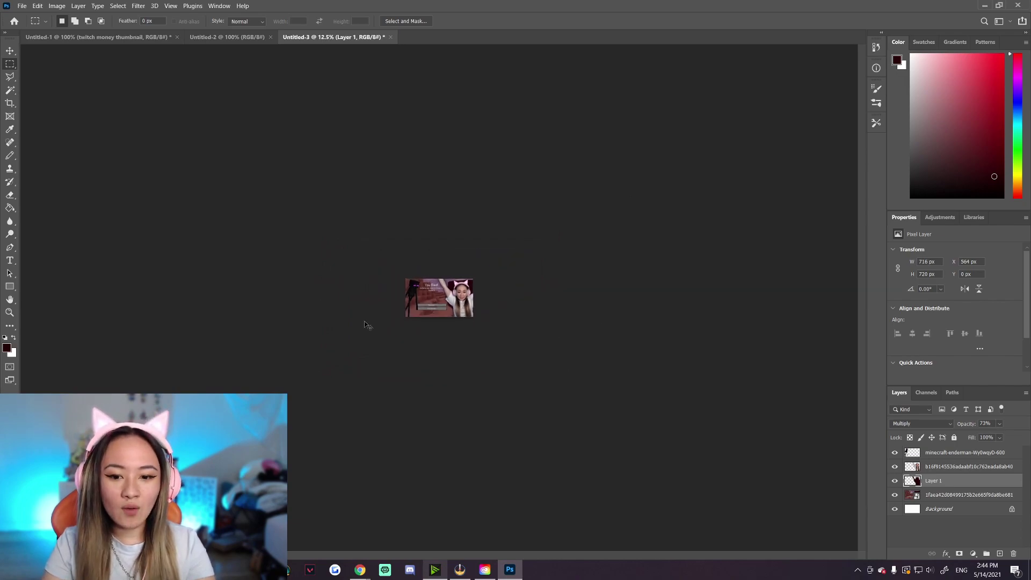
key("ctrl+plus")
key("ctrl+plus")
key("ctrl+plus")
key("ctrl+plus")
key("ctrl+plus")
key("ctrl+plus")
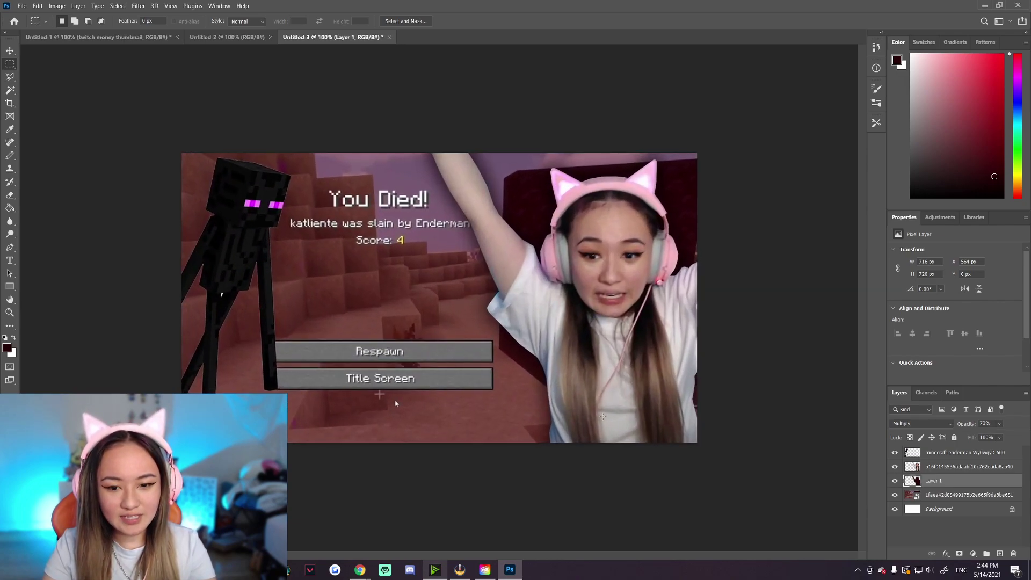
Add another new layer directly above the "You Died!" screenshot layer, below the streamer's shadow.
left_click(962, 495)
key("ctrl+shift+n")
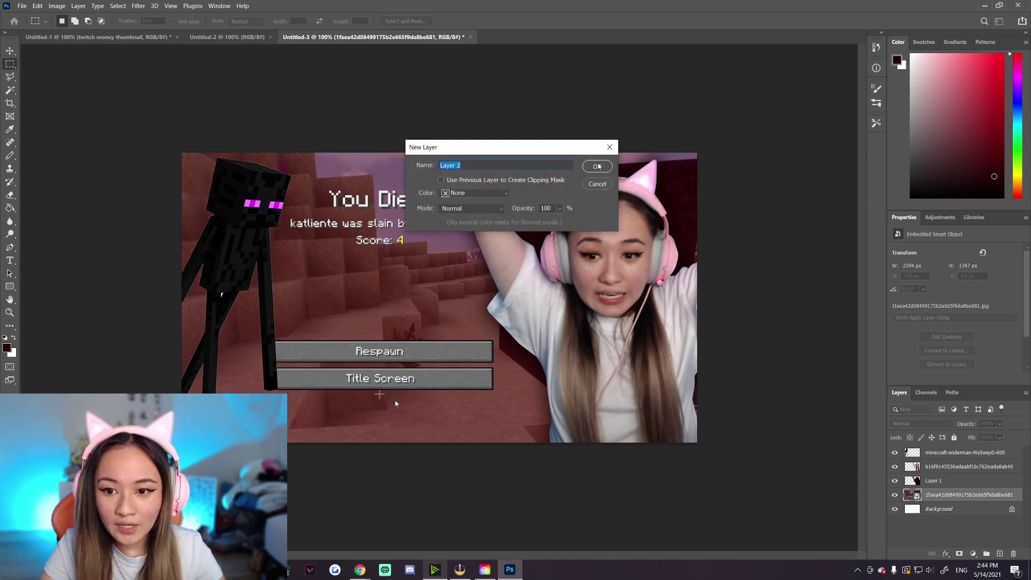
left_click(597, 167)
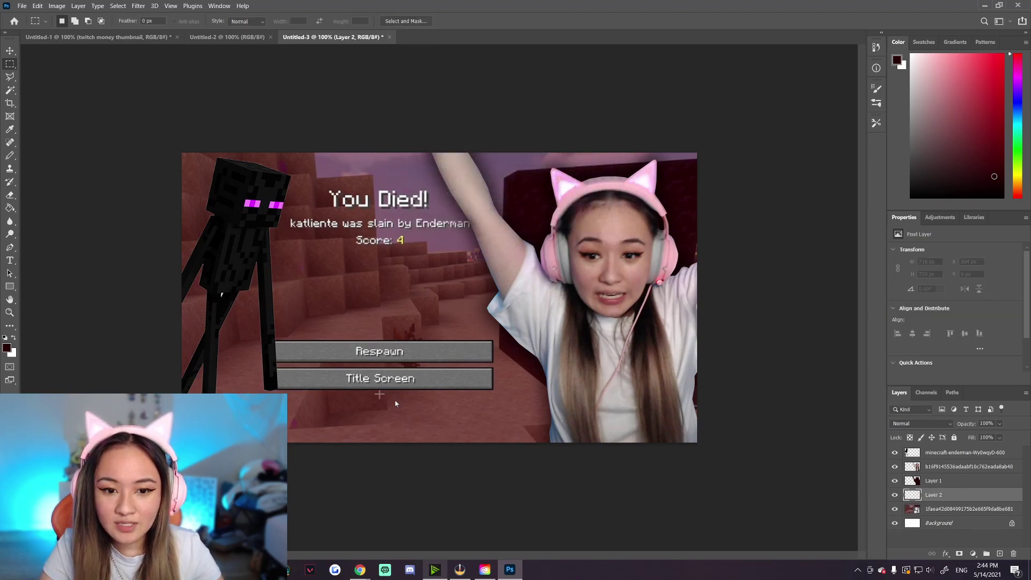
Sample the purple of the Enderman's eyes and draw a gradient in it fading upward from the canvas's lower edge.
left_click(11, 130)
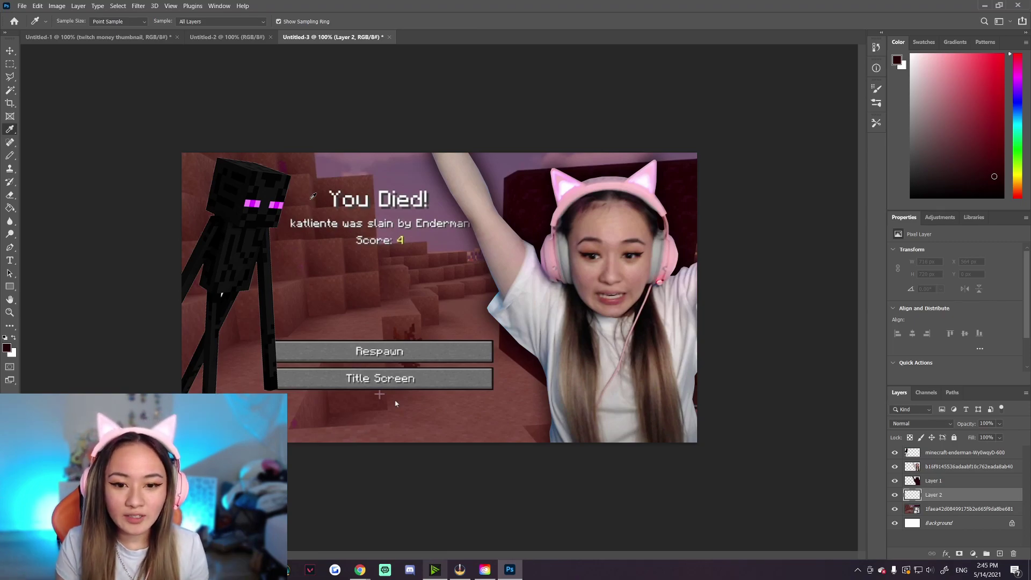
left_click(250, 201)
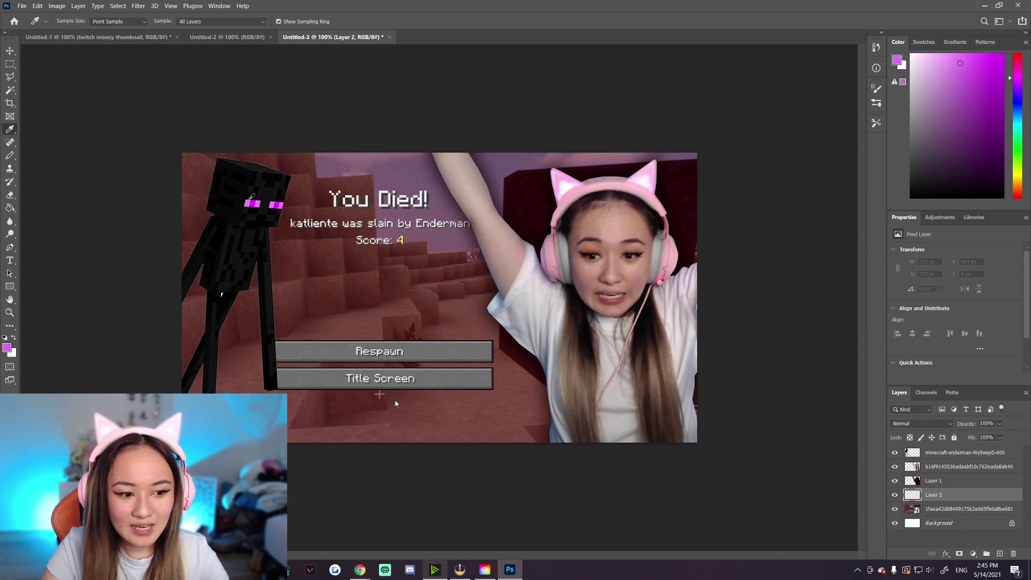
left_click(13, 208)
left_click(54, 207)
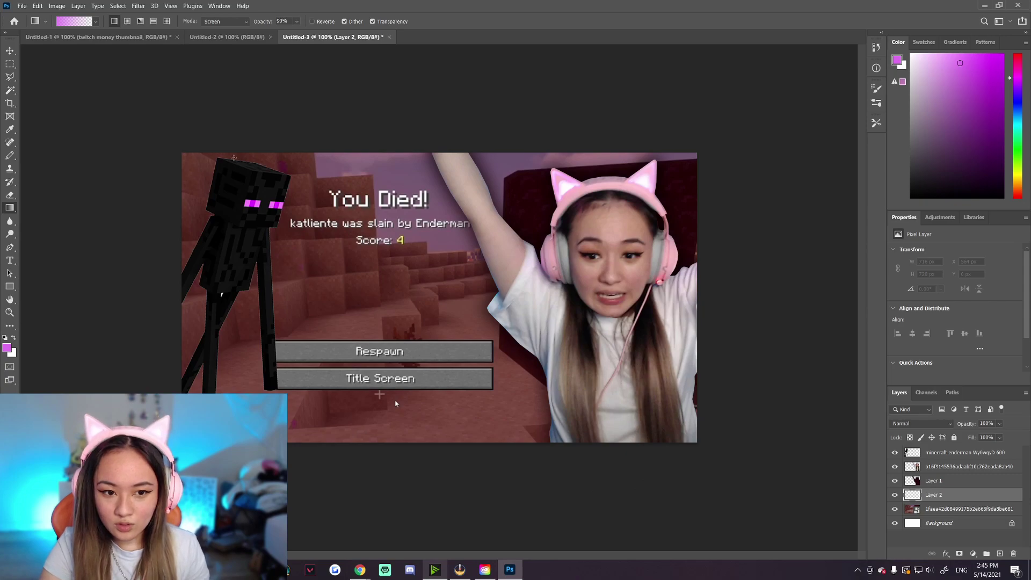
left_click_drag(622, 493, 416, 177)
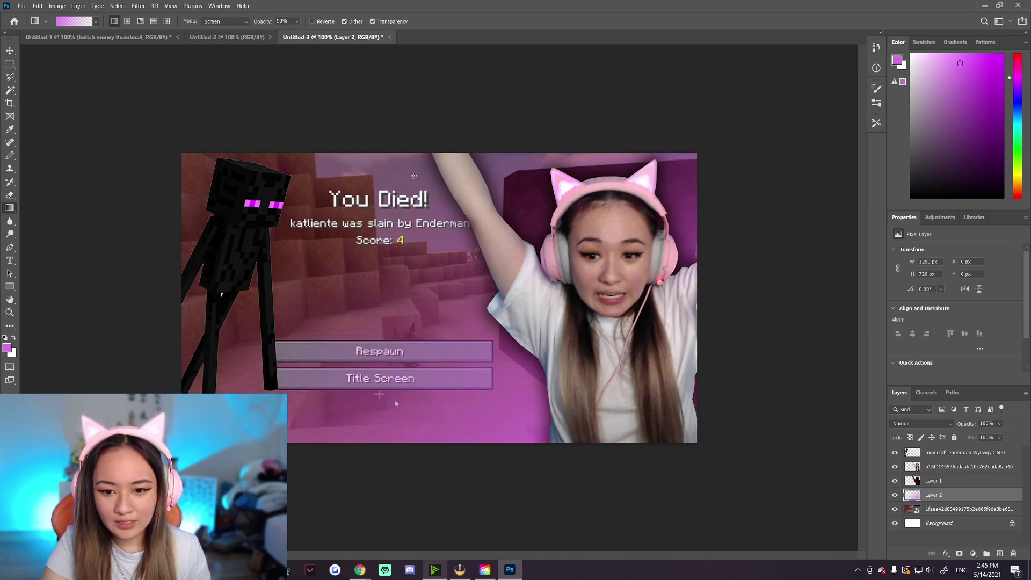
key("ctrl+z")
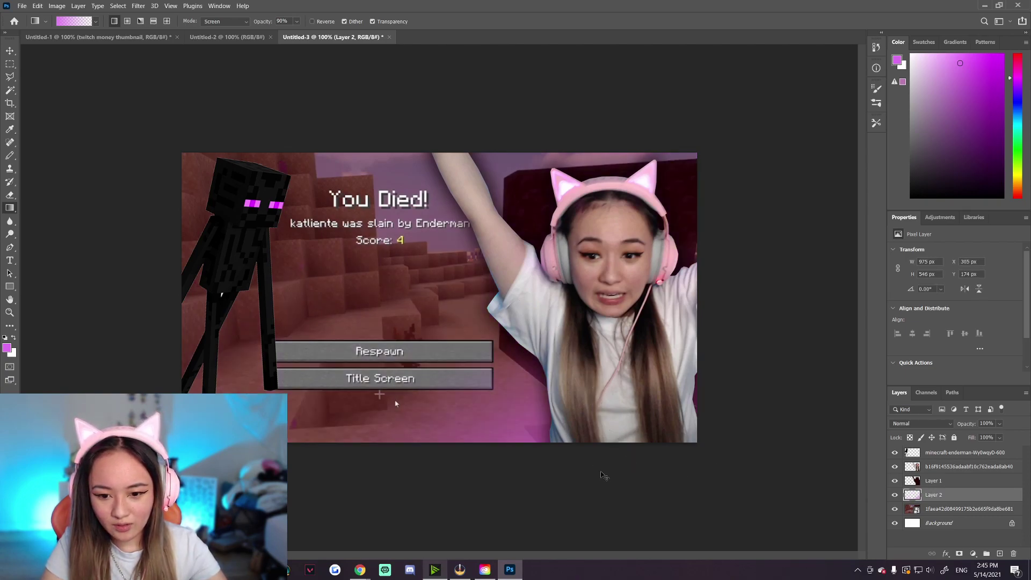
left_click_drag(641, 516, 497, 215)
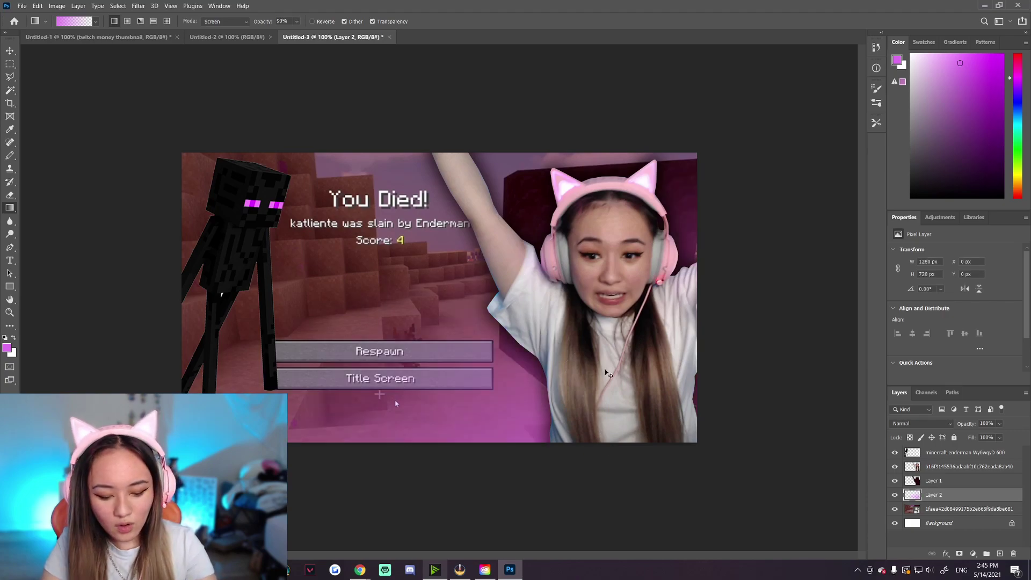
Reduce the purple gradient layer's opacity to 73%.
key("ctrl+minus")
key("ctrl+minus")
key("ctrl+minus")
key("ctrl+minus")
key("ctrl+minus")
key("ctrl+plus")
key("ctrl+plus")
key("ctrl+plus")
key("ctrl+plus")
key("ctrl+plus")
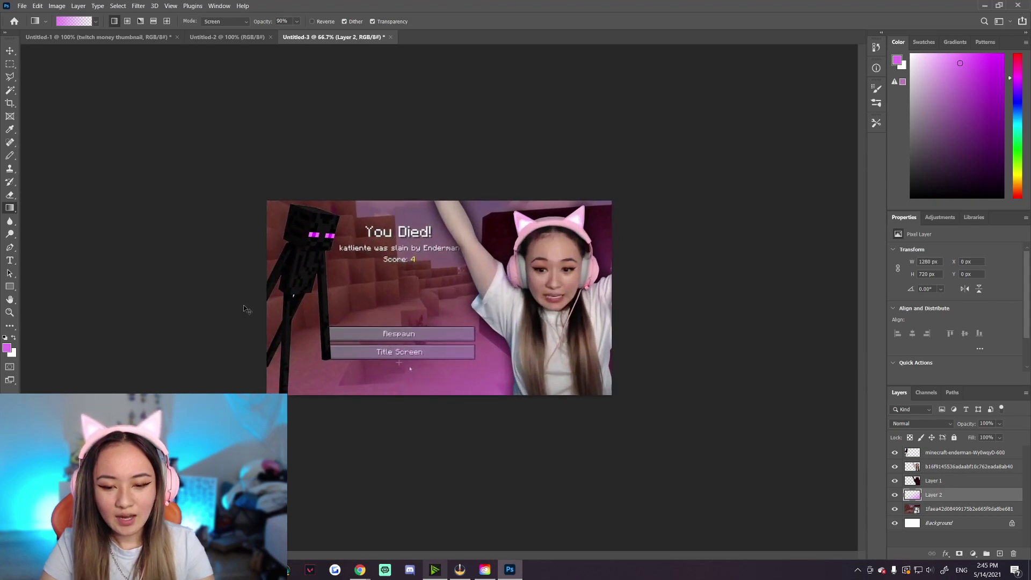
left_click(1000, 423)
left_click_drag(1005, 436, 998, 436)
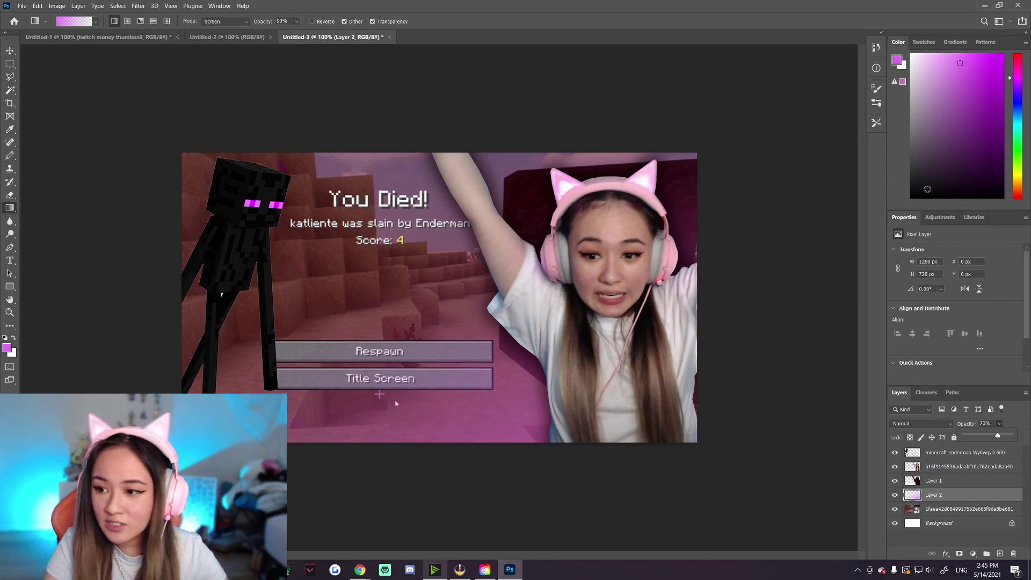
Draw a crimson gradient fading down from the canvas's upper edge on a new layer above the purple gradient, and set its opacity to 38%.
left_click(1019, 120)
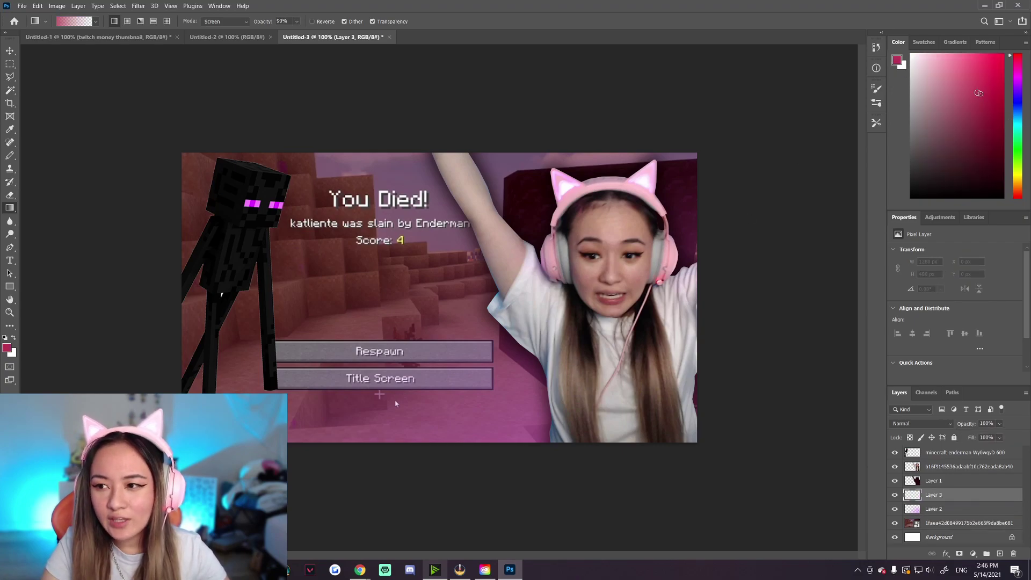
left_click_drag(980, 94, 981, 90)
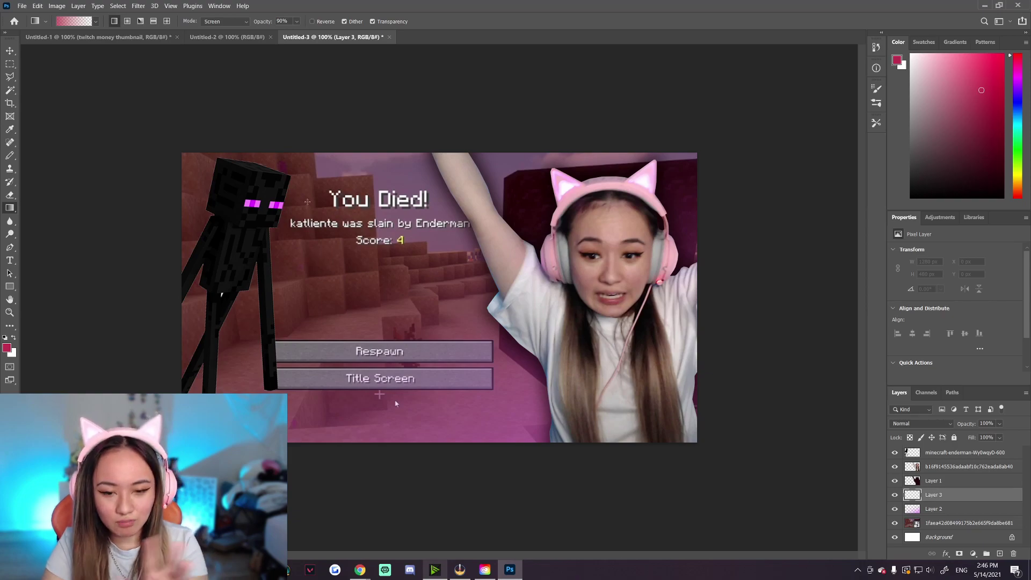
left_click_drag(268, 109, 353, 269)
key("ctrl+z")
left_click_drag(329, 114, 396, 303)
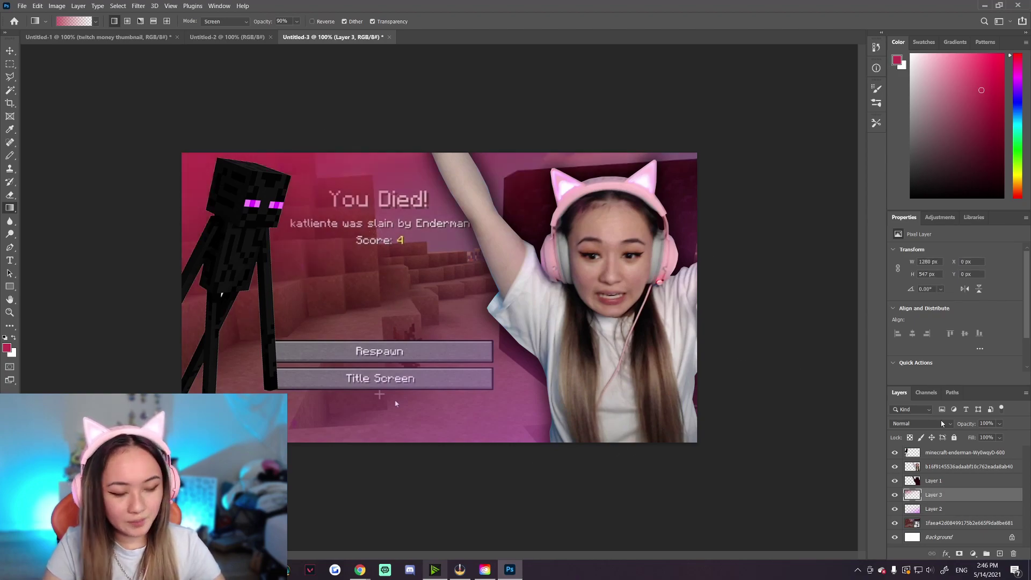
left_click_drag(1000, 424, 982, 438)
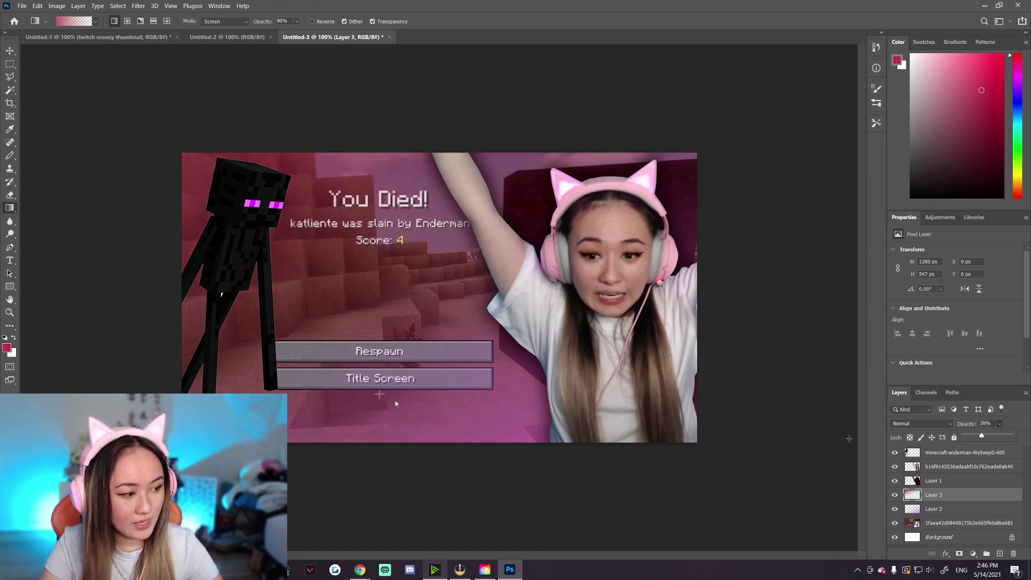
Check how the two combined gradients look at small thumbnail size and return the view to 100%.
key("ctrl+minus")
key("ctrl+minus")
key("ctrl+minus")
key("ctrl+minus")
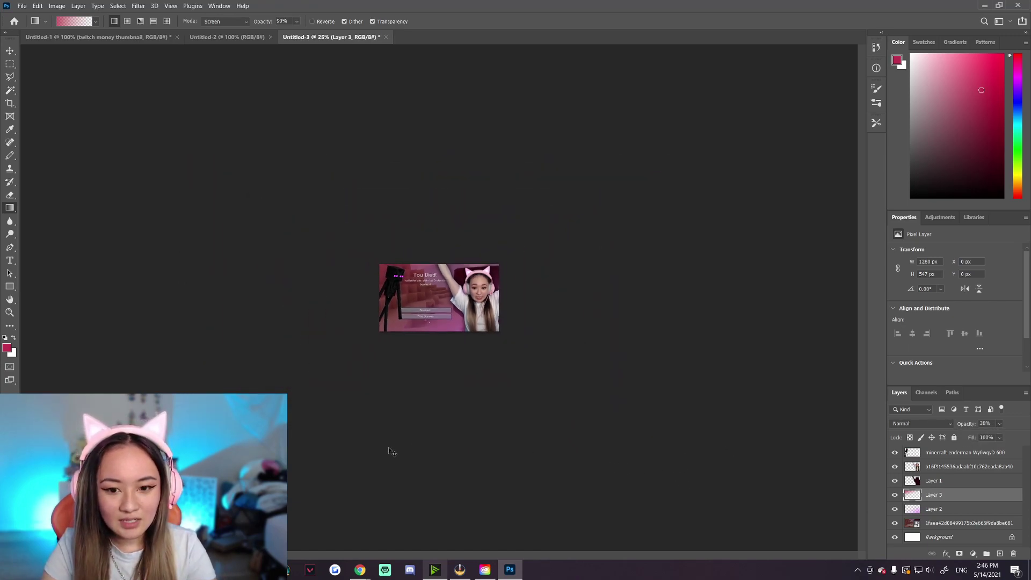
key("ctrl+minus")
key("ctrl+plus")
key("ctrl+plus")
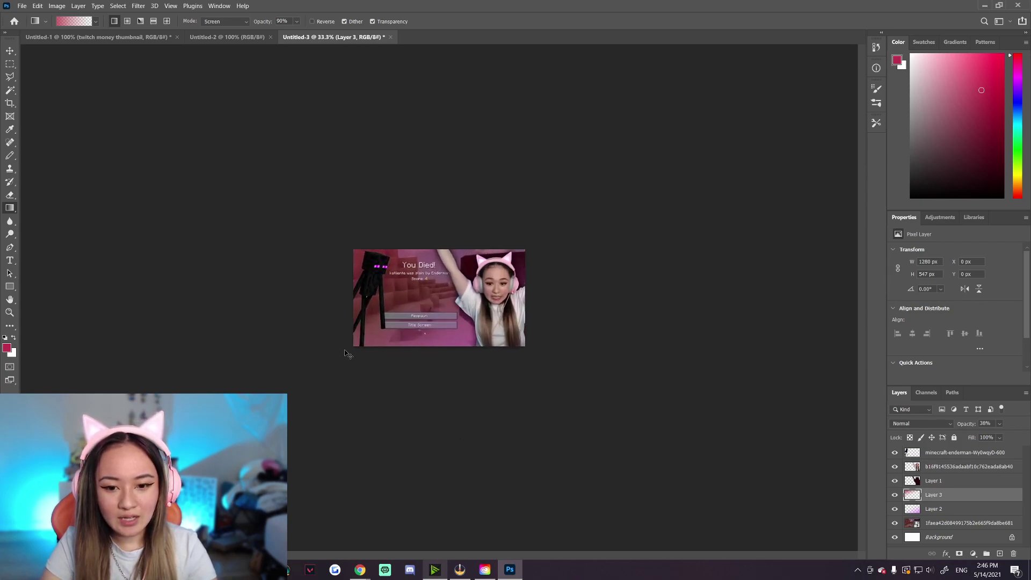
key("ctrl+plus")
key("ctrl+plus")
key("ctrl+plus")
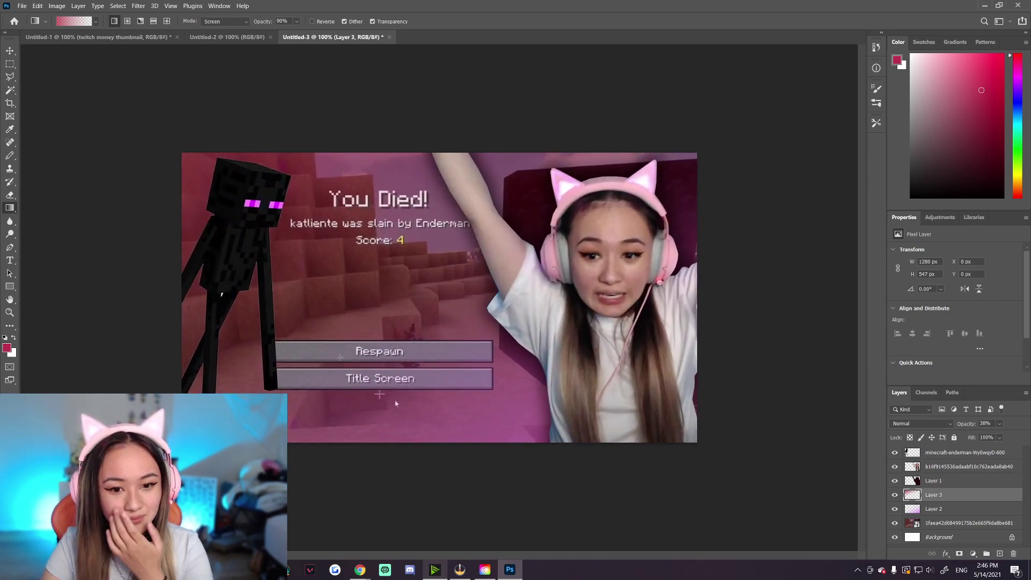
Select the Enderman's silhouette by selecting the empty area around it on its layer with the Magic Wand and inverting the selection.
left_click(982, 481)
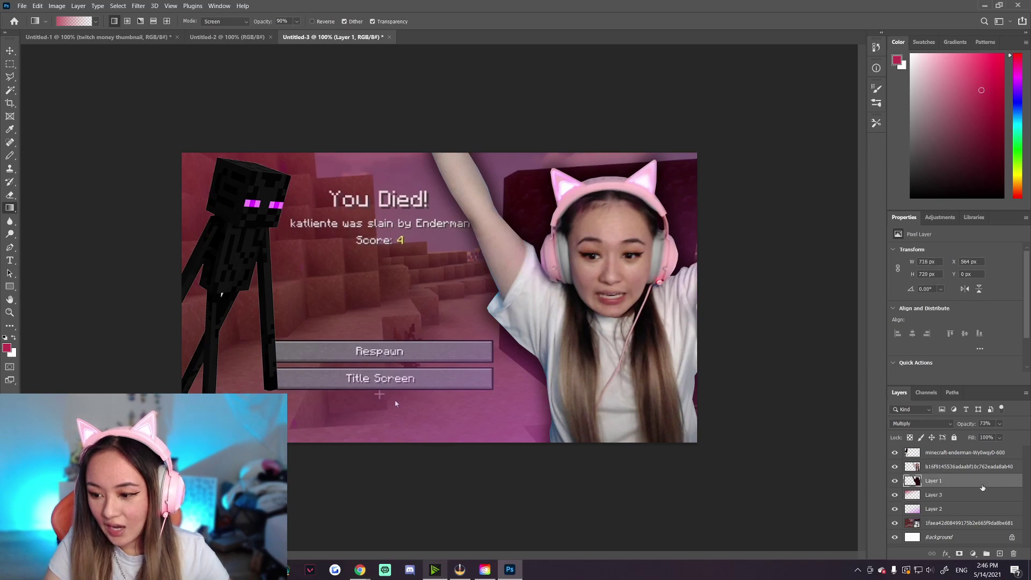
left_click(967, 456)
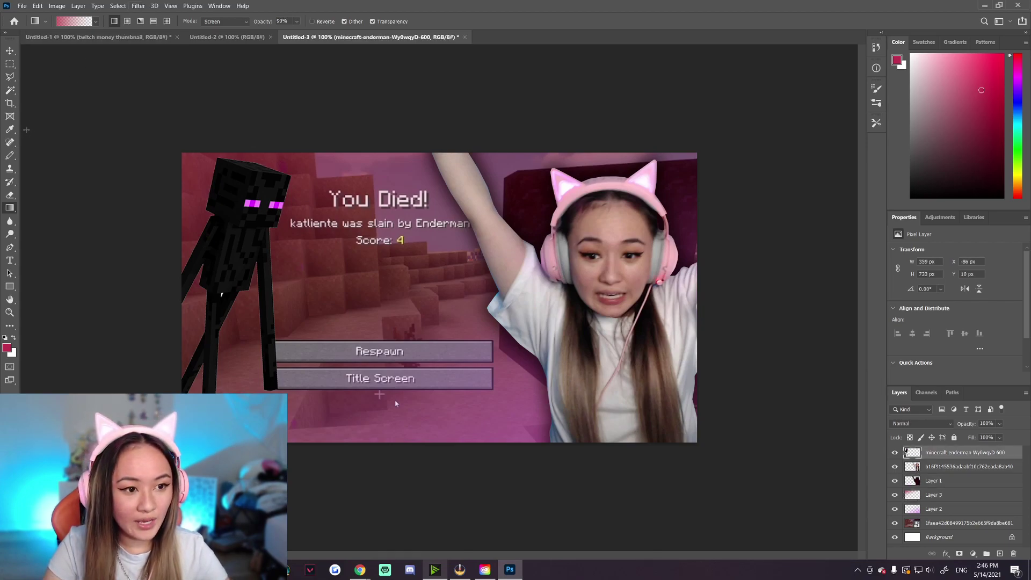
left_click(9, 89)
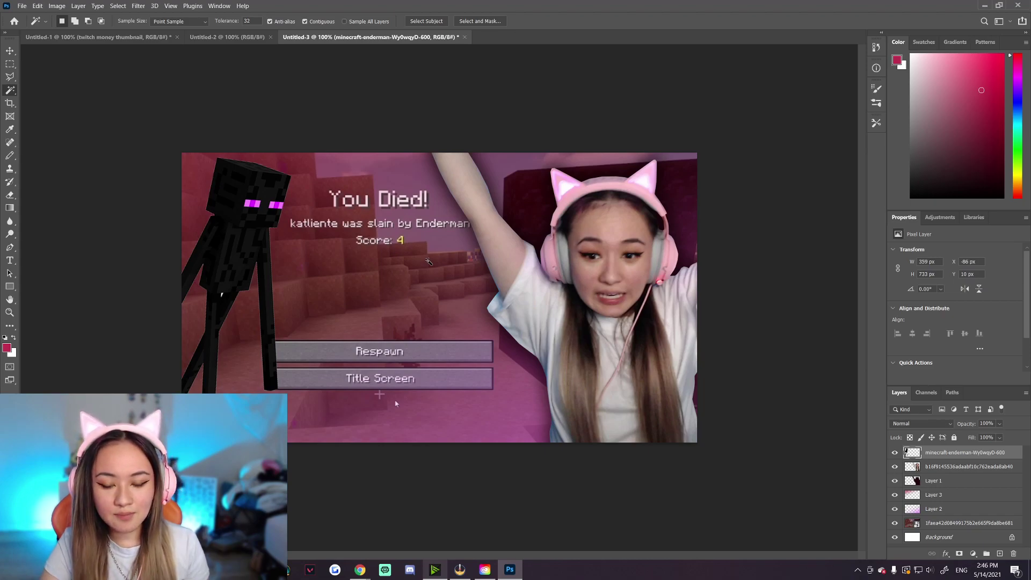
left_click(354, 256)
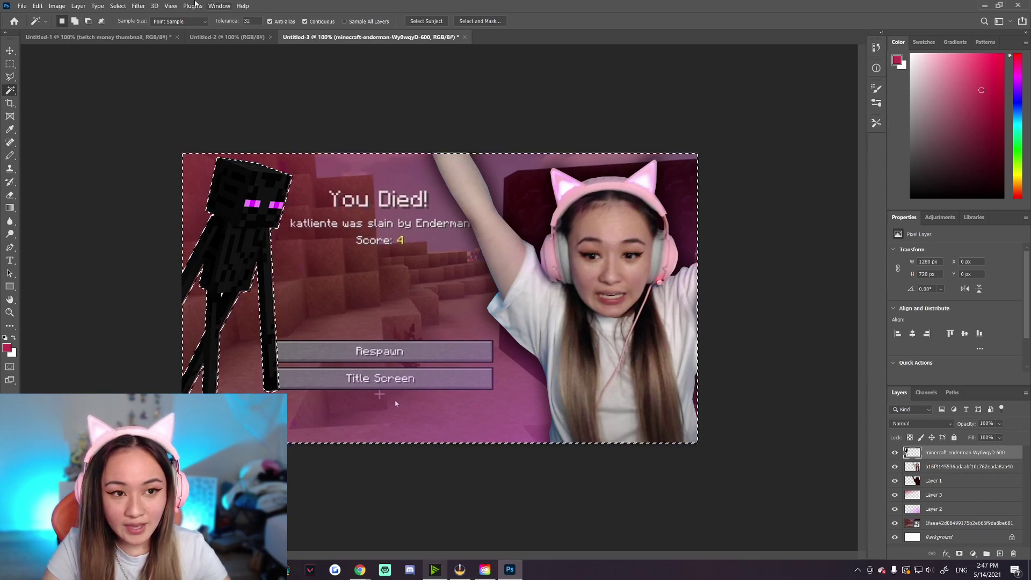
left_click(118, 6)
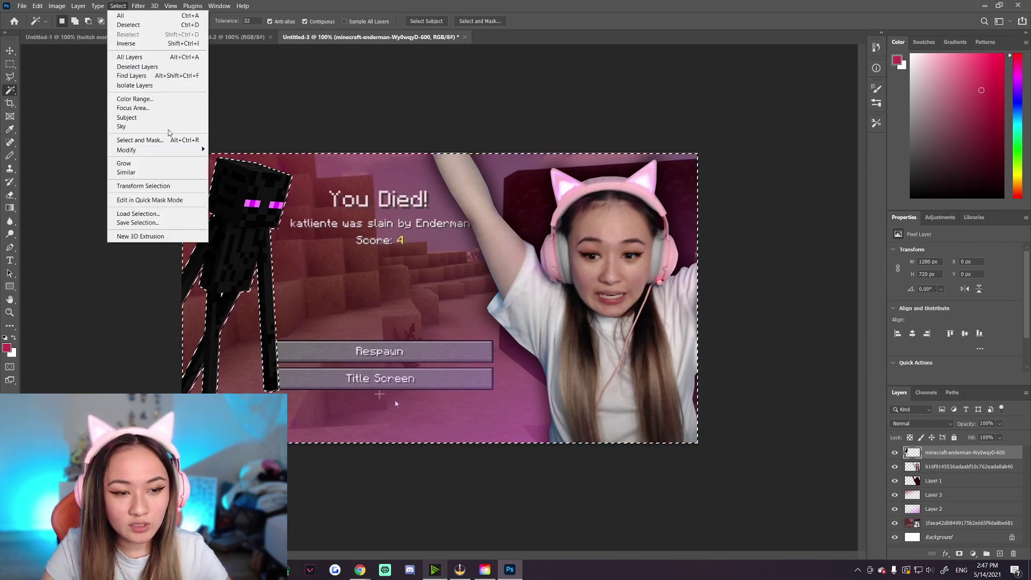
left_click(126, 43)
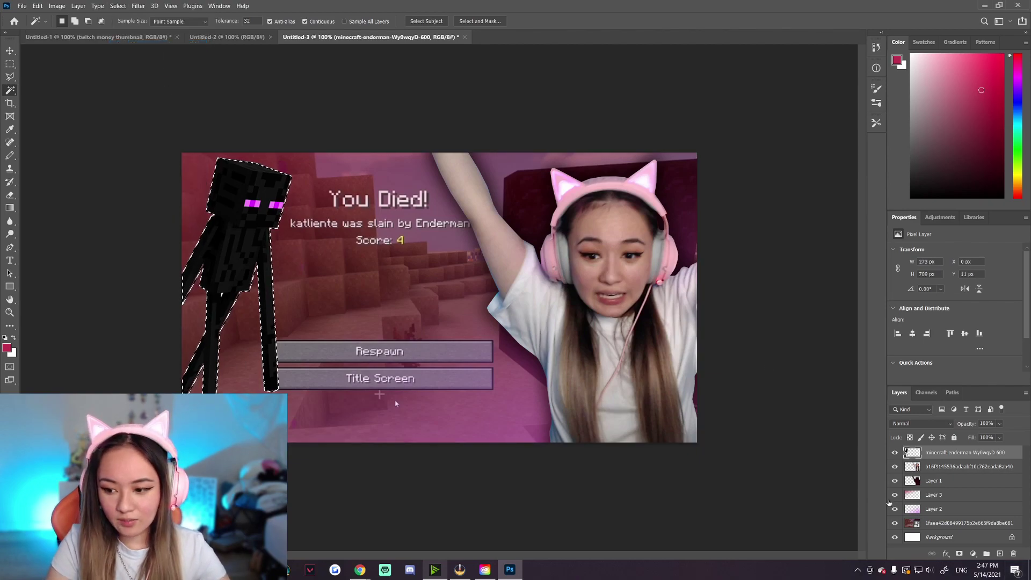
Add a new layer directly above the streamer cutout and below the Enderman layer.
left_click(948, 470)
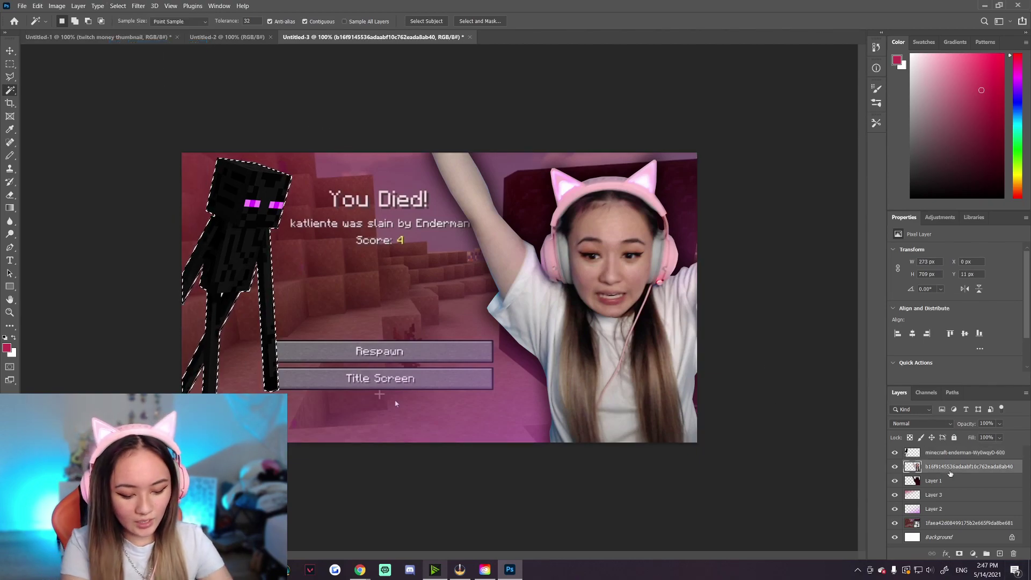
key("ctrl+shift+n")
left_click(594, 166)
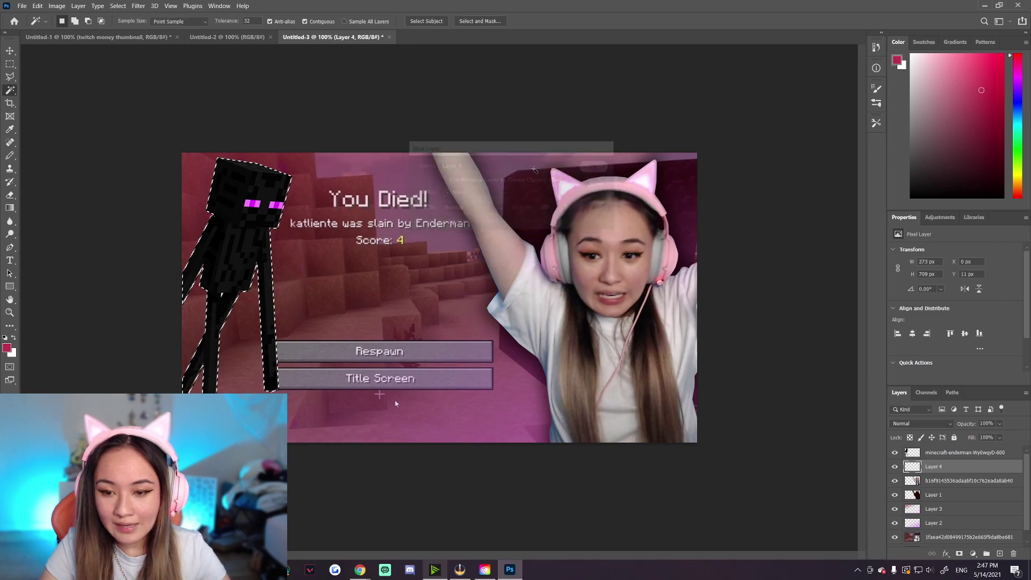
Expand the Enderman selection by 6 pixels.
left_click(122, 5)
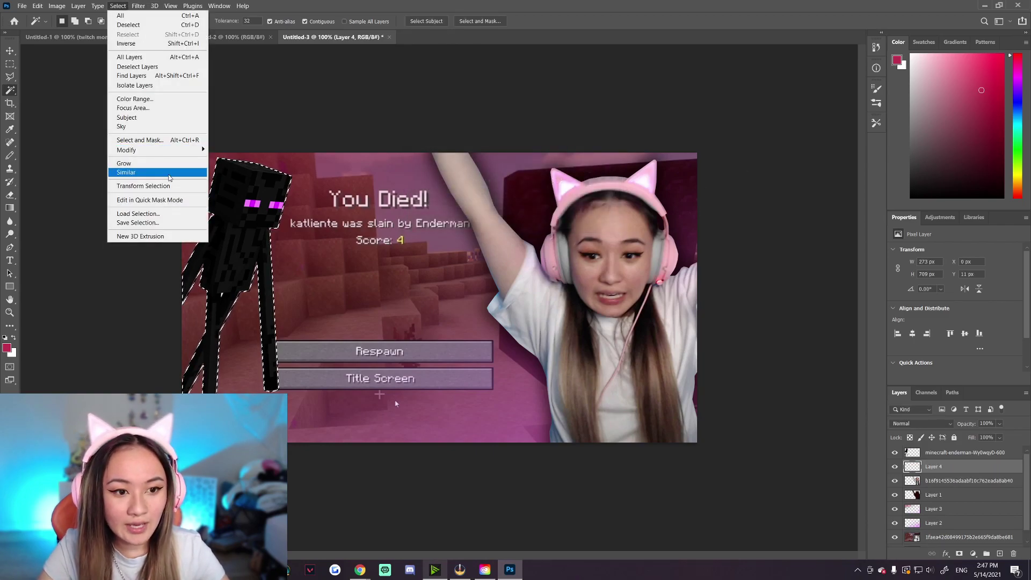
left_click(248, 172)
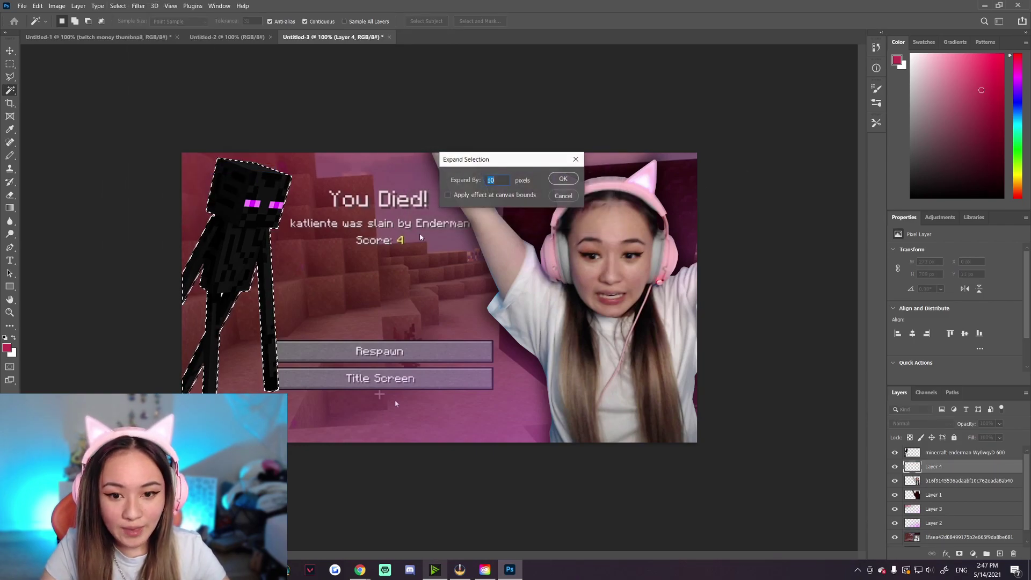
type("6")
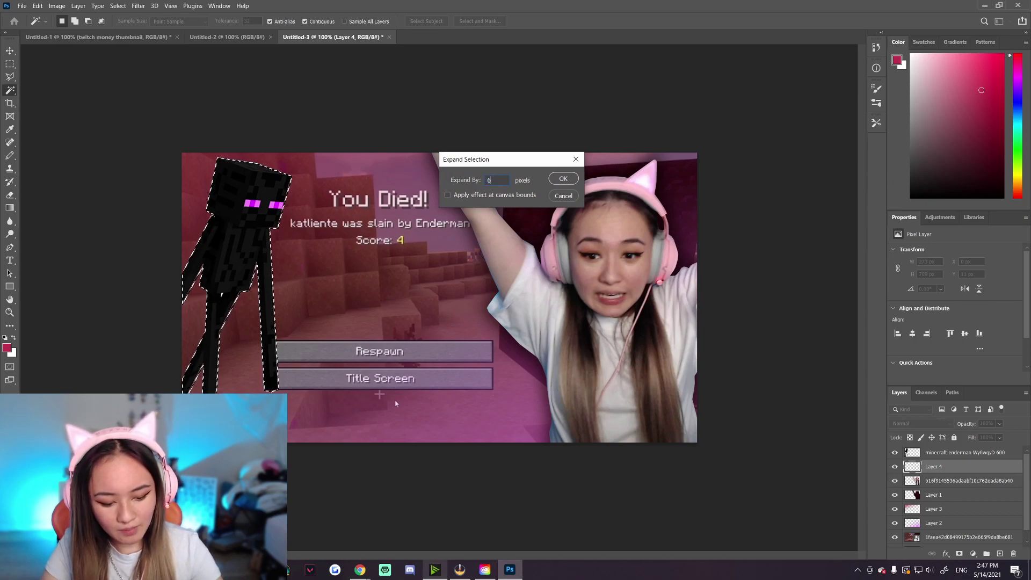
left_click(562, 179)
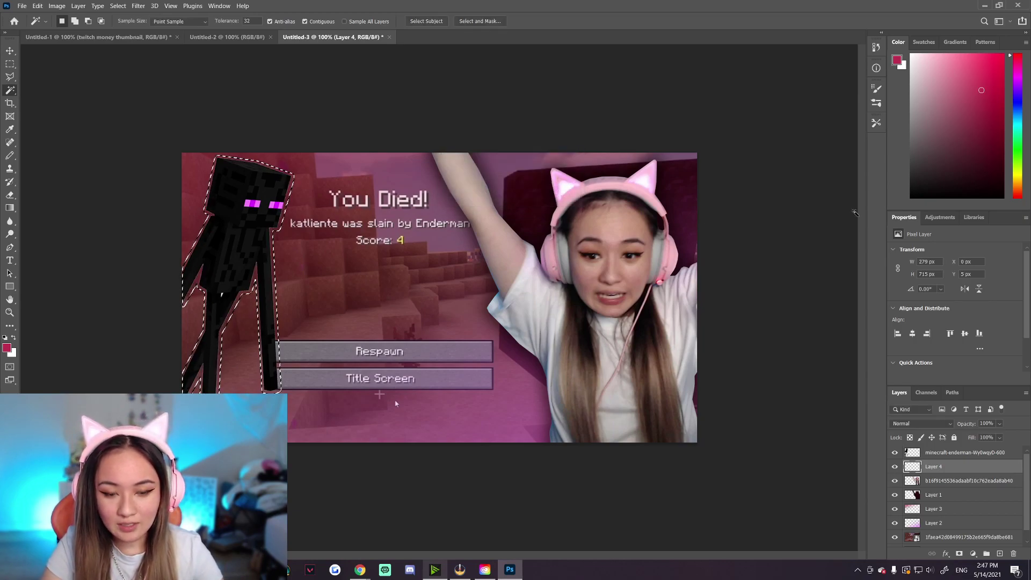
Fill the expanded Enderman selection with white on the new layer to form an outline, and clear the selection.
left_click_drag(941, 107, 896, 32)
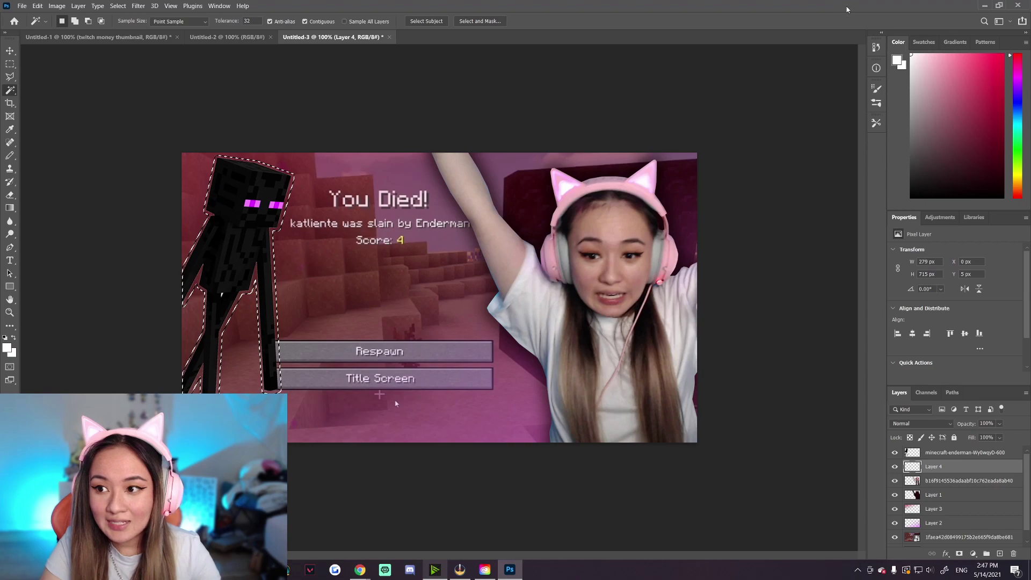
left_click(10, 209)
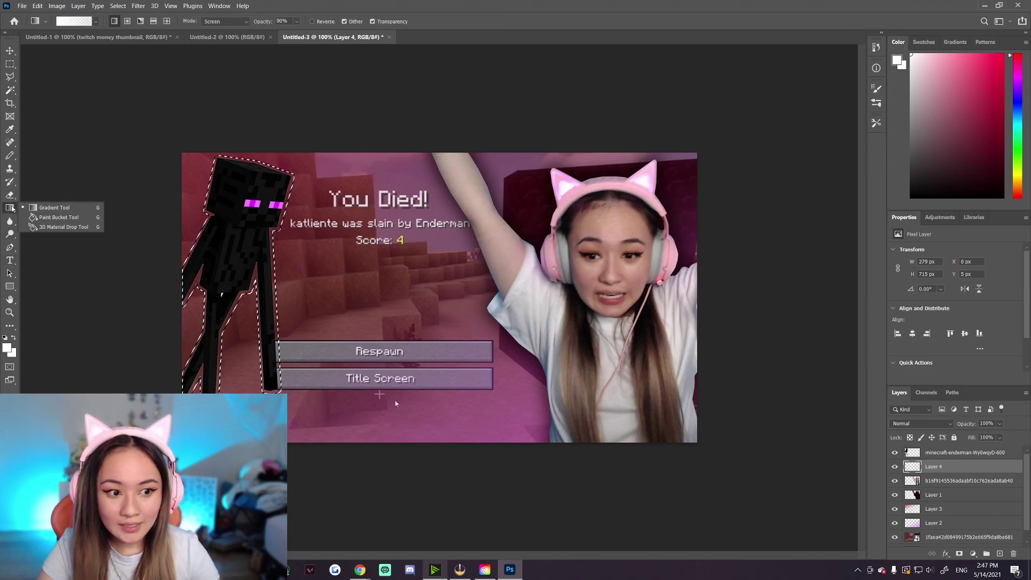
left_click(58, 217)
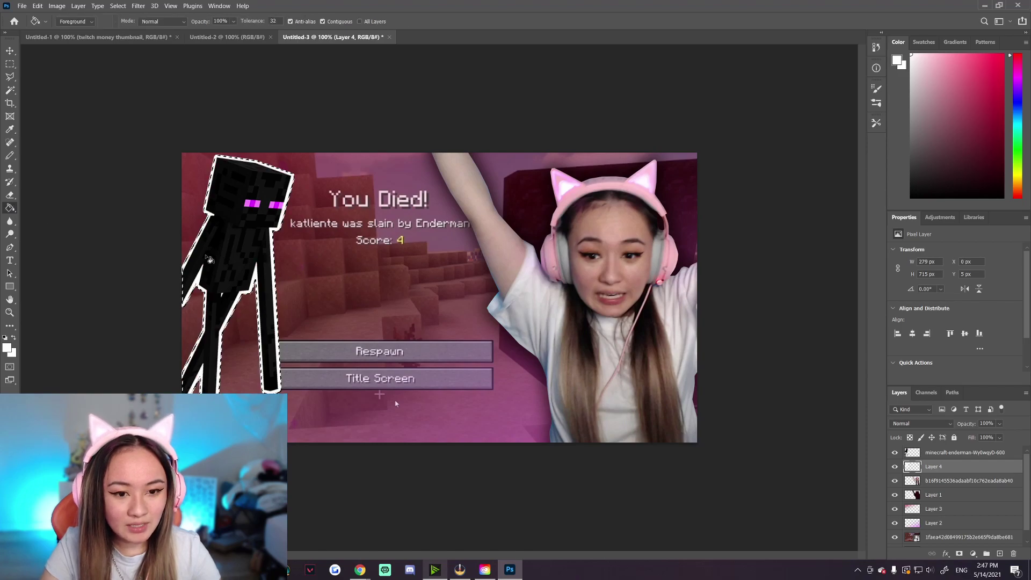
left_click(10, 65)
left_click(143, 105)
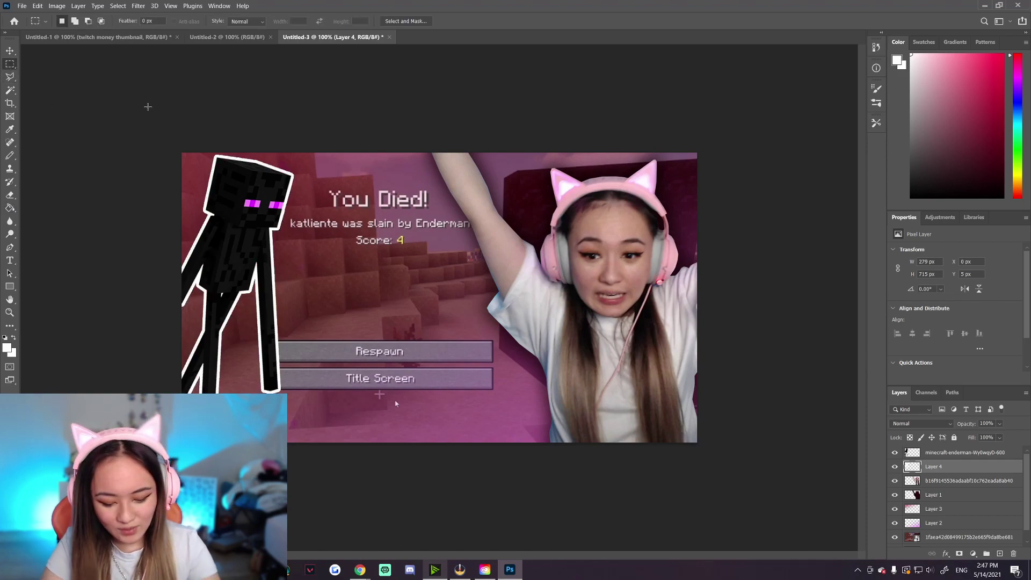
Examine how the Enderman's white outline reads at several small thumbnail sizes, ending at 25% zoom.
key("ctrl+minus")
key("ctrl+minus")
key("ctrl+minus")
key("ctrl+minus")
key("ctrl+minus")
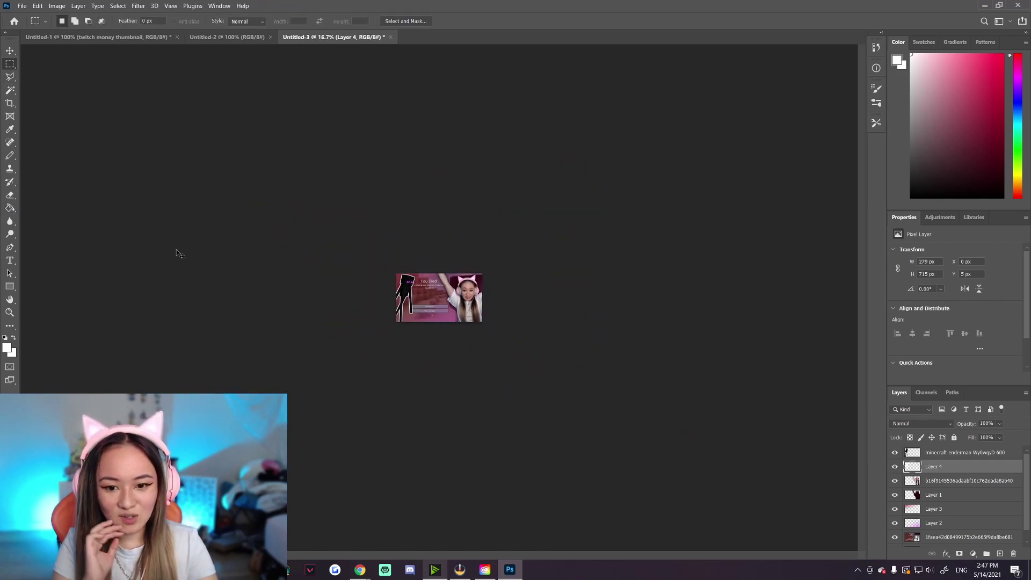
key("ctrl+1")
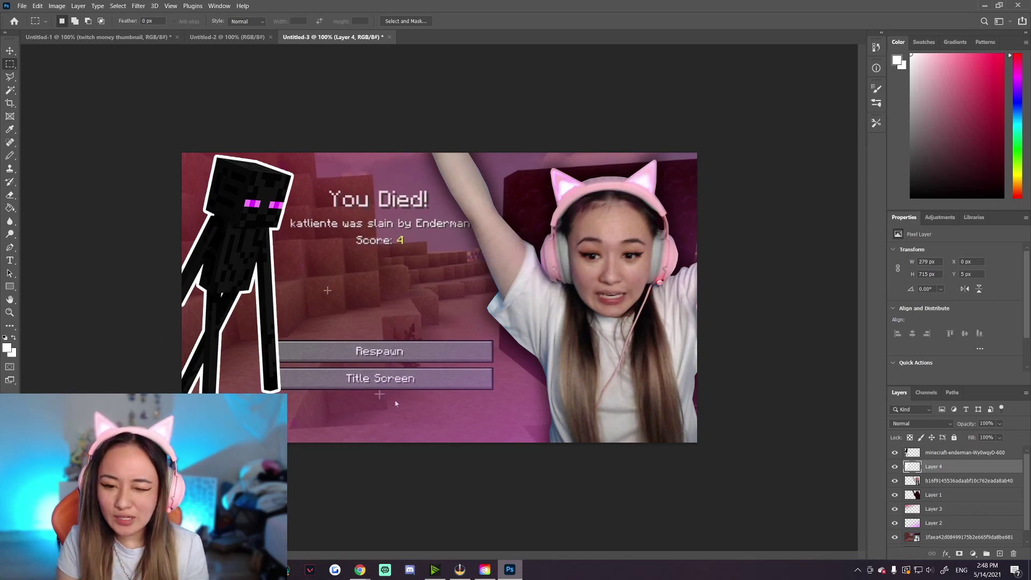
key("ctrl+minus")
key("ctrl+minus")
key("ctrl+minus")
key("ctrl+minus")
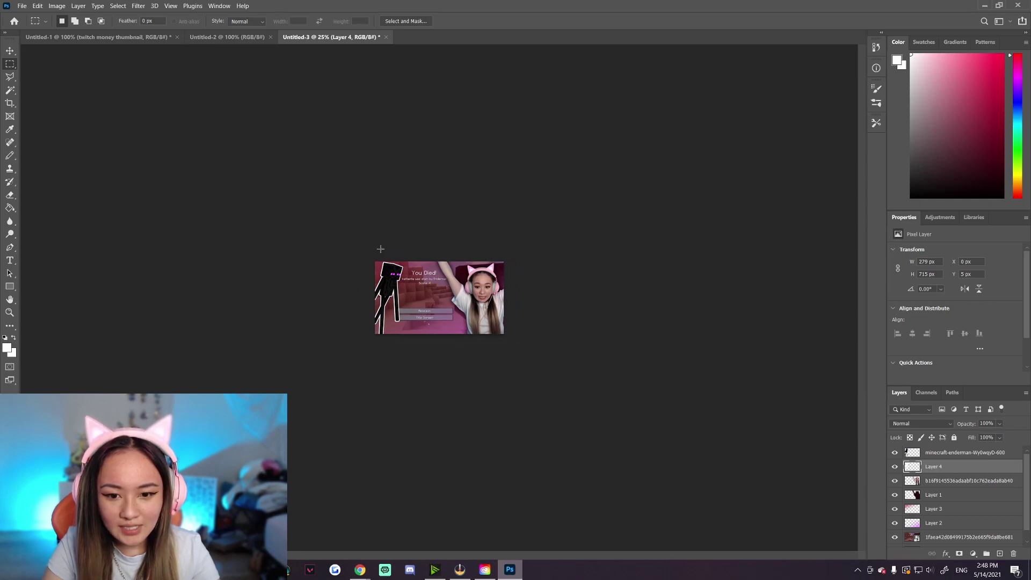
key("ctrl+minus")
key("ctrl+minus")
key("ctrl+minus")
key("ctrl+plus")
key("ctrl+plus")
key("ctrl+plus")
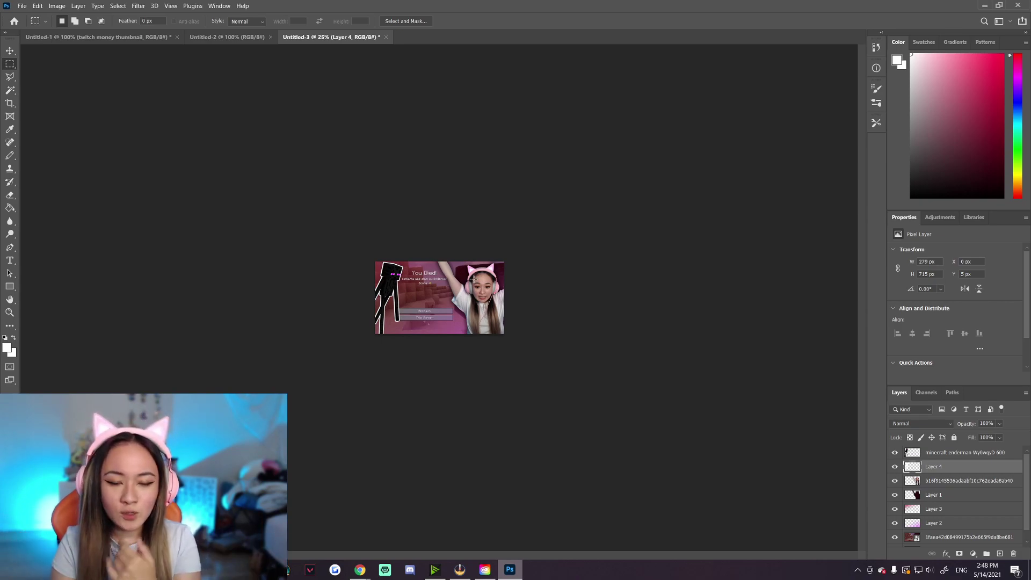
Switch to the web browser and search in a new tab for a Minecraft font.
key("ctrl+plus")
key("ctrl+plus")
key("ctrl+plus")
left_click(516, 570)
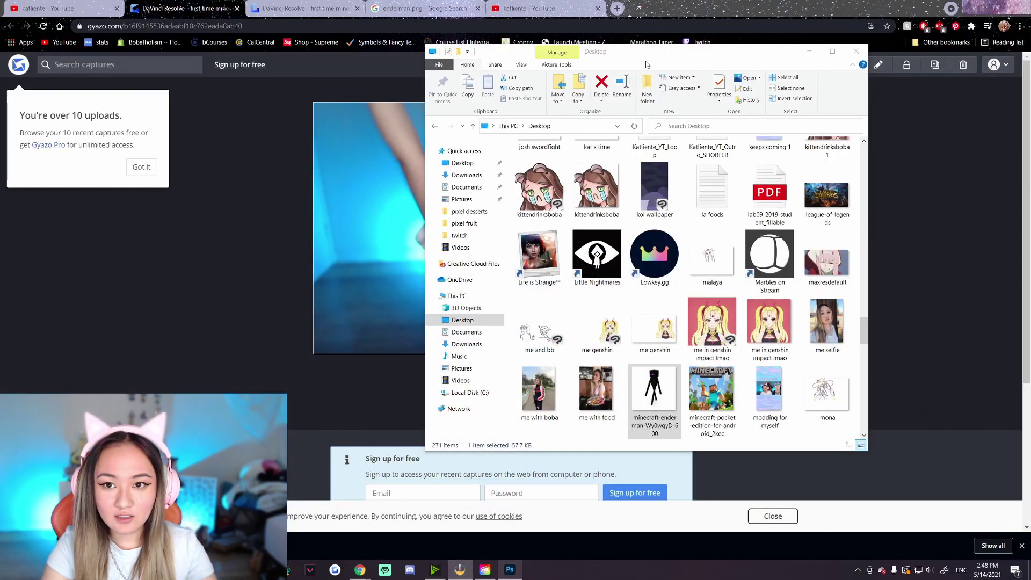
left_click(617, 9)
type("minecraft f")
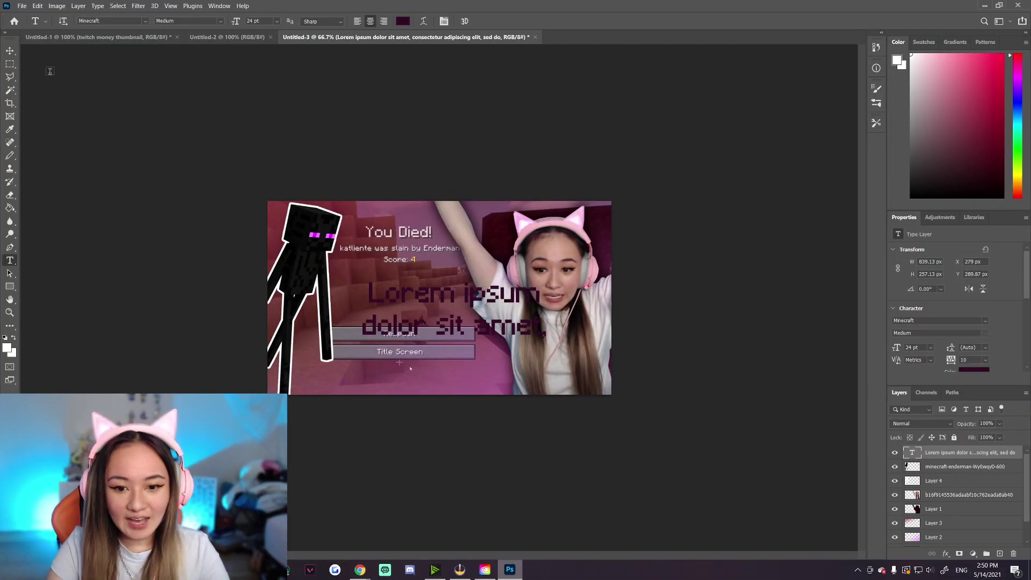
Replace the placeholder words in the Minecraft-font text layer with "You Died!".
left_click(11, 50)
double_click(512, 334)
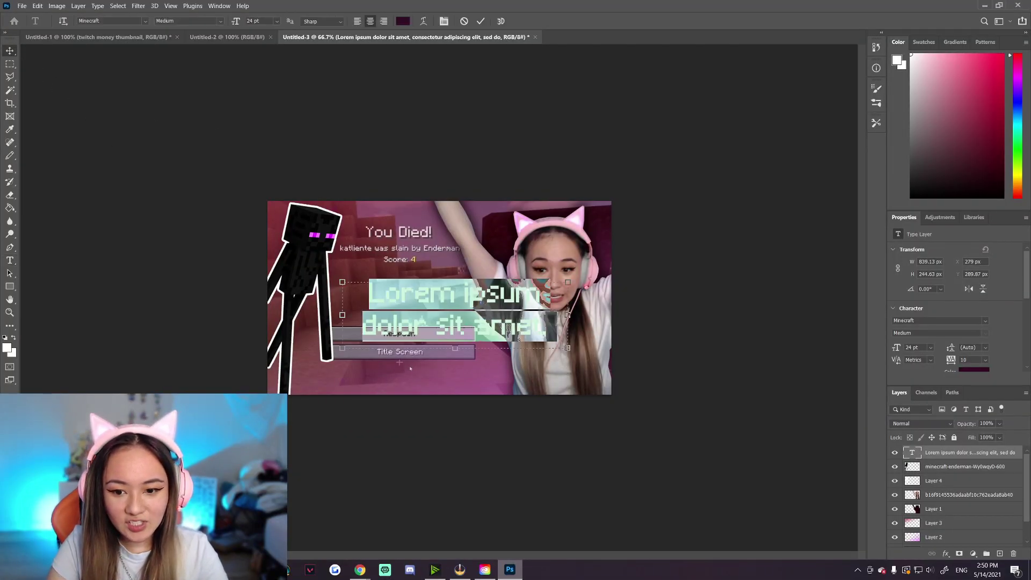
key("BackSpace")
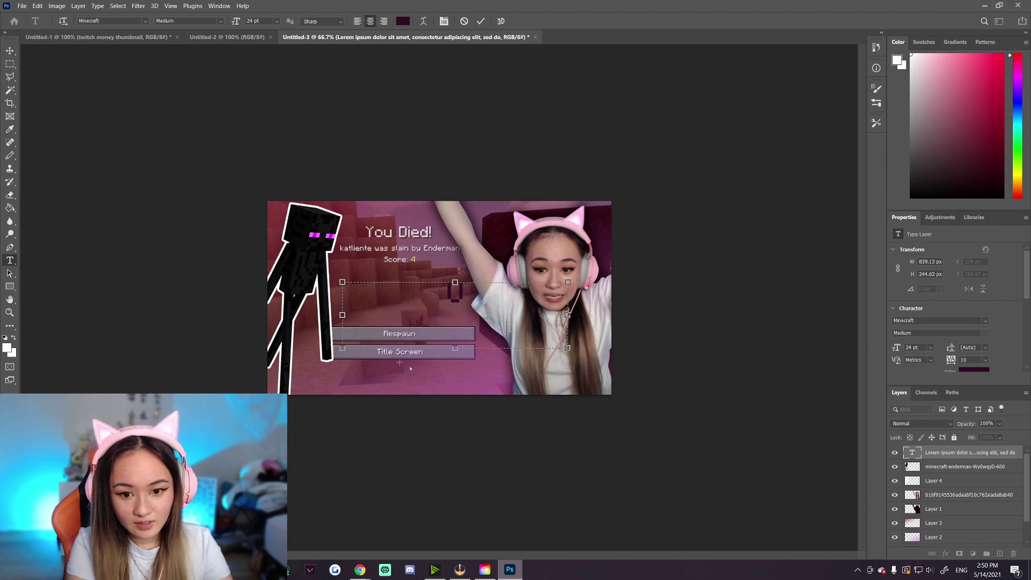
type("You Died!")
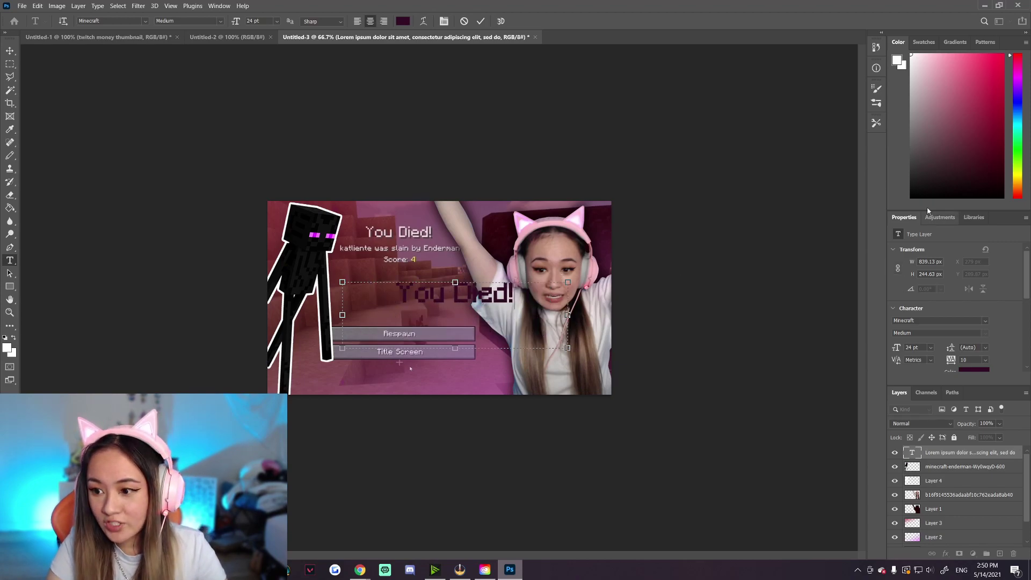
Set the "You Died!" title's text colour to white (ffffff).
left_click(975, 371)
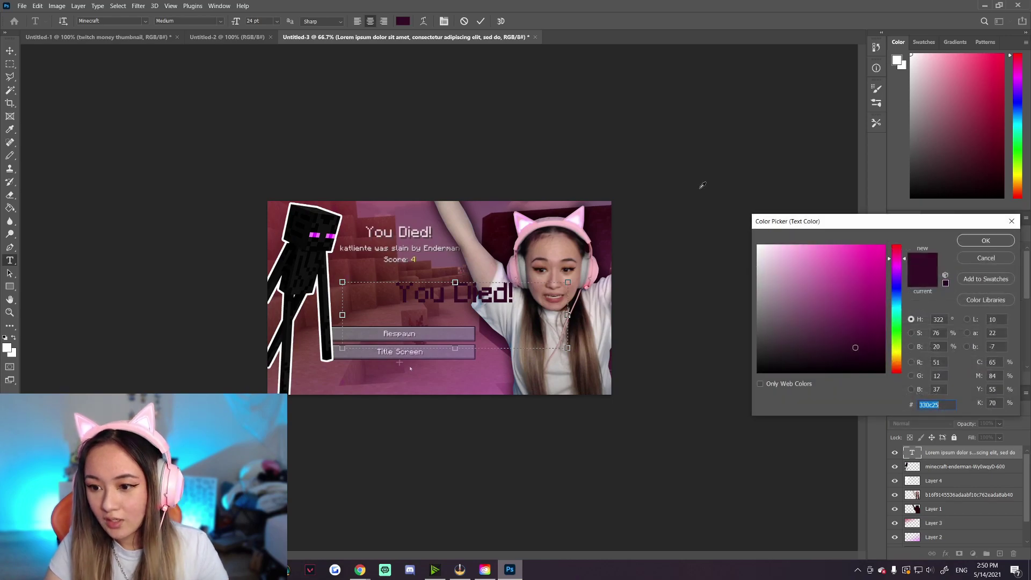
type("ffffff")
left_click(986, 242)
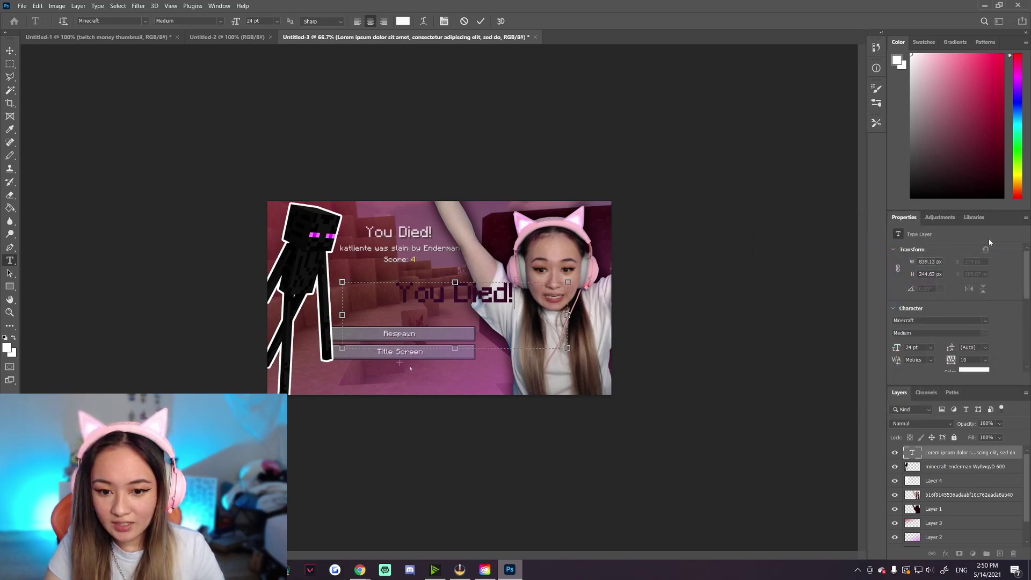
Set the "You Died!" title to 40 pt, widen its text box and place it across the middle of the thumbnail.
left_click(930, 340)
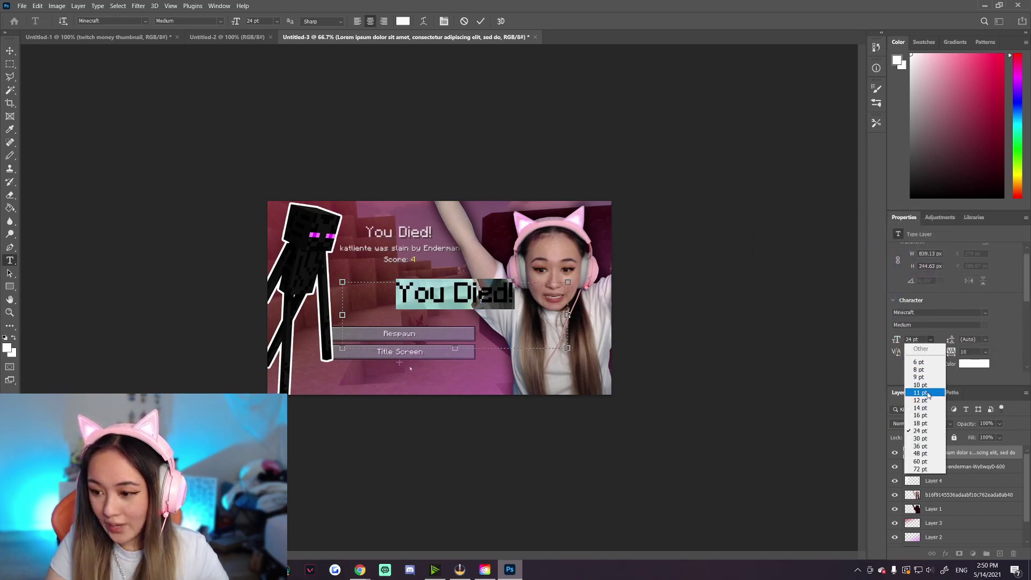
left_click(920, 453)
left_click_drag(343, 316, 267, 315)
mouse_move(413, 270)
left_mouse_down()
mouse_move(423, 282)
mouse_move(419, 271)
left_mouse_up()
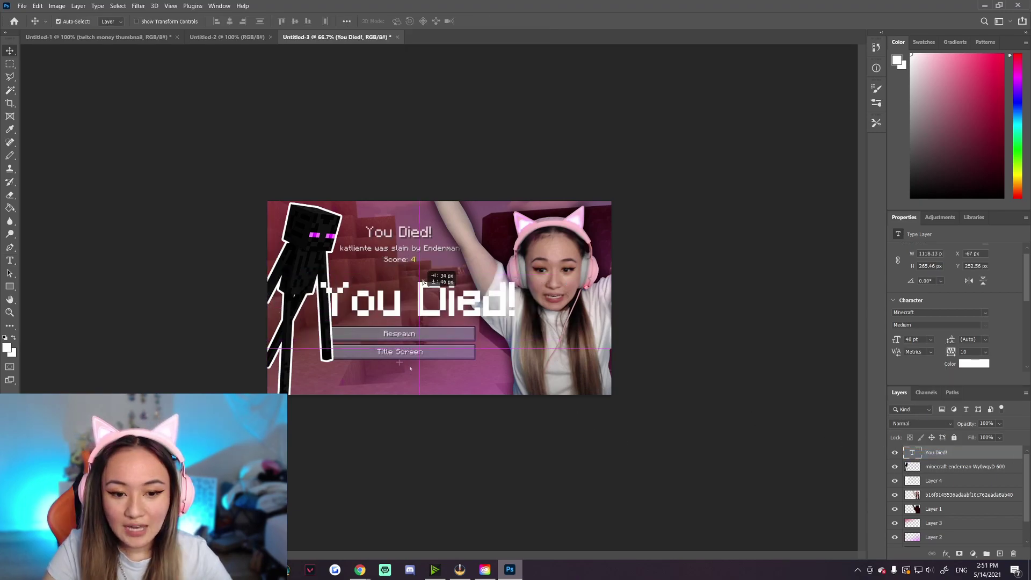
Add a 10 px black outside Stroke to the large "You Died!" title.
left_click(79, 6)
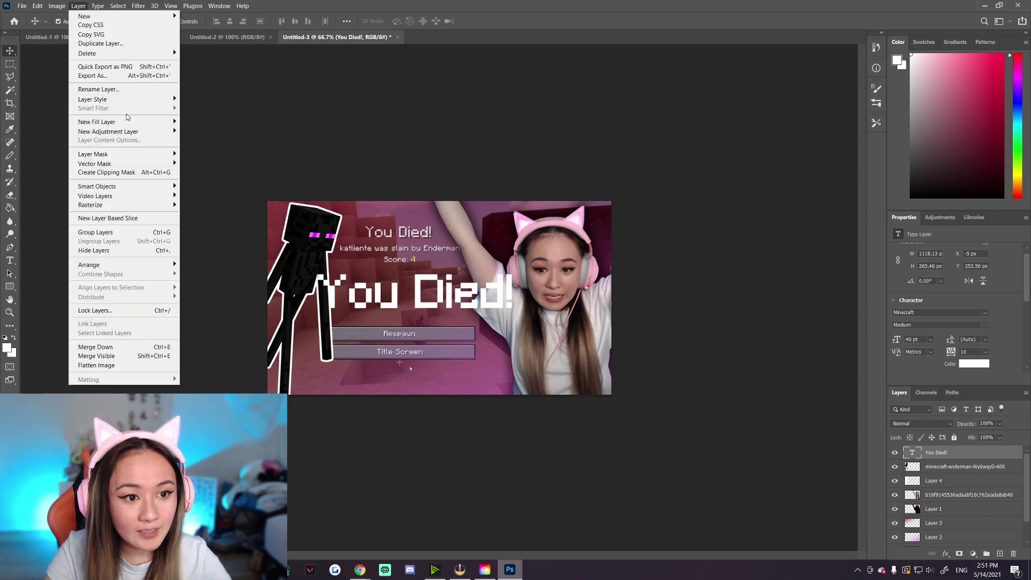
mouse_move(135, 100)
left_click(206, 123)
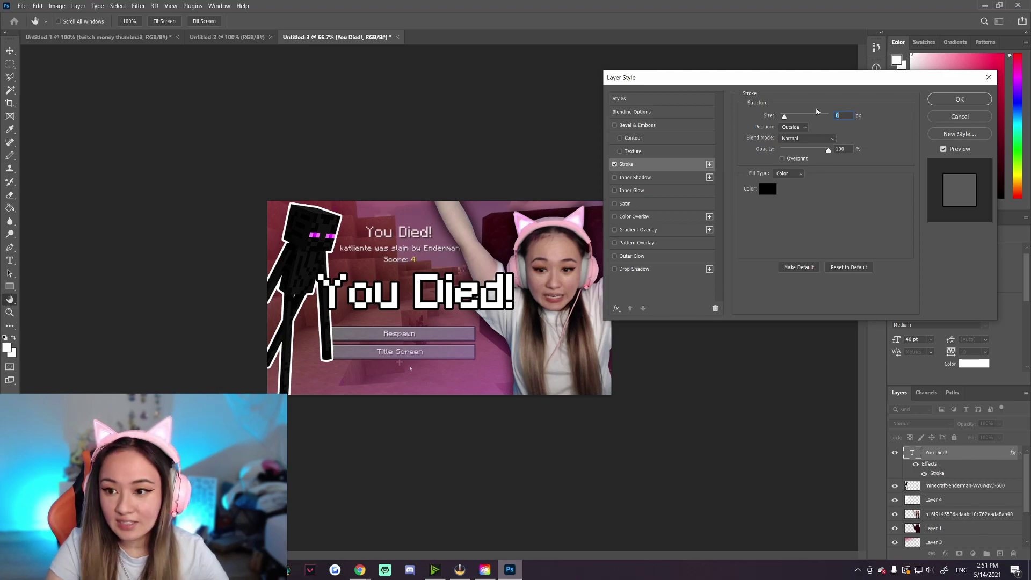
type("10")
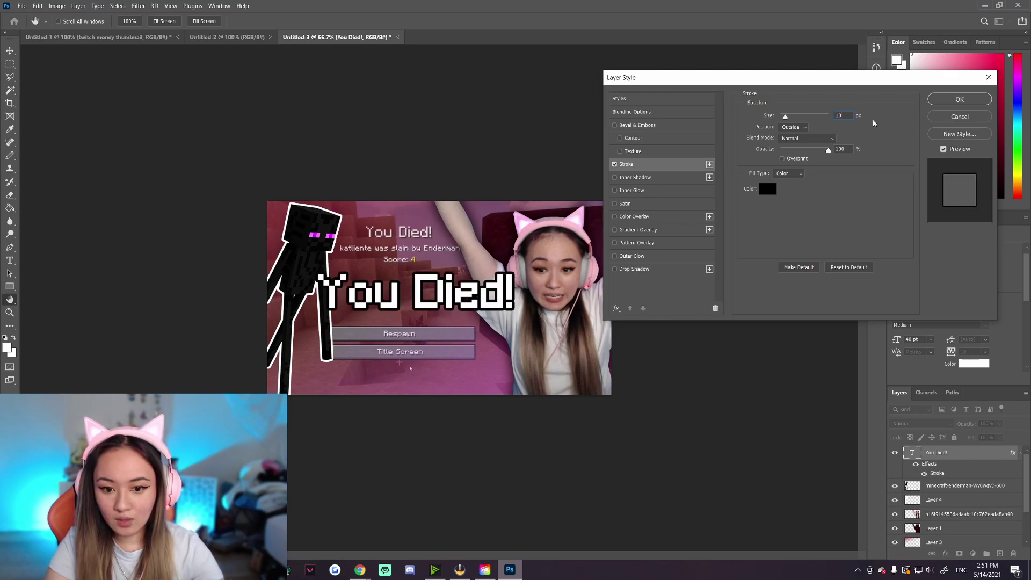
key("Return")
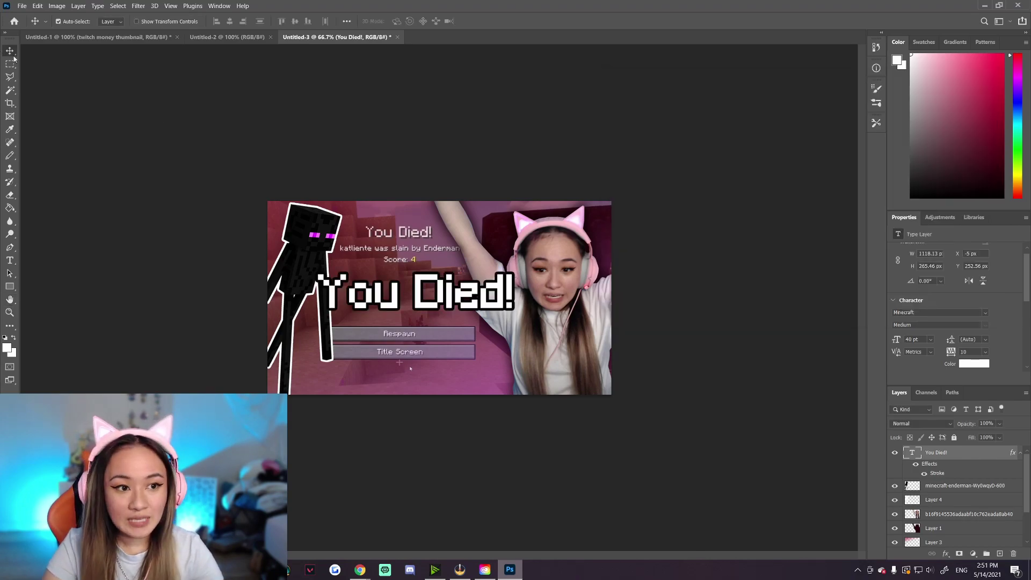
Rotate the "You Died!" title to about -10.4° so it slants upward, and shift it toward the Enderman.
left_click(37, 6)
mouse_move(137, 224)
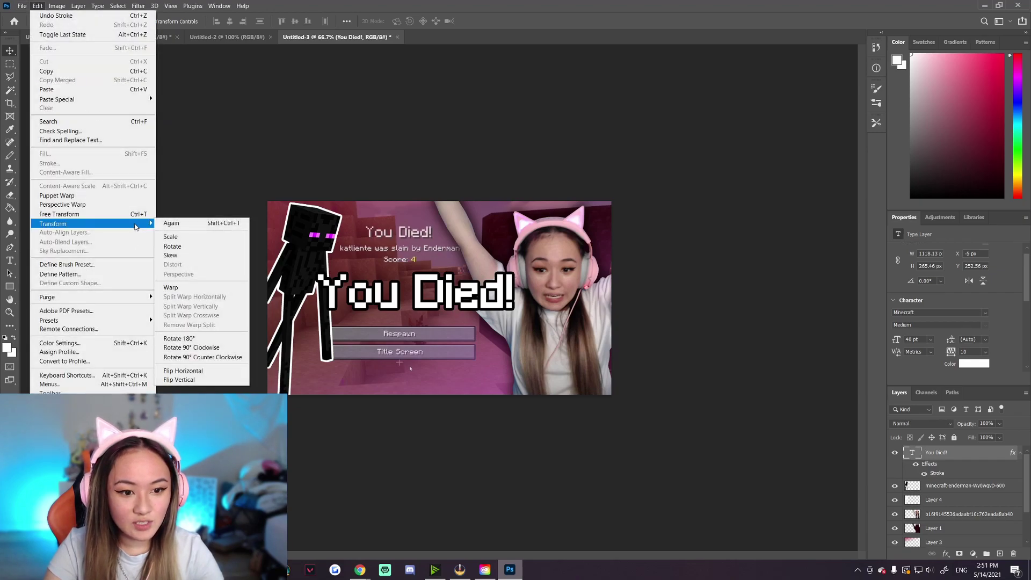
left_click(181, 245)
left_click_drag(260, 268, 236, 292)
left_click_drag(421, 336, 397, 338)
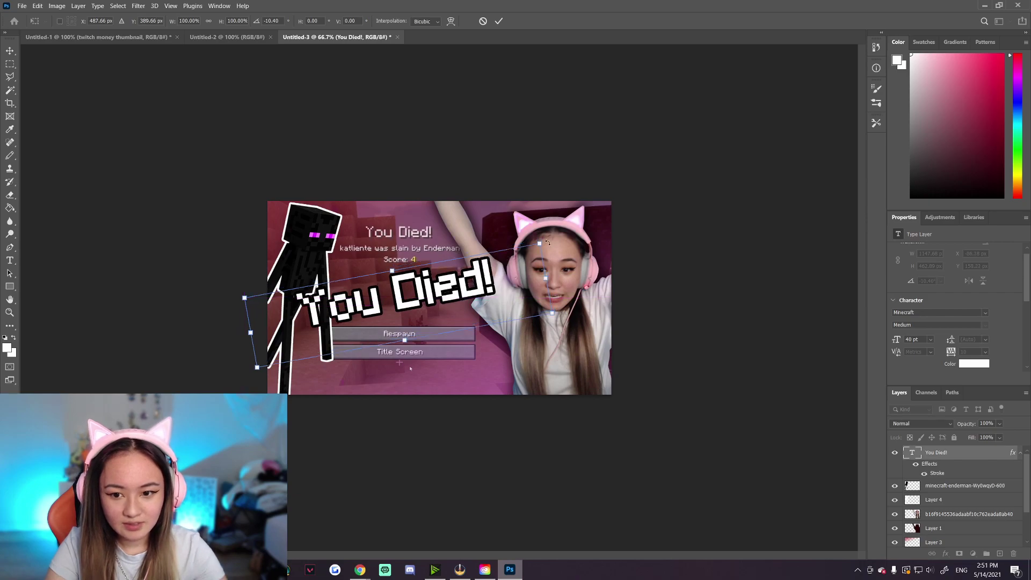
left_click_drag(466, 289, 460, 294)
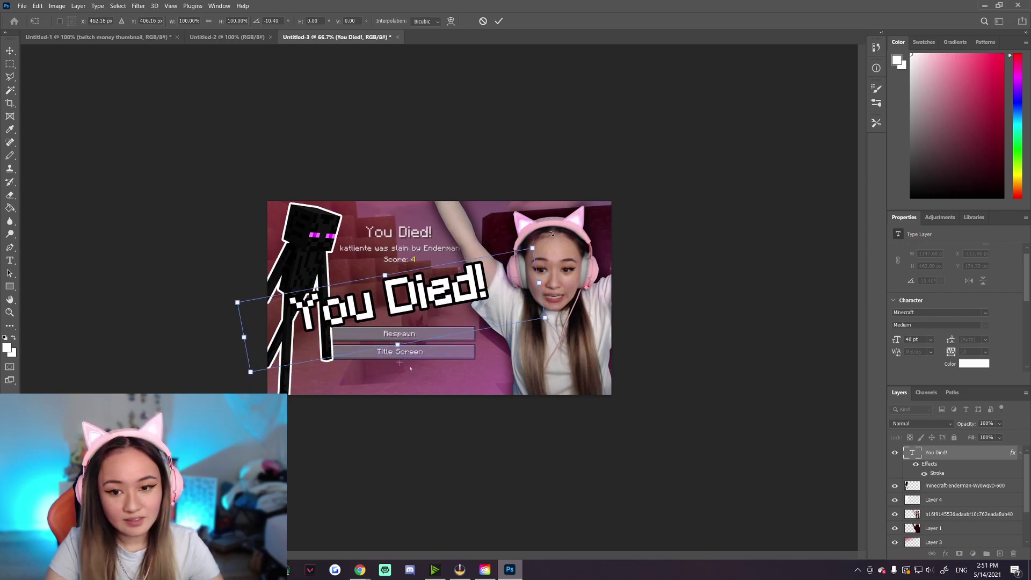
key("Return")
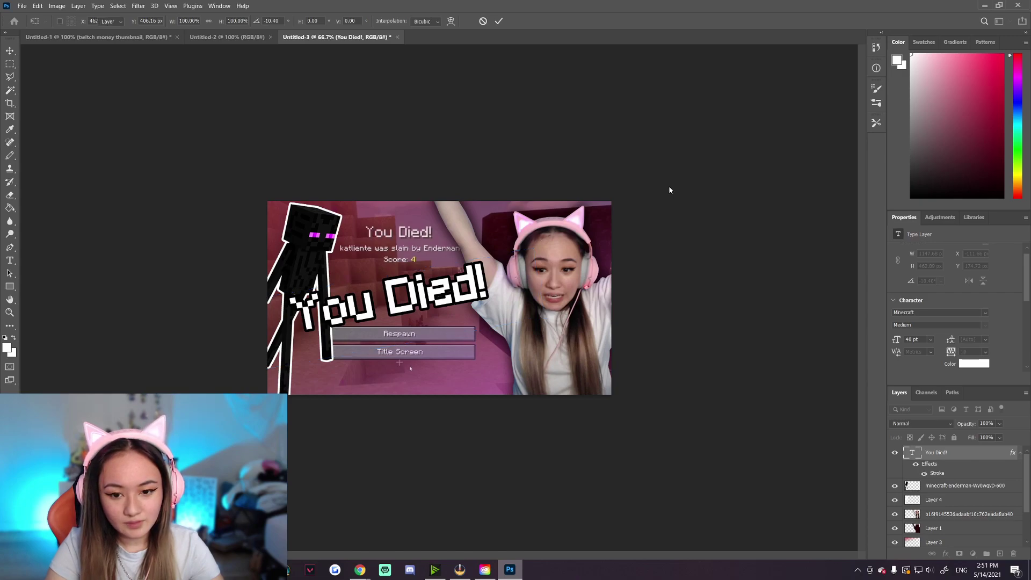
key("Return")
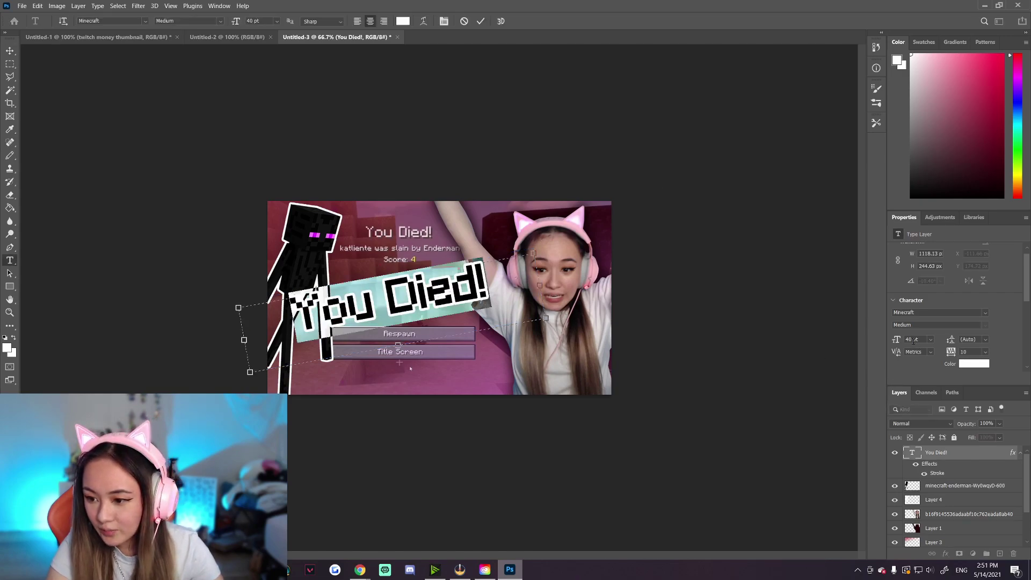
Set the slanted title's size to 42 pt, shift it slightly toward the streamer and deselect it.
left_click(690, 301)
key("v")
left_click_drag(465, 290, 493, 300)
left_click(703, 341)
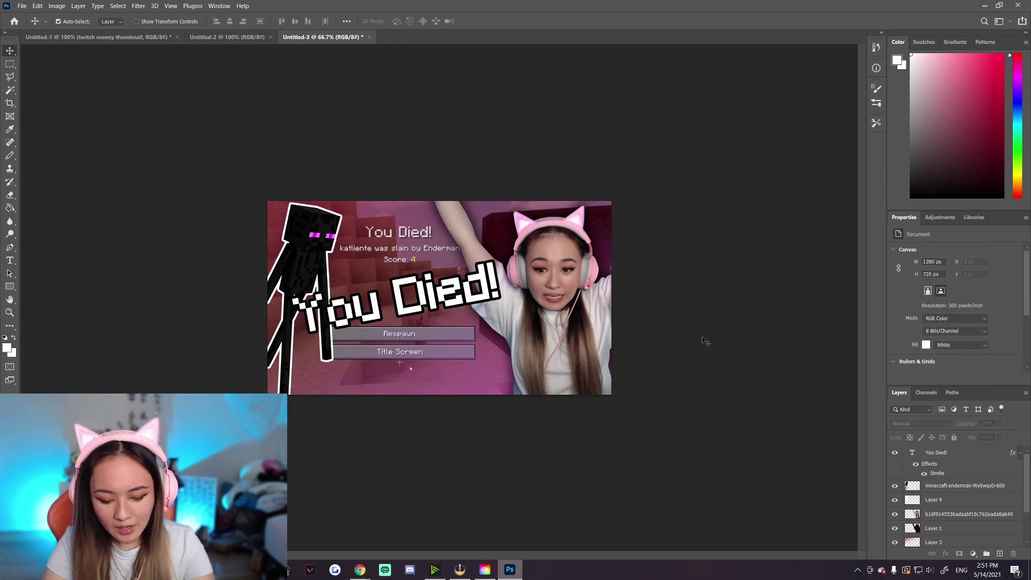
Examine how legible the outlined title is at small thumbnail sizes, down to 8.33% zoom.
key("ctrl+minus")
key("ctrl+minus")
key("ctrl+minus")
key("ctrl+minus")
key("ctrl+minus")
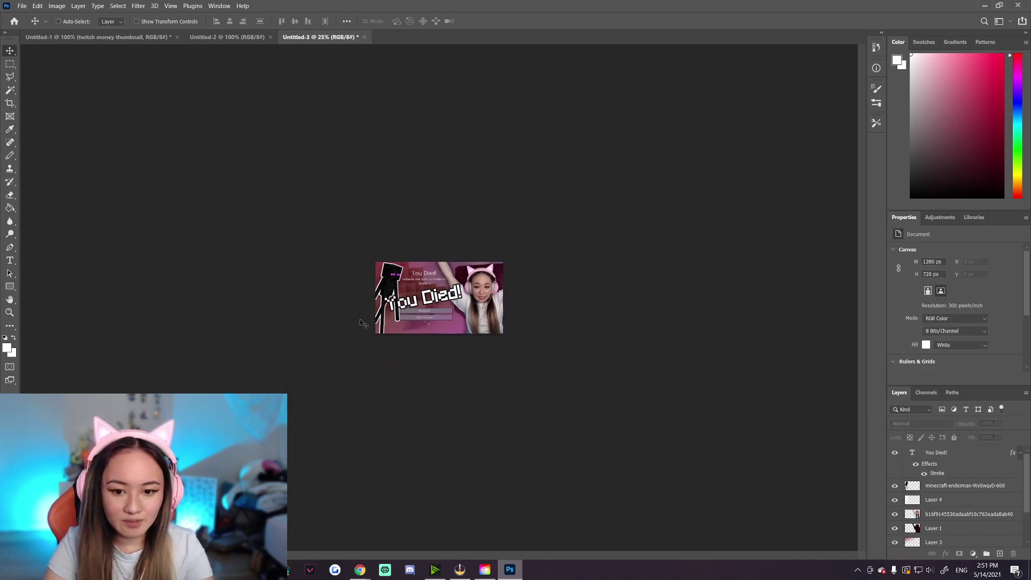
key("ctrl+minus")
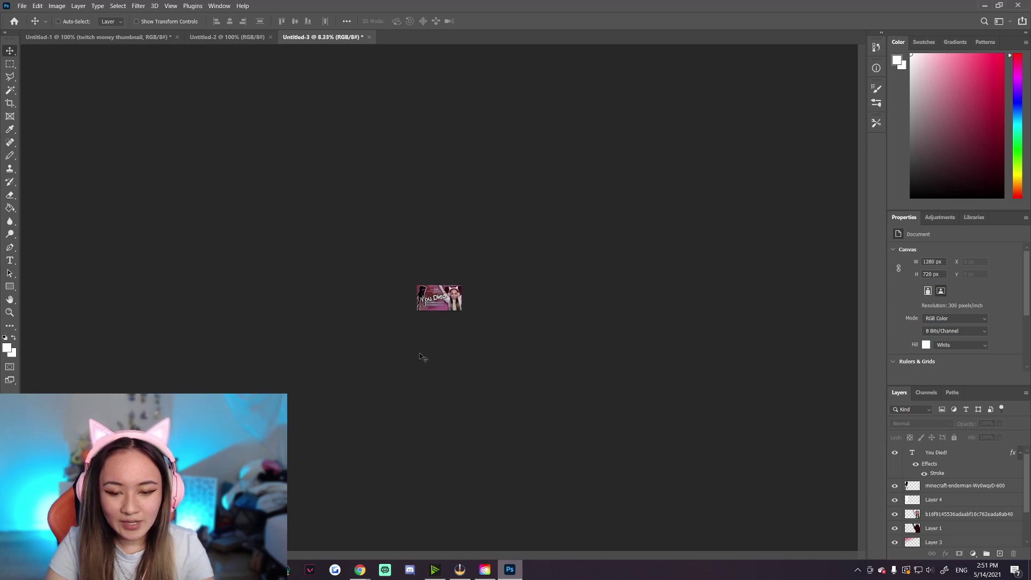
key("ctrl+plus")
key("ctrl+plus")
key("ctrl+plus")
key("ctrl+plus")
key("ctrl+plus")
key("ctrl+plus")
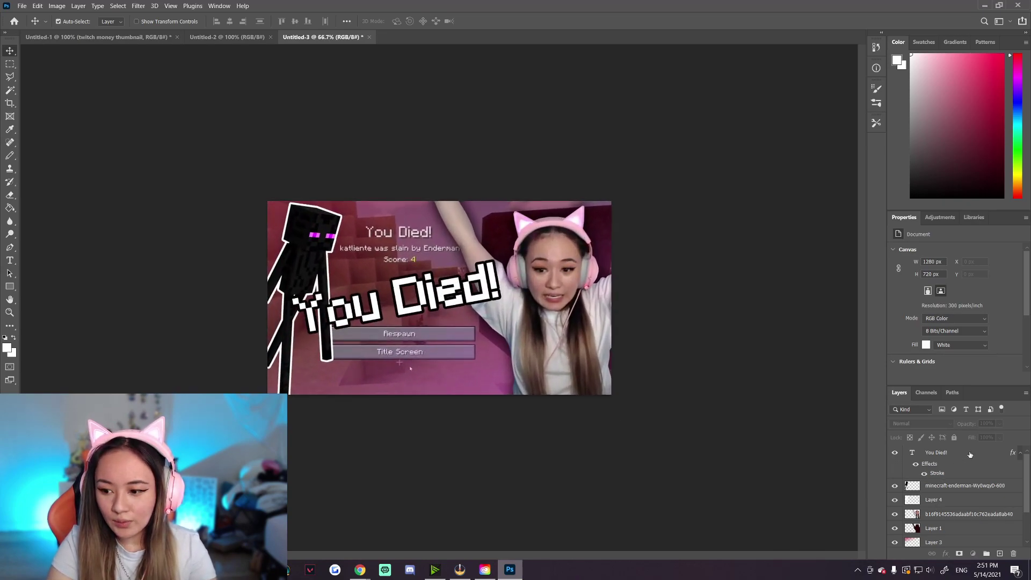
Select the letter shapes of the "You Died!" title by selecting the empty area around them and inverting the selection.
left_click(431, 297)
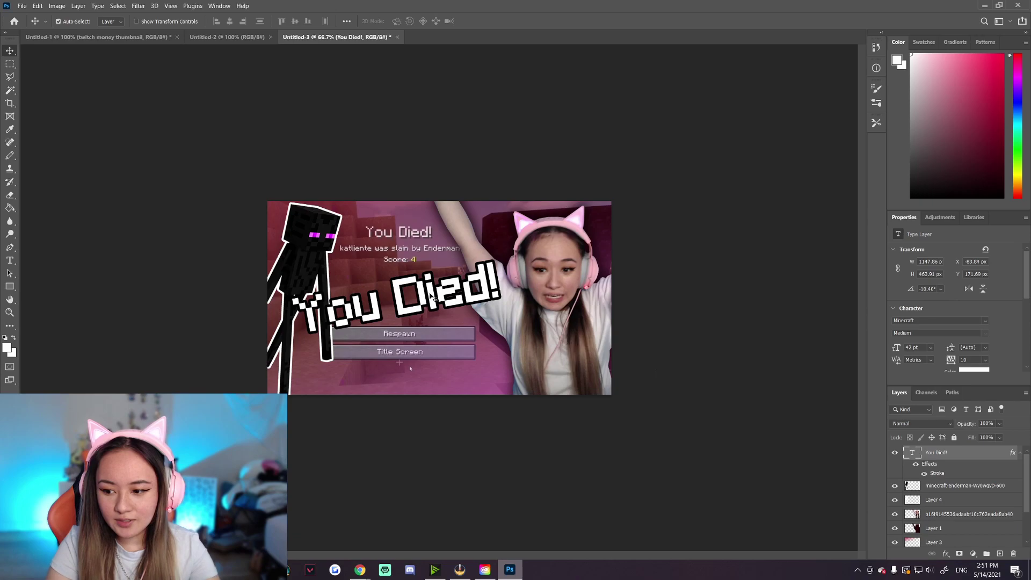
left_click(10, 90)
key("ctrl+a")
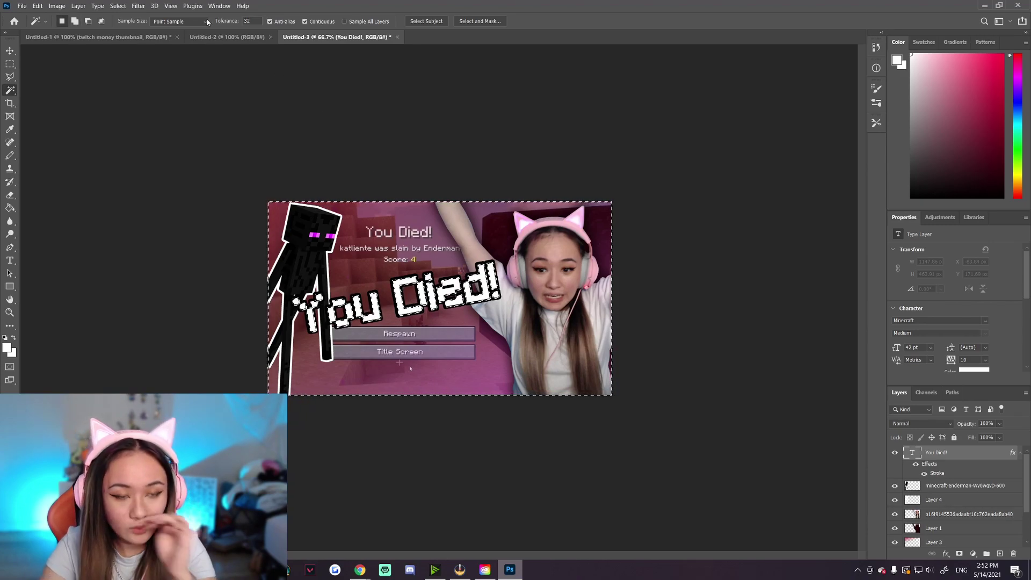
left_click(118, 6)
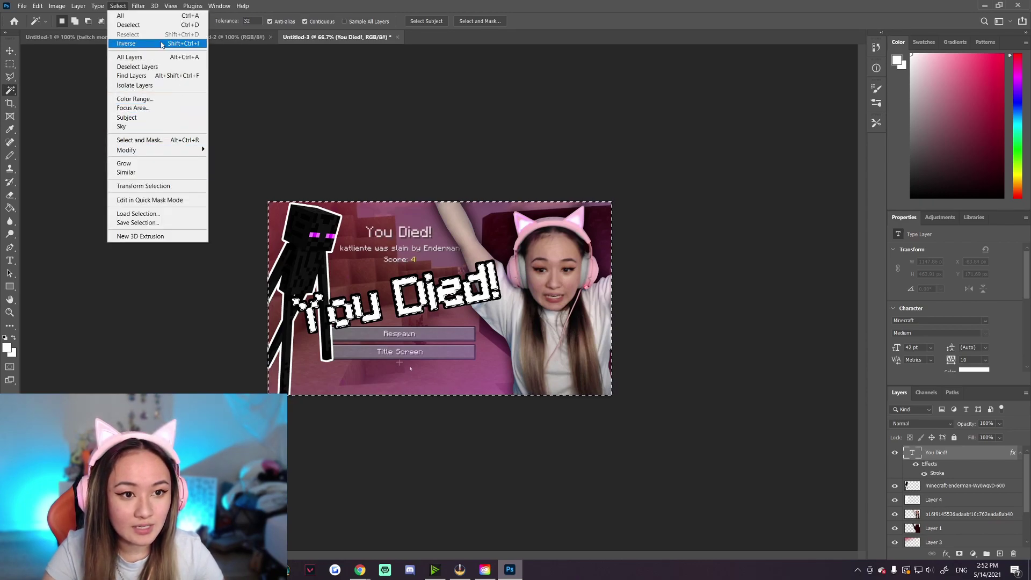
left_click(163, 44)
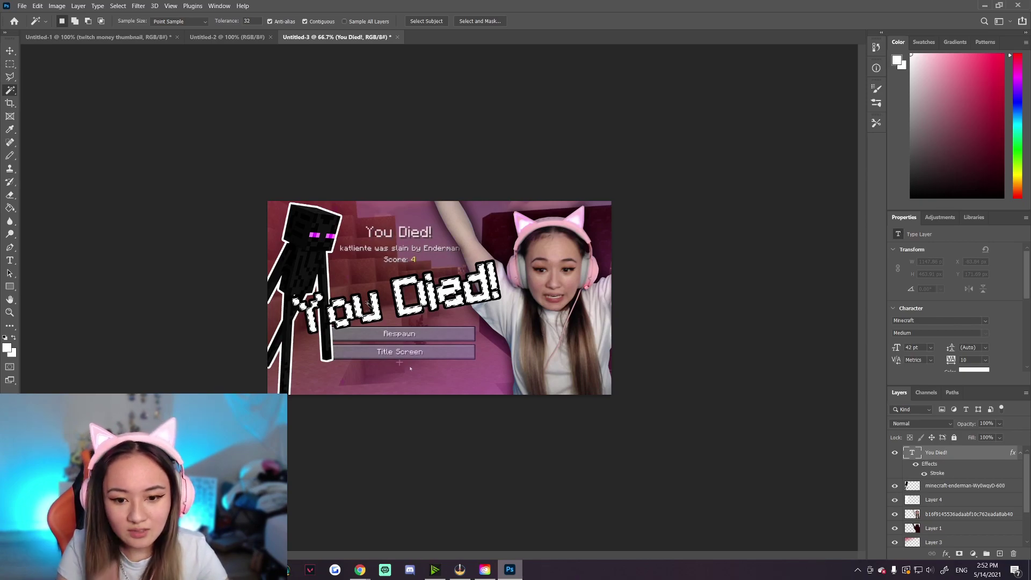
Add a new layer directly above the Enderman layer and below the title text.
left_click(972, 486)
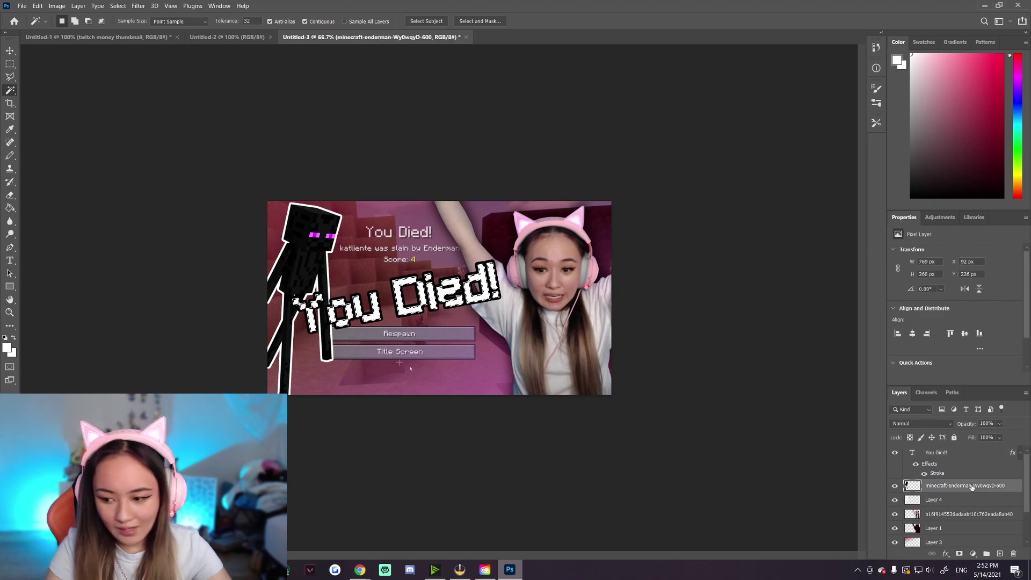
key("ctrl+shift+n")
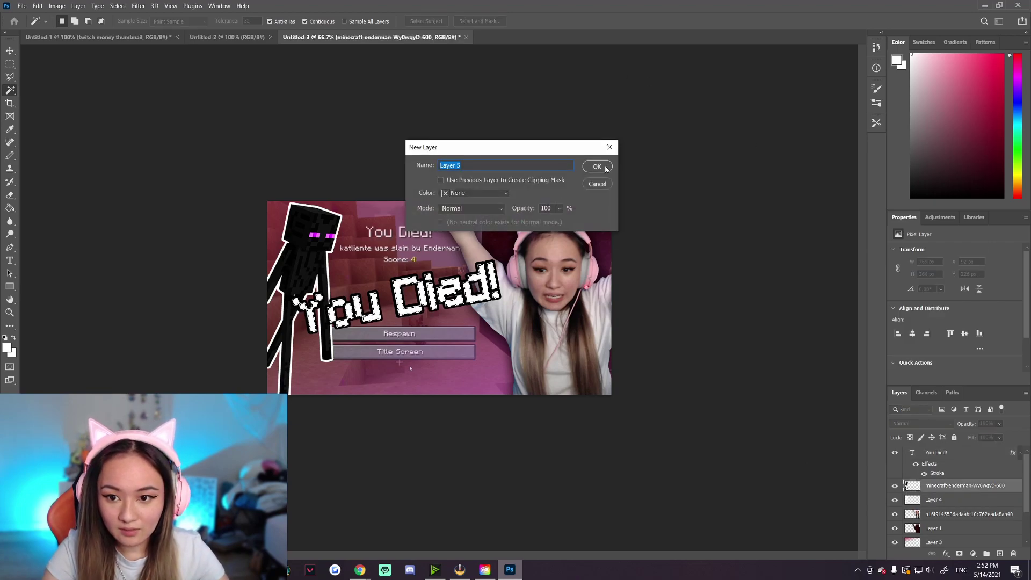
key("Return")
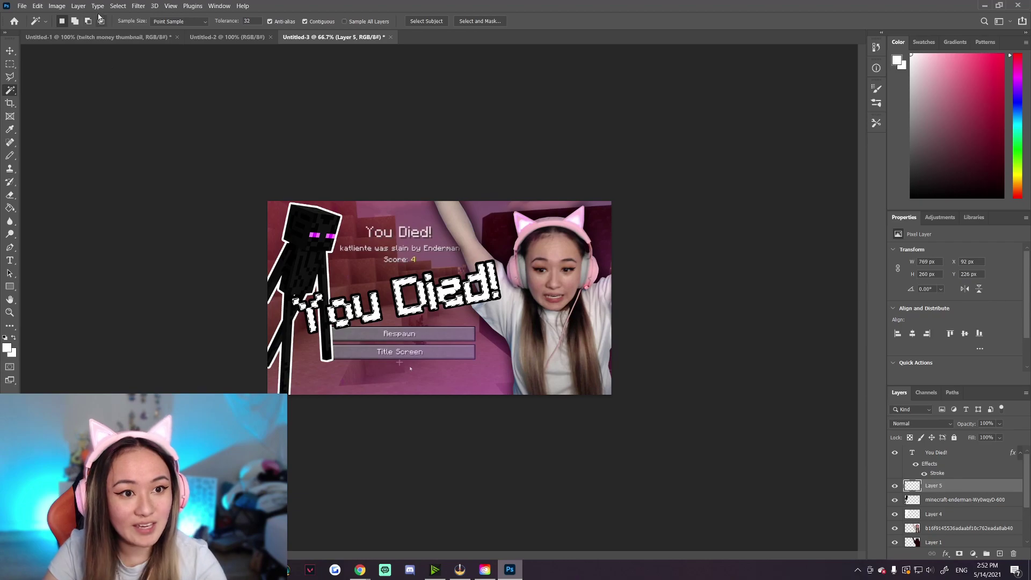
Expand the title's letter selection by 15 pixels.
left_click(118, 6)
mouse_move(165, 150)
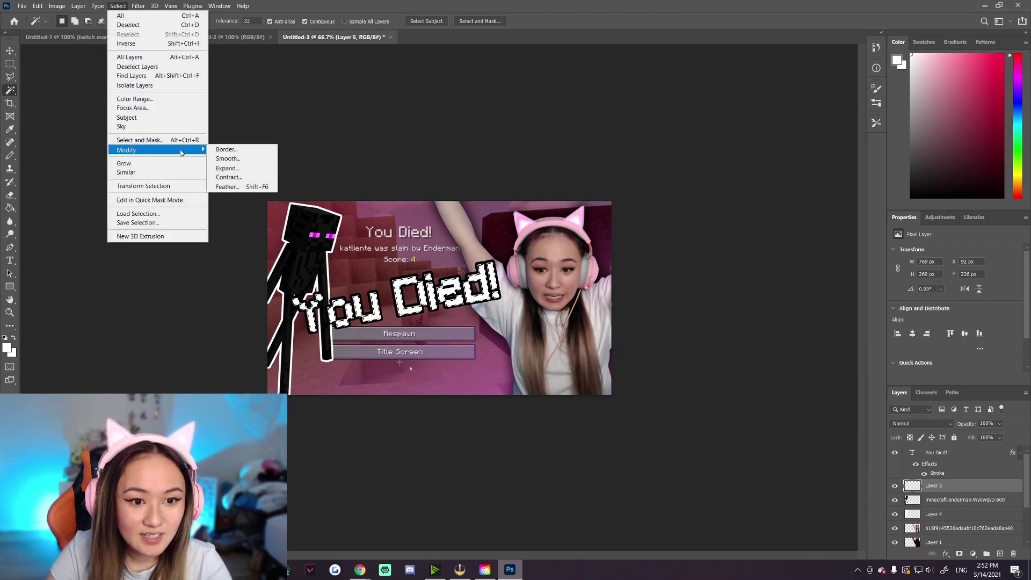
left_click(228, 168)
type("15")
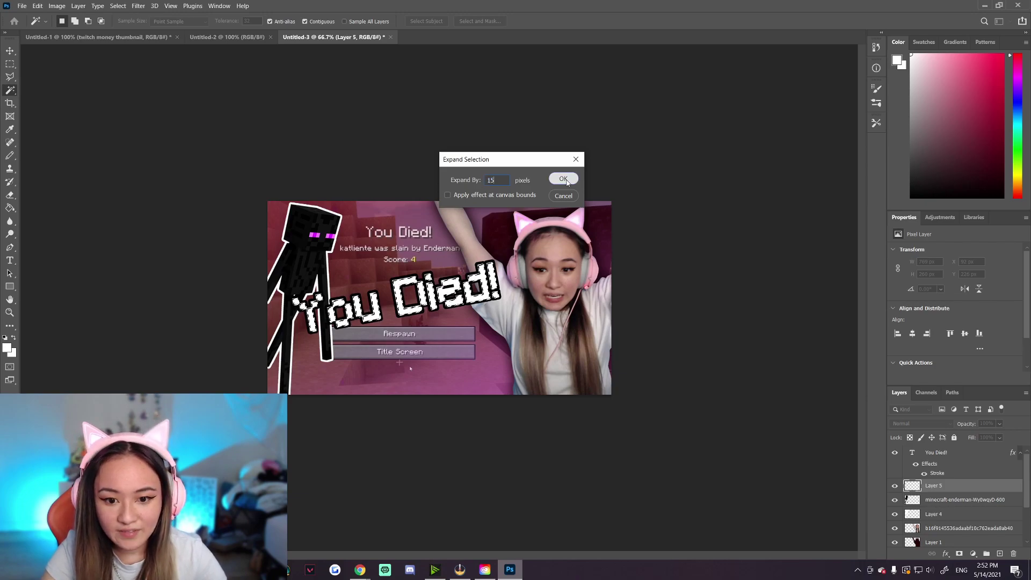
left_click(563, 179)
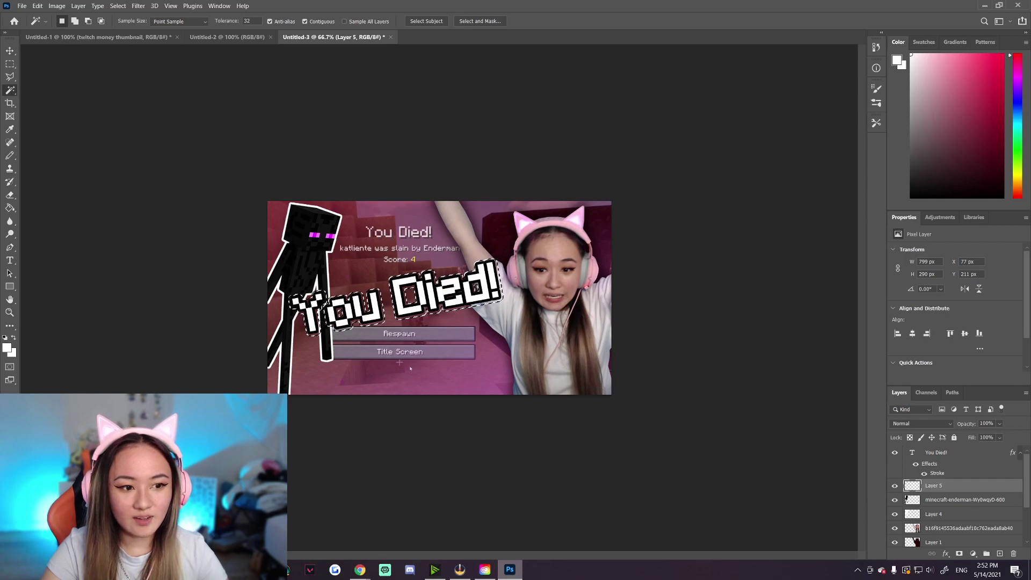
Fill the expanded title selection on the new layer with the purple sampled from the Enderman's eyes.
left_click(11, 132)
left_click(11, 132)
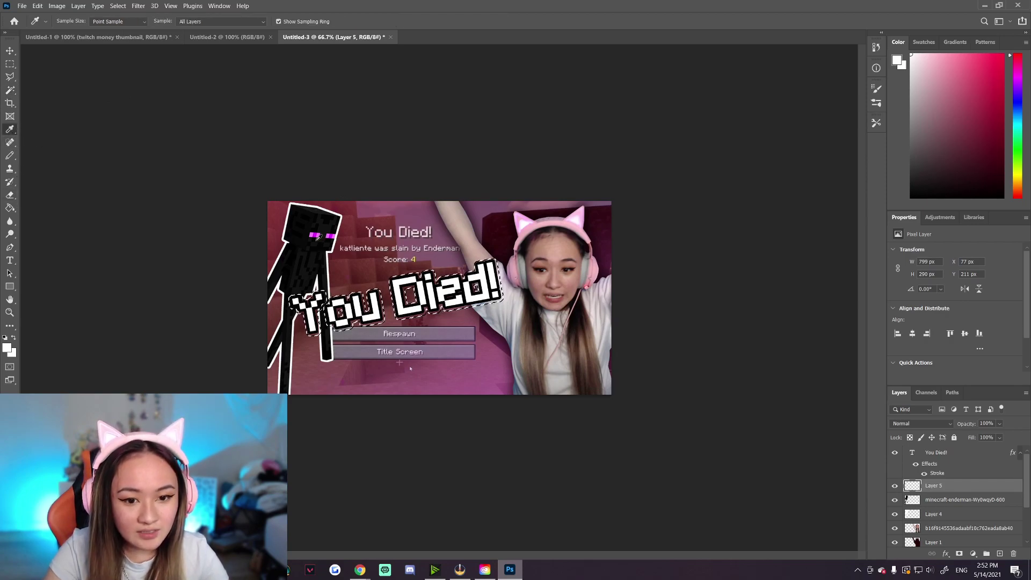
left_click(314, 235)
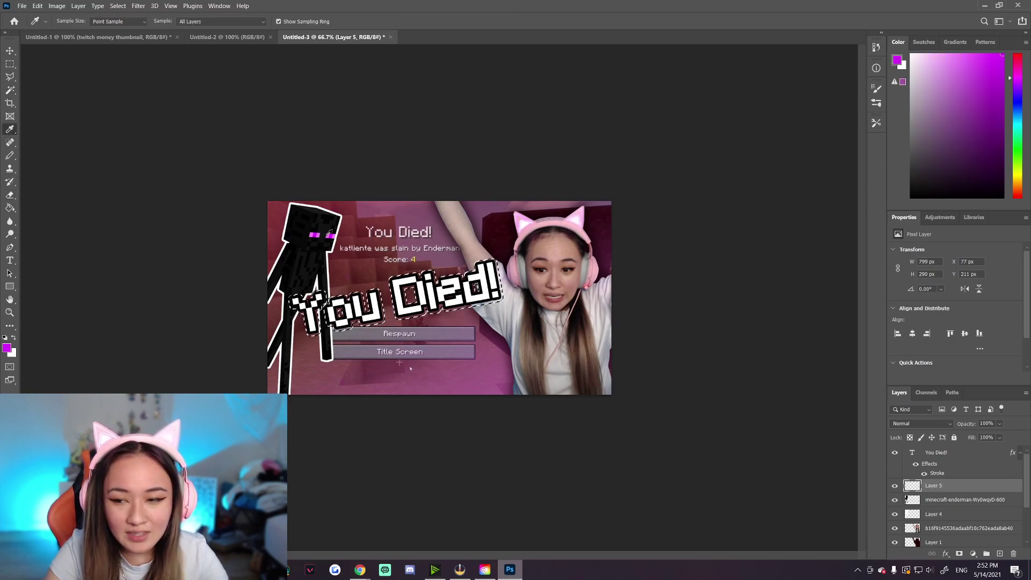
left_click(10, 208)
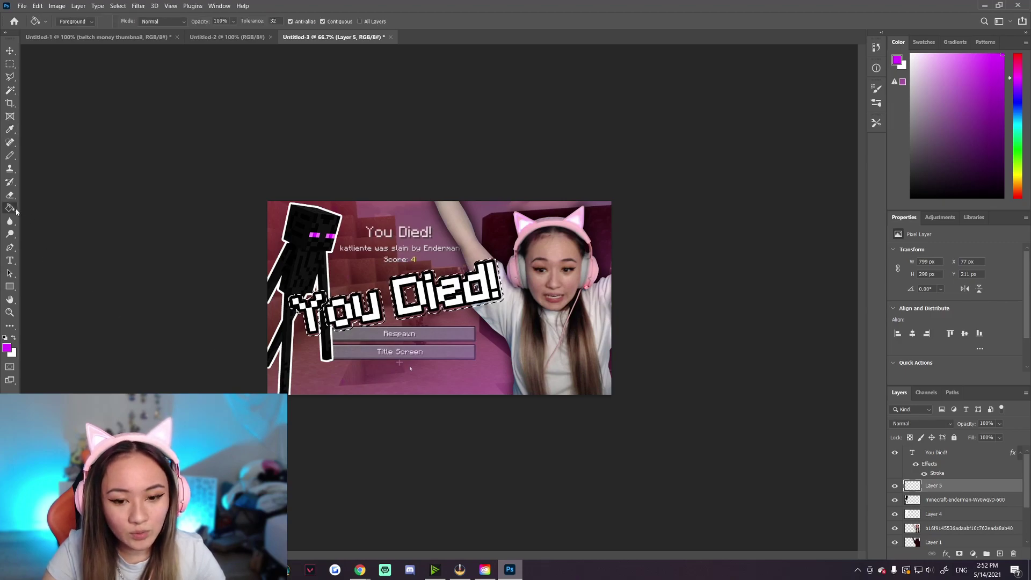
left_click(419, 310)
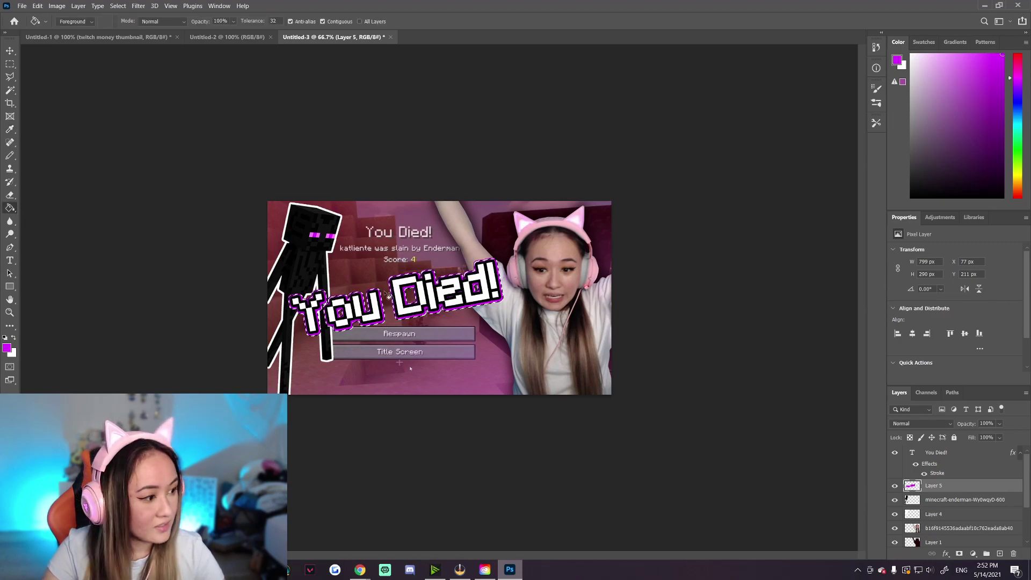
Examine how the purple-outlined title reads at small thumbnail sizes, down to 8.33% zoom.
key("m")
key("ctrl+minus")
key("ctrl+minus")
key("ctrl+minus")
key("ctrl+minus")
key("ctrl+minus")
key("ctrl+plus")
key("ctrl+plus")
key("ctrl+plus")
key("ctrl+plus")
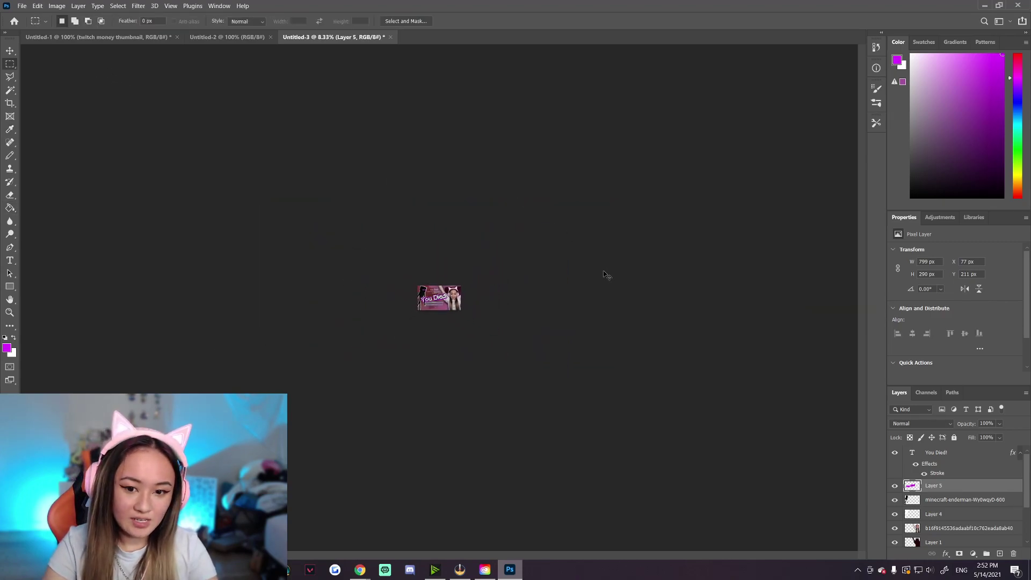
key("ctrl+plus")
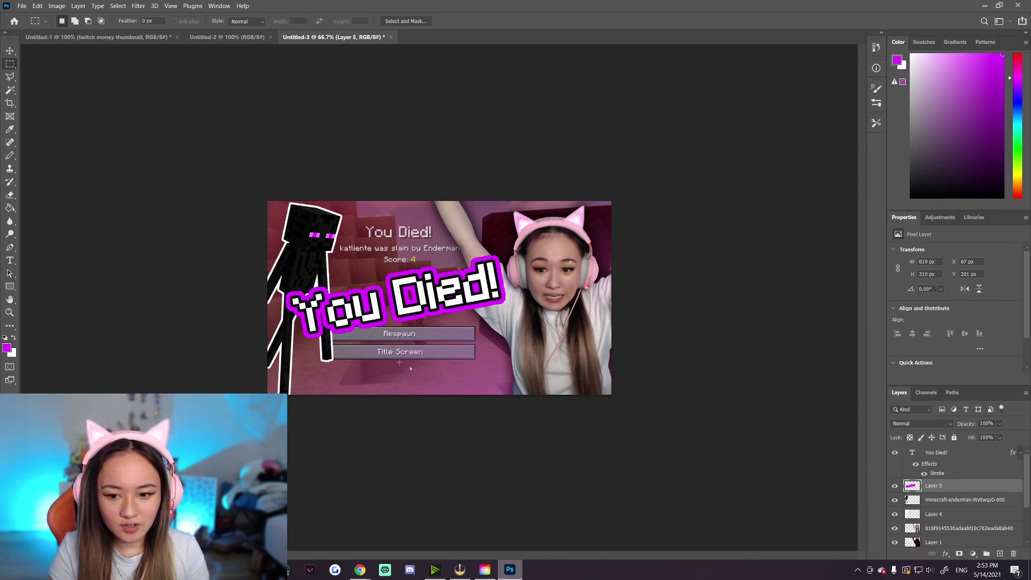
Add a new layer directly above the Minecraft background screenshot and make the Brush tool active for it.
scroll(961, 529, "down", 3)
left_click(956, 527)
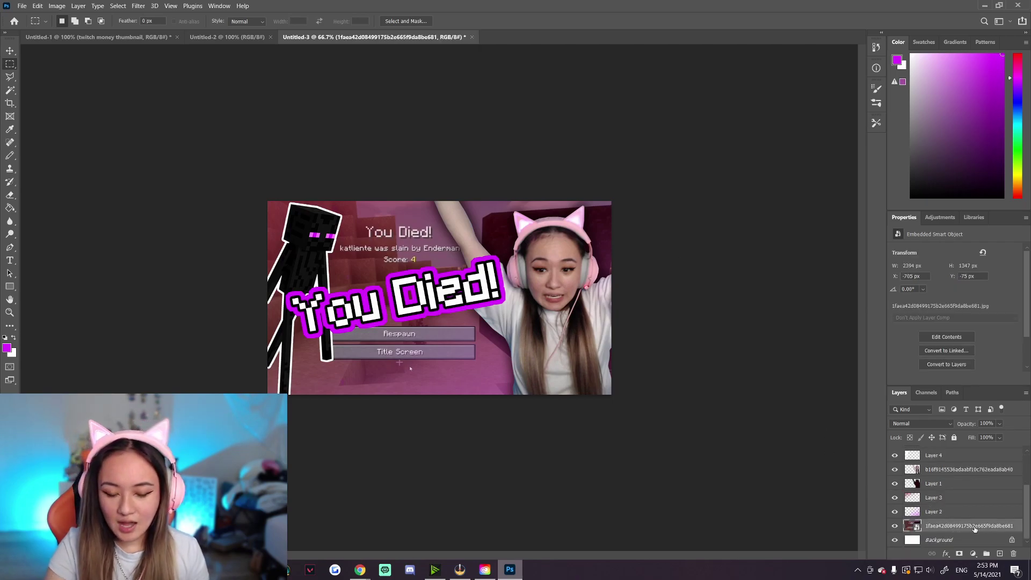
key("ctrl+shift+n")
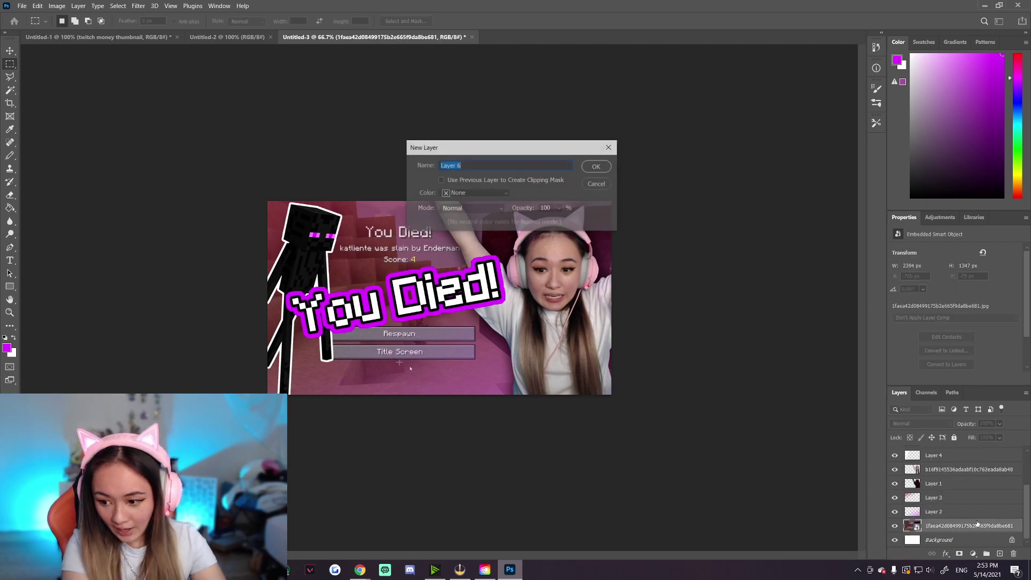
left_click(597, 167)
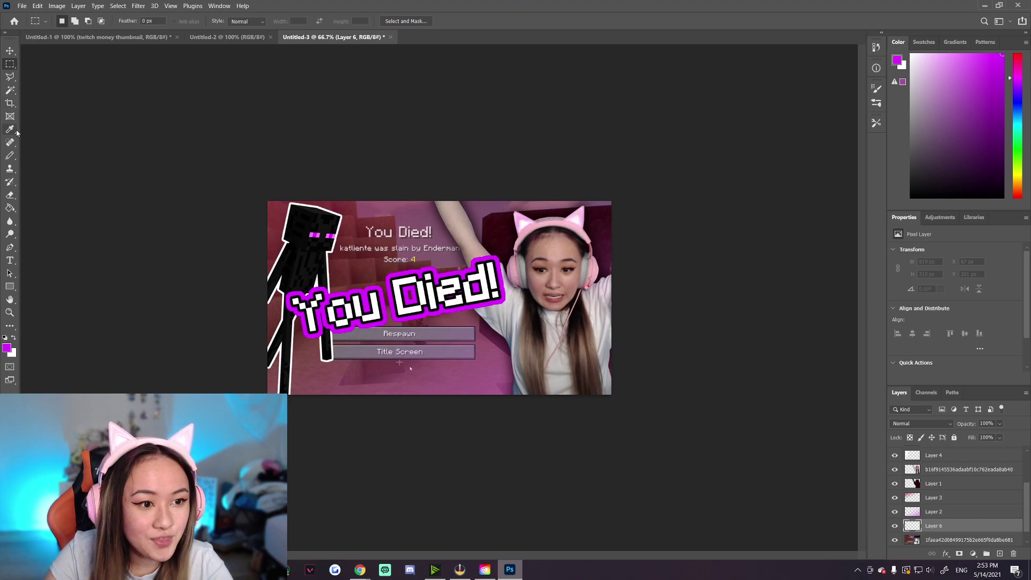
left_click(9, 157)
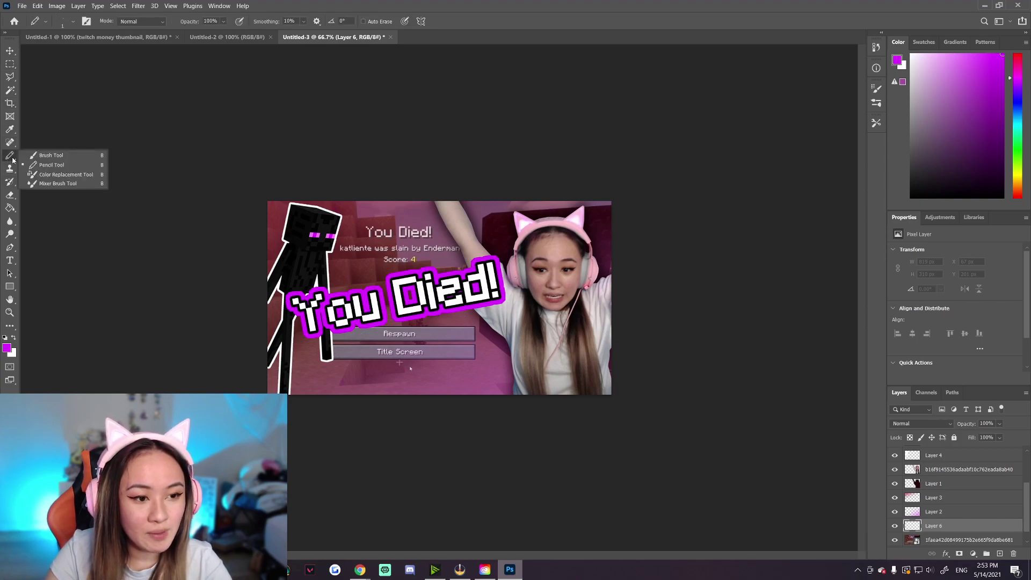
left_click(47, 156)
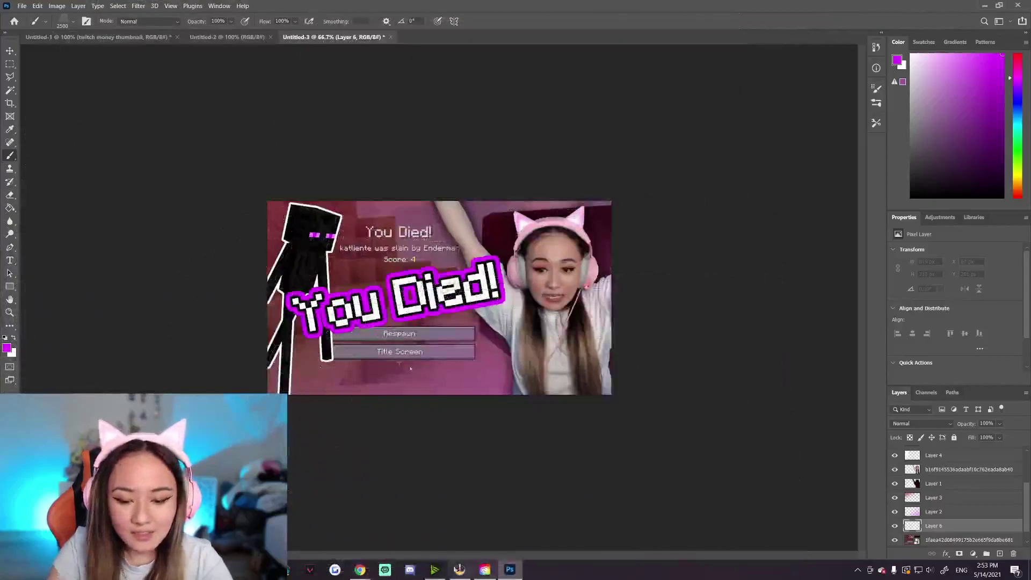
Switch to Chrome, search for "free photoshop texture brushes" in a new tab, and open Brusheezy's textures page.
mouse_move(360, 569)
left_click(418, 538)
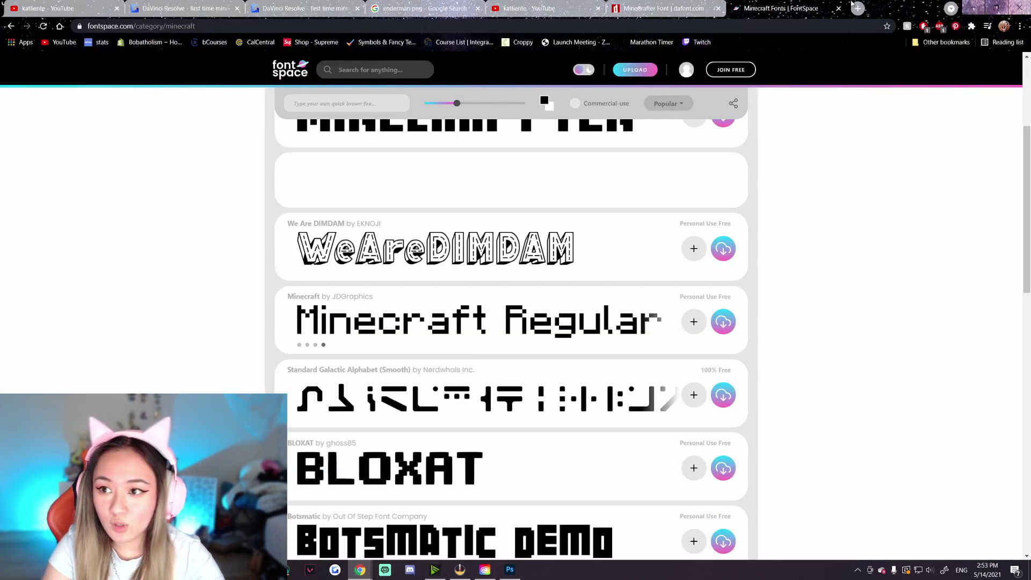
key("ctrl+t")
type("free photo")
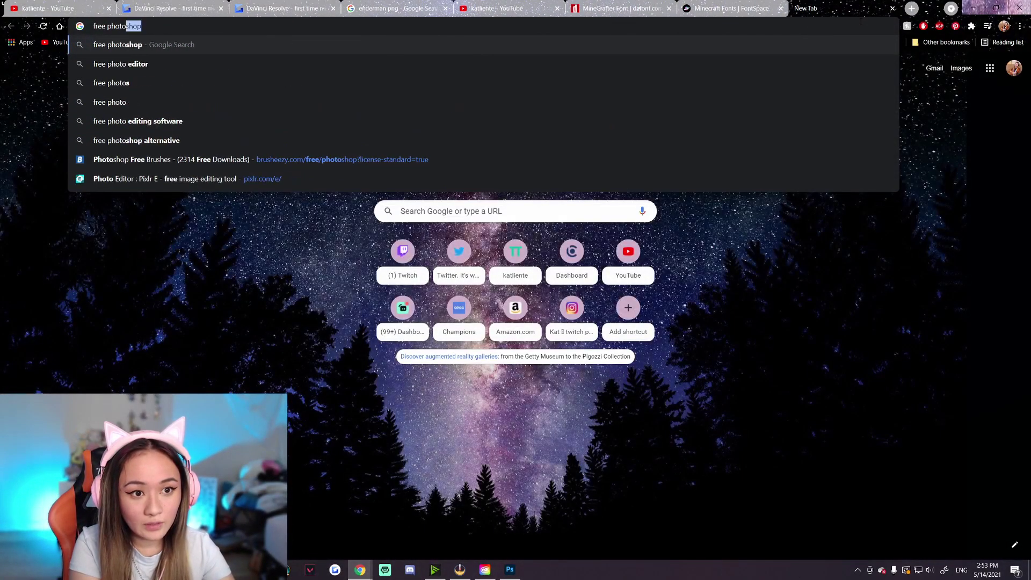
type("shop texture brushes")
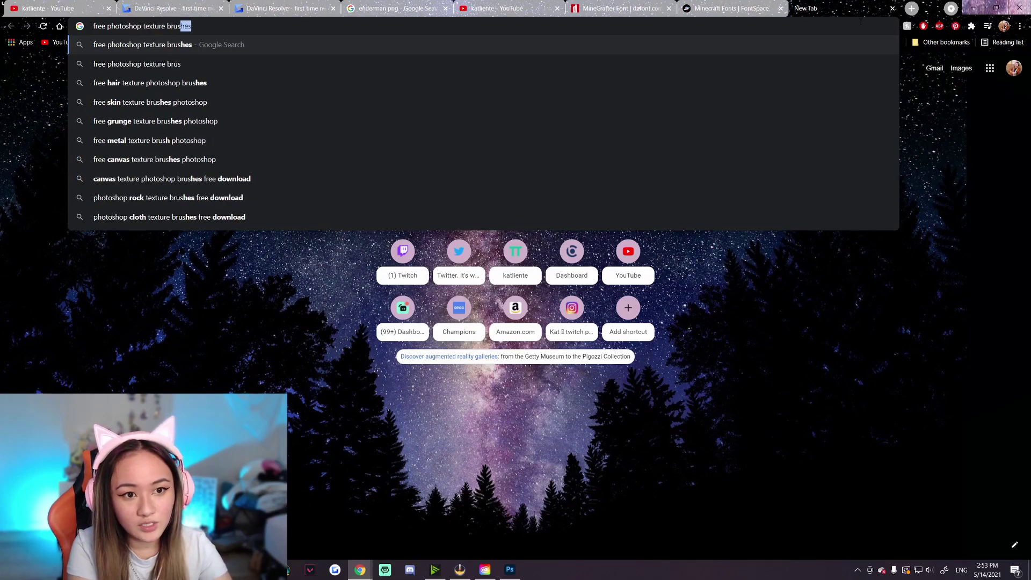
key("Return")
left_click(234, 174)
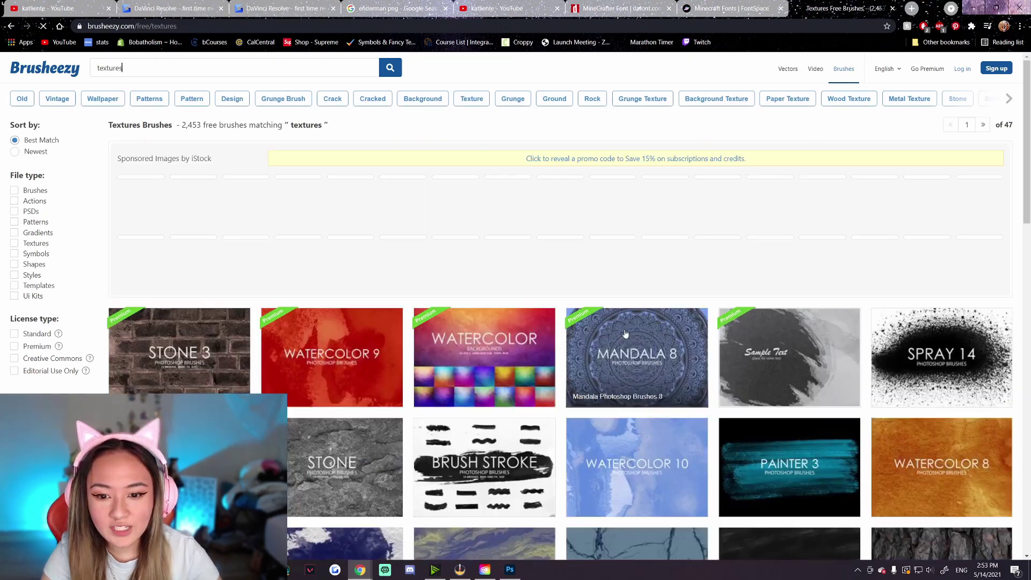
Browse the free texture brush packs and download "Free Fog Photoshop Brushes 6".
scroll(316, 445, "down", 4)
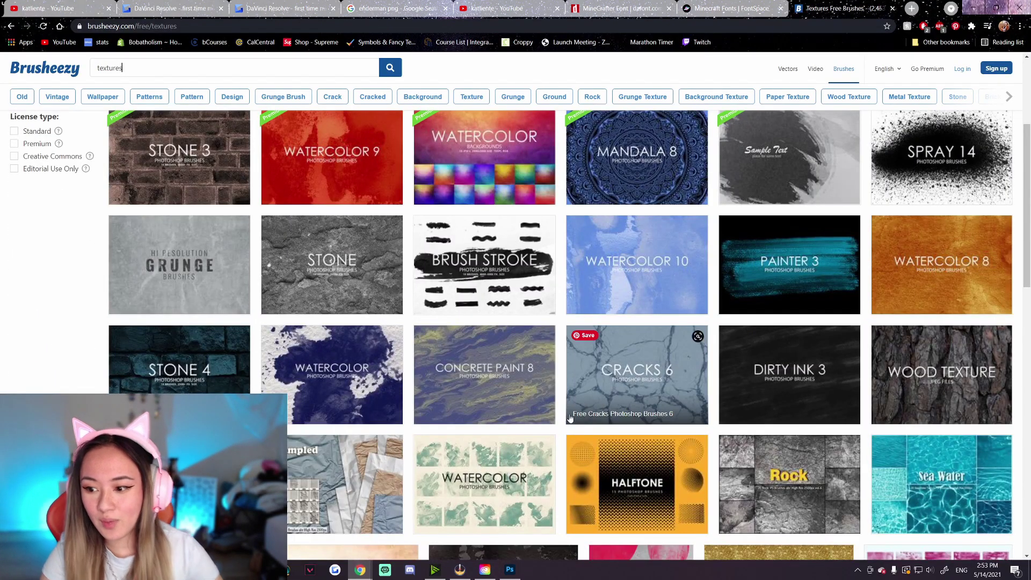
scroll(606, 398, "down", 5)
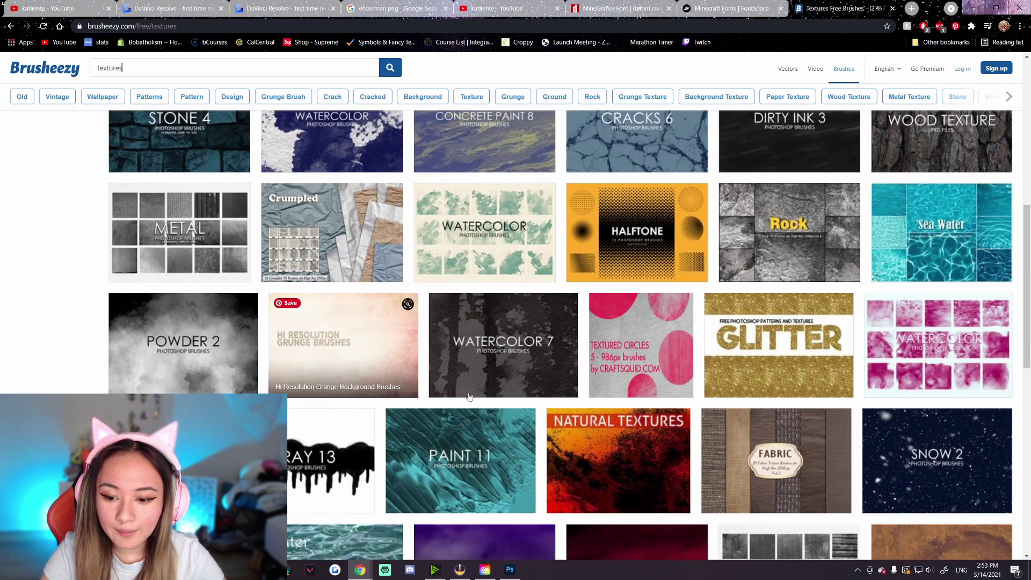
scroll(631, 365, "down", 6)
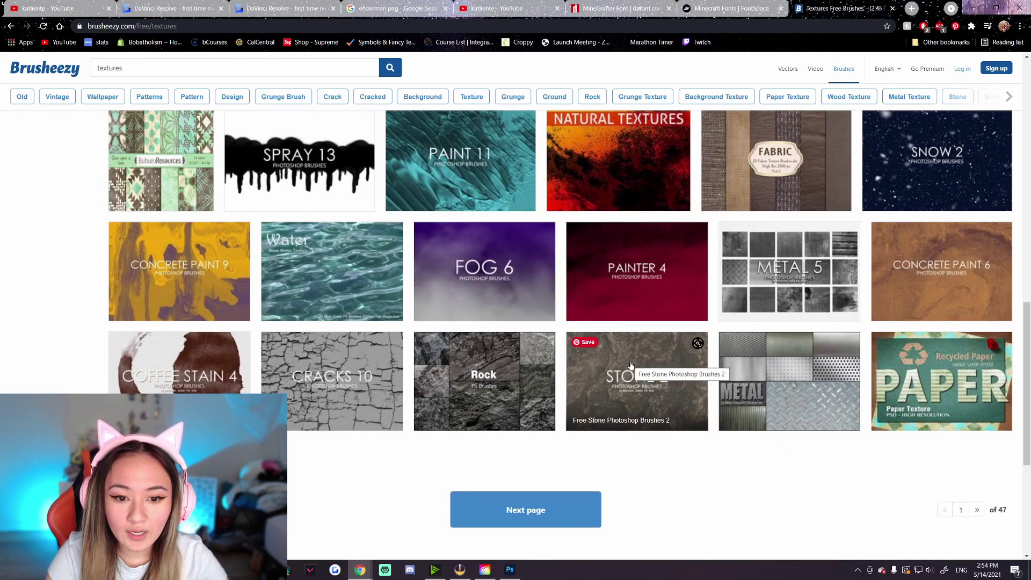
left_click(471, 276)
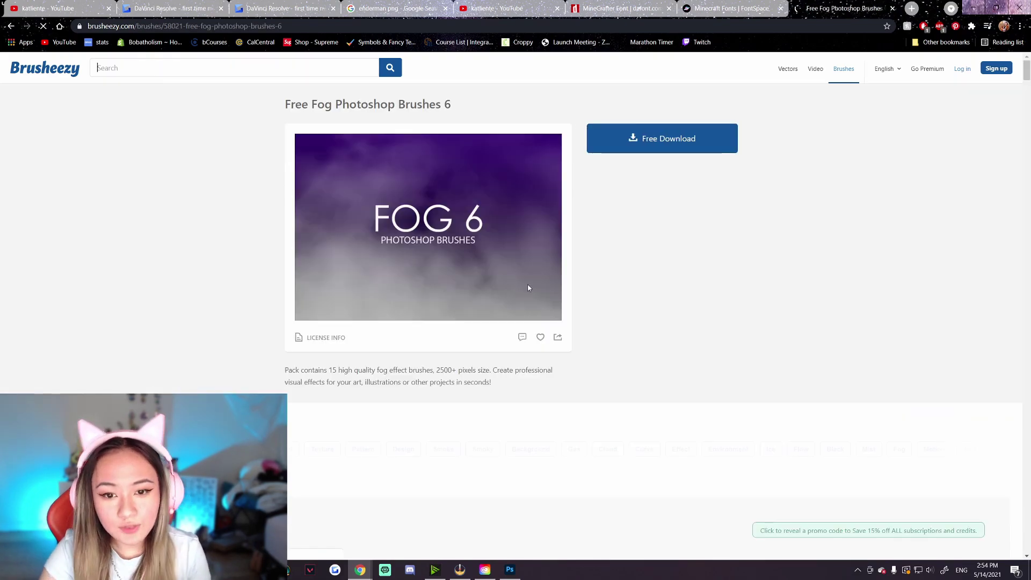
left_click(674, 144)
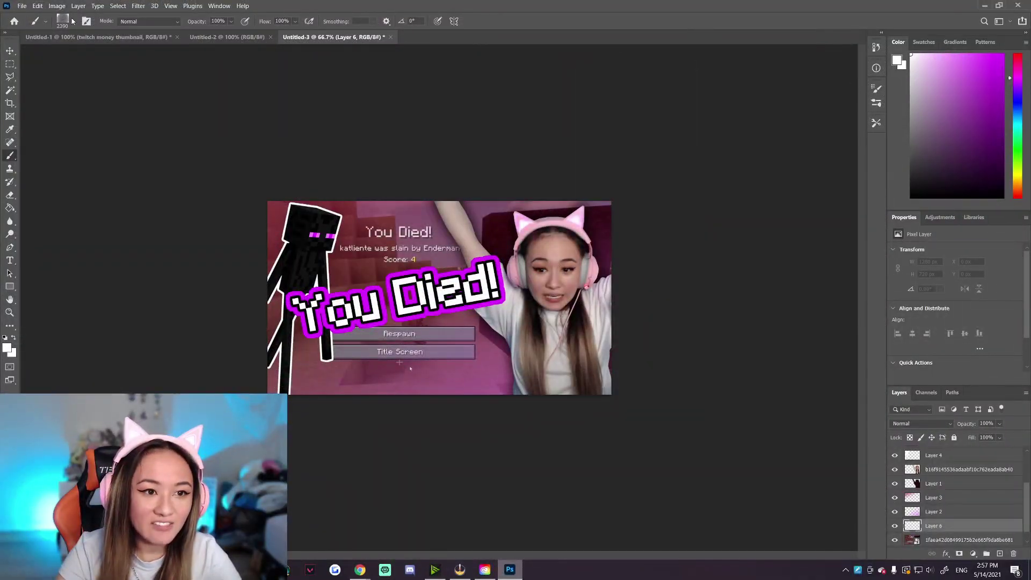
In Photoshop, stamp the Graph Paper texture brush in white over the whole canvas on the new layer.
left_click(73, 21)
scroll(79, 165, "up", 3)
scroll(69, 164, "down", 3)
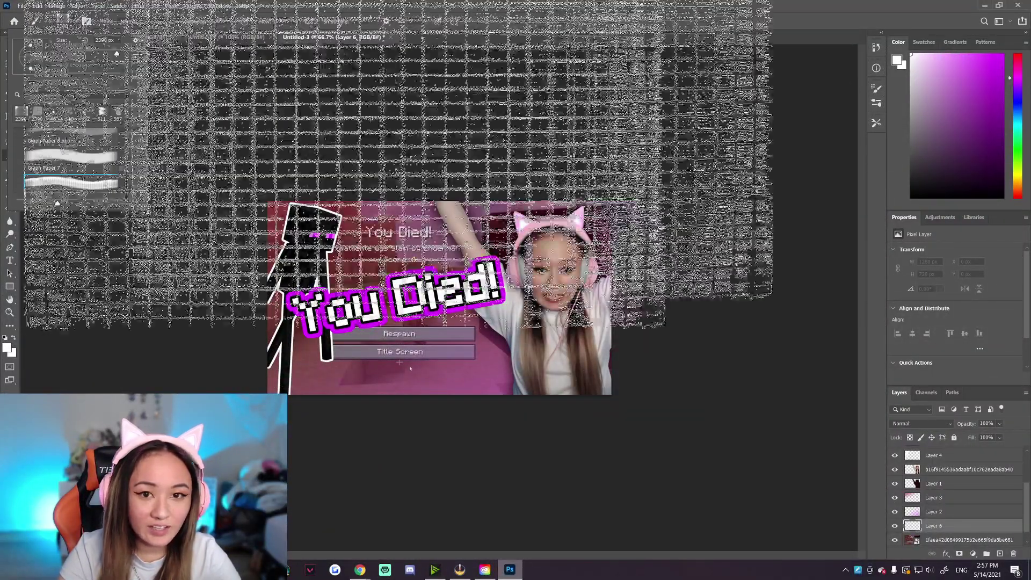
left_click(646, 13)
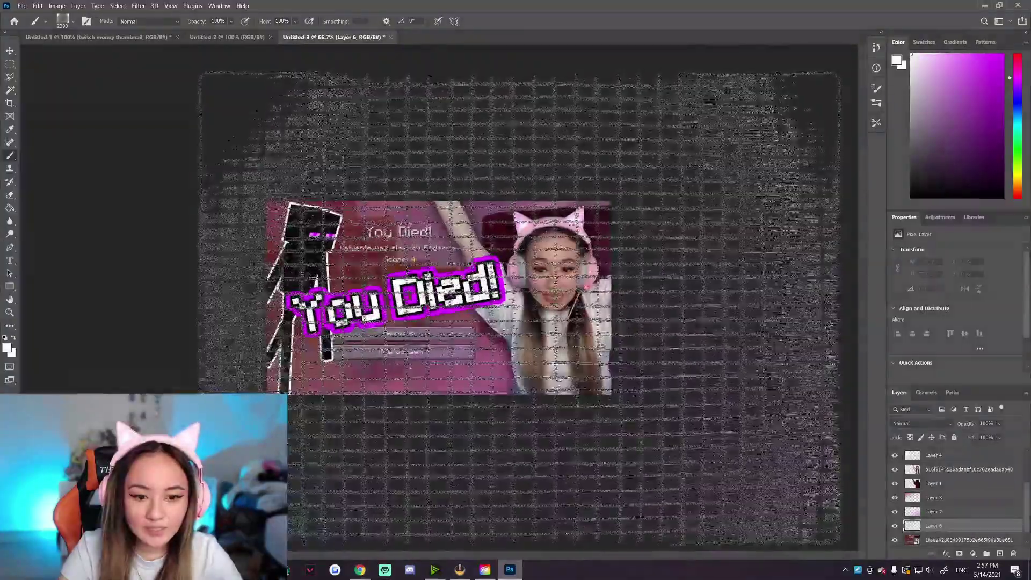
left_click(521, 312)
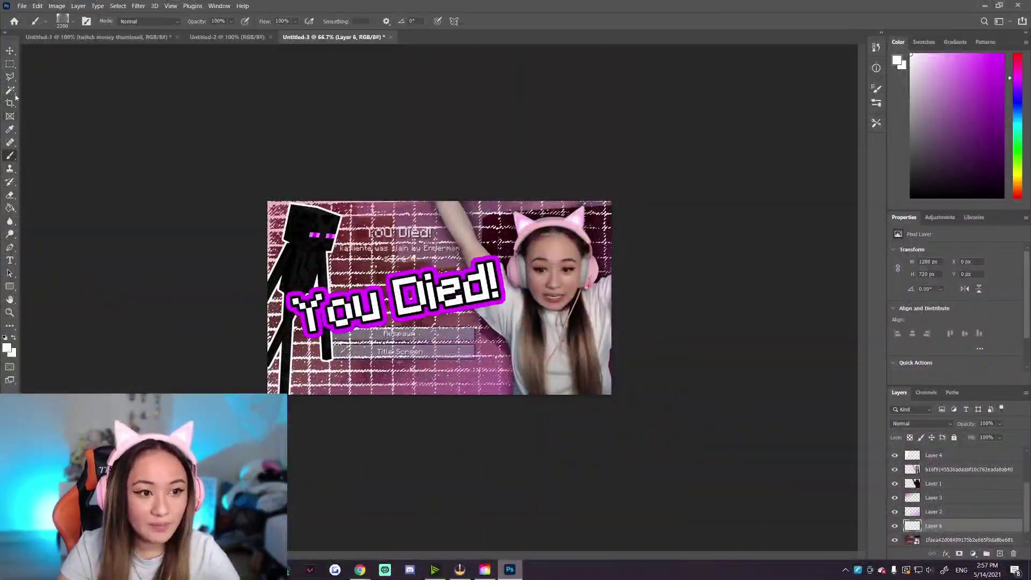
Erase the grid texture around the thumbnail's centre with a Soft Round eraser at 354 px and 65% opacity.
left_click(11, 197)
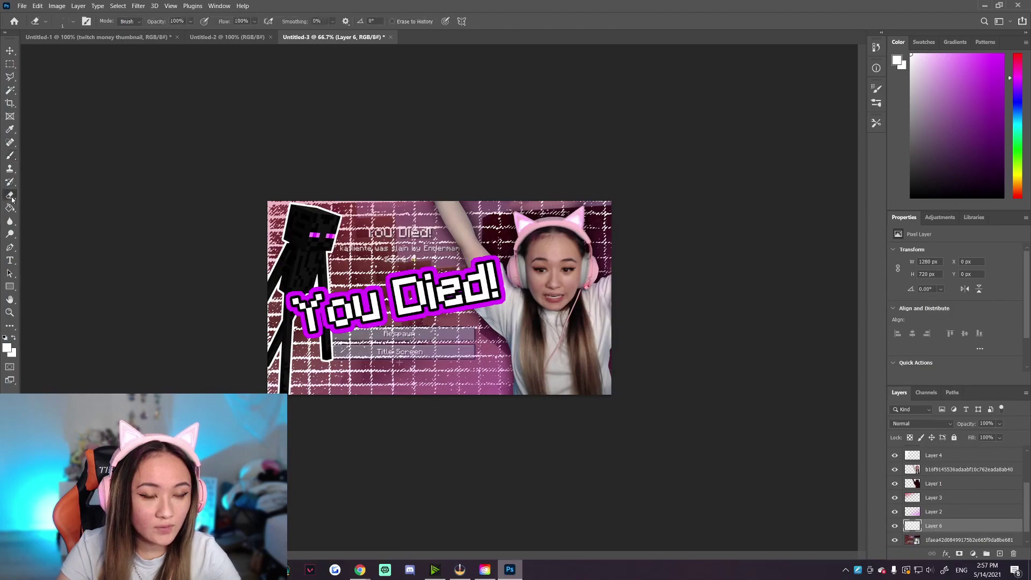
left_click(74, 22)
left_click(58, 174)
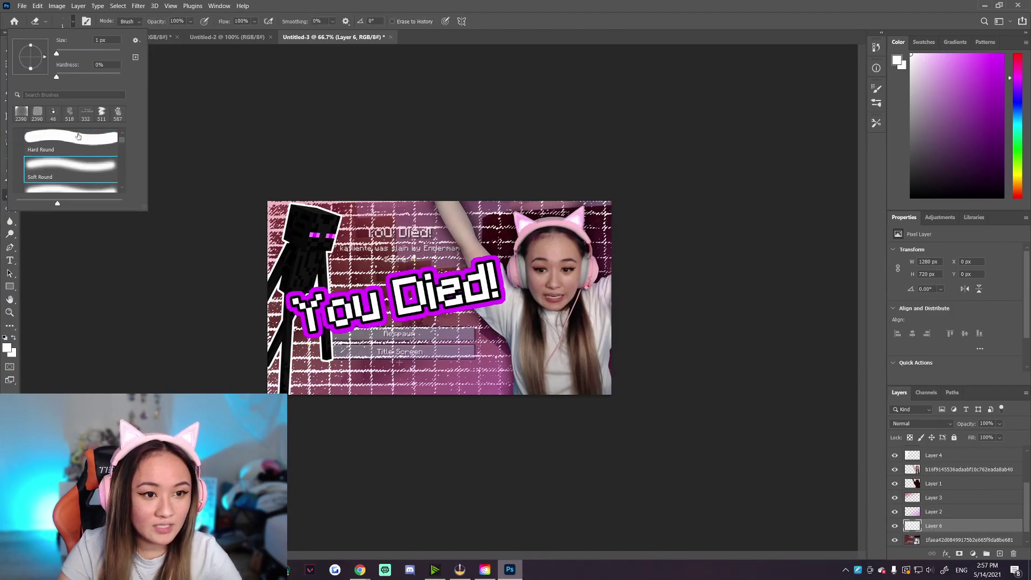
left_click(83, 53)
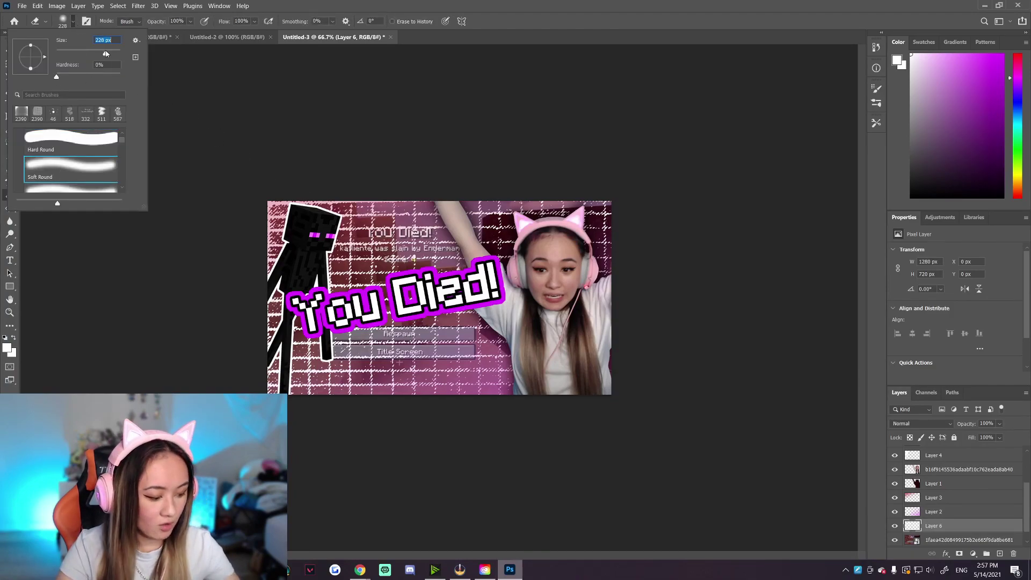
left_click(188, 22)
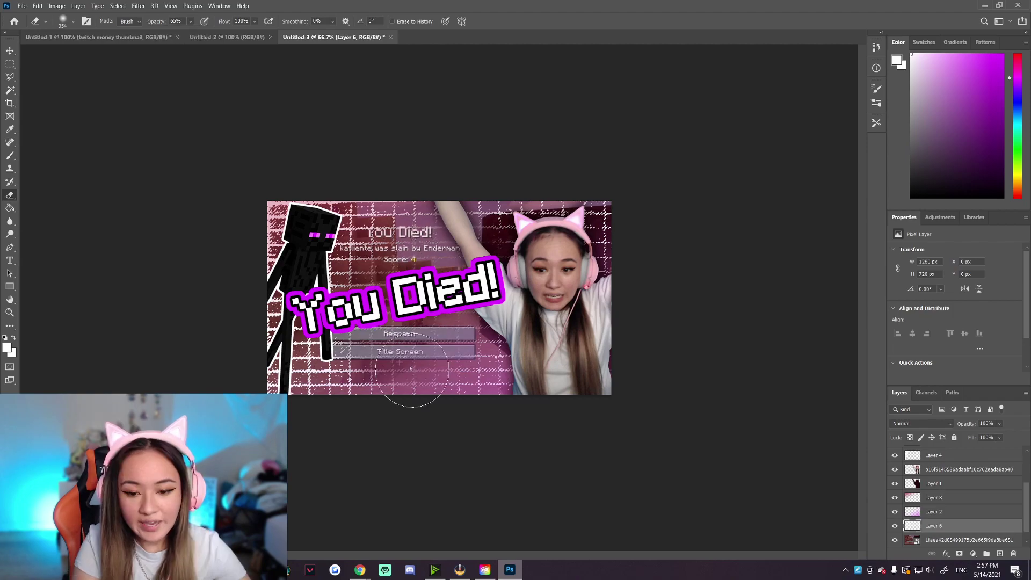
mouse_move(411, 371)
left_mouse_down()
mouse_move(500, 332)
mouse_move(445, 330)
mouse_move(378, 290)
mouse_move(359, 223)
mouse_move(329, 371)
mouse_move(435, 252)
mouse_move(486, 241)
mouse_move(497, 268)
mouse_move(542, 293)
mouse_move(537, 241)
mouse_move(386, 252)
mouse_move(340, 279)
mouse_move(368, 252)
mouse_move(372, 352)
mouse_move(442, 332)
mouse_move(329, 354)
mouse_move(412, 354)
mouse_move(403, 330)
left_mouse_up()
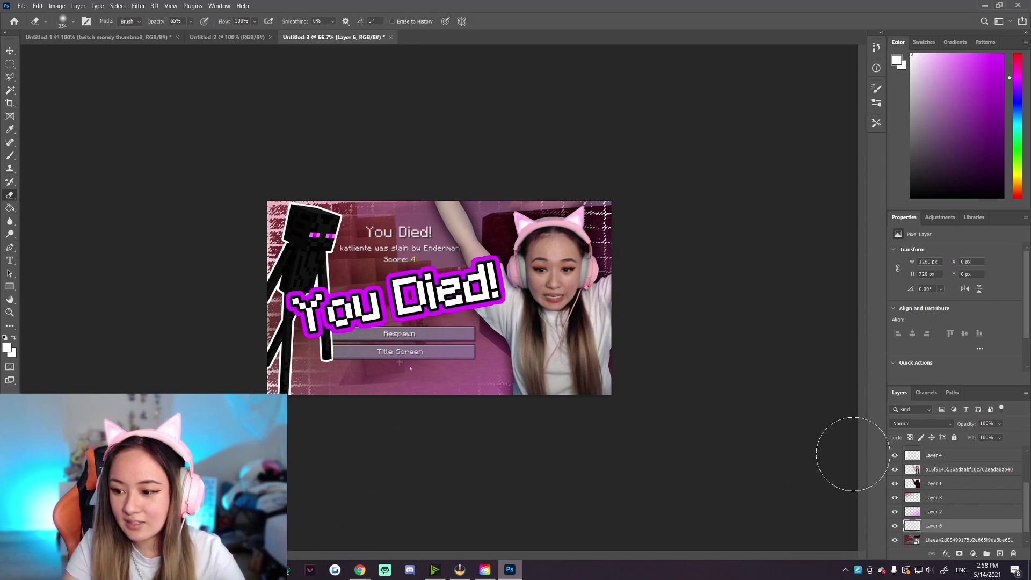
Set the grid texture layer's blend mode to Screen and its opacity to 49%.
left_click(947, 423)
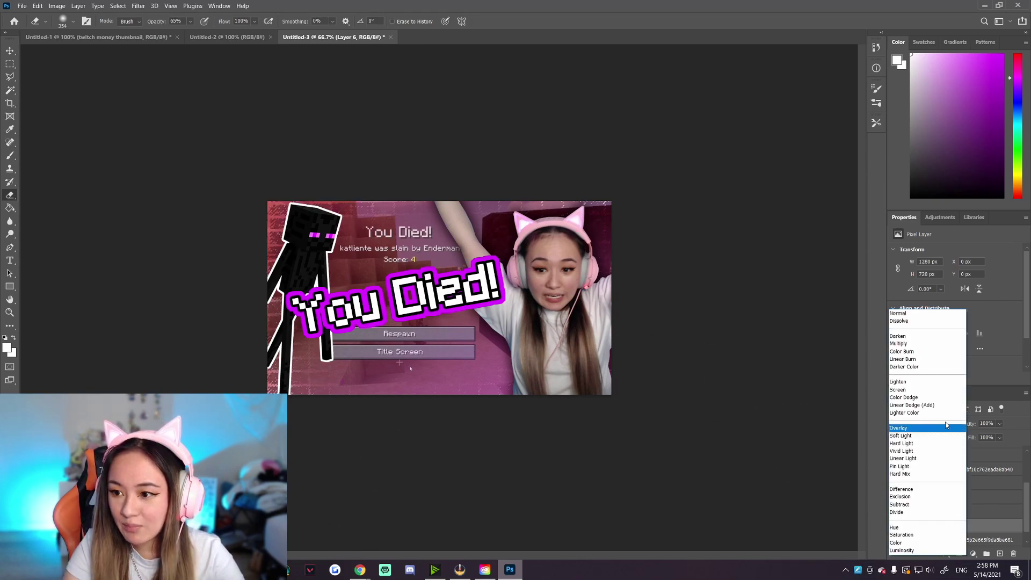
left_click(944, 391)
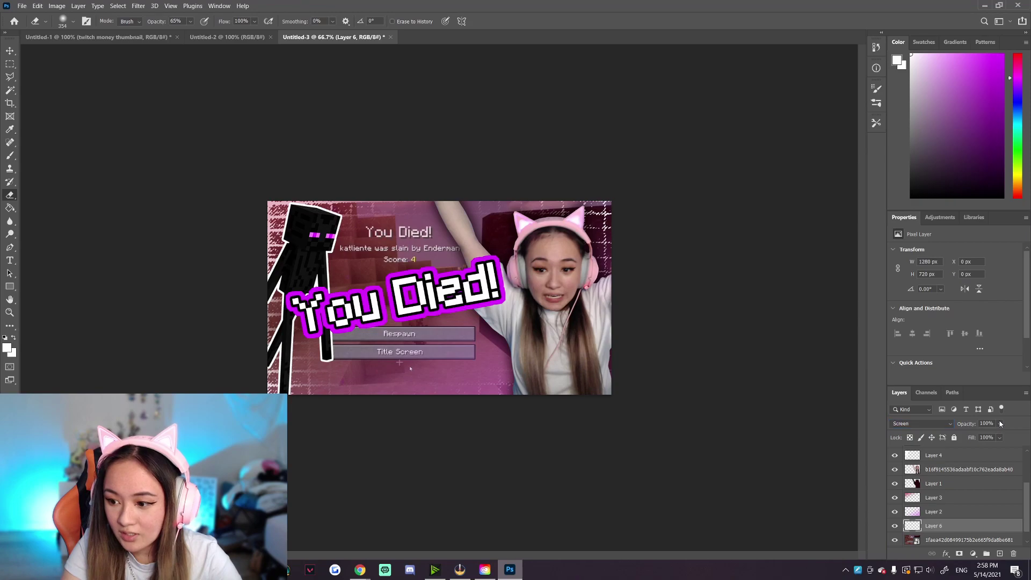
left_click_drag(987, 434, 985, 435)
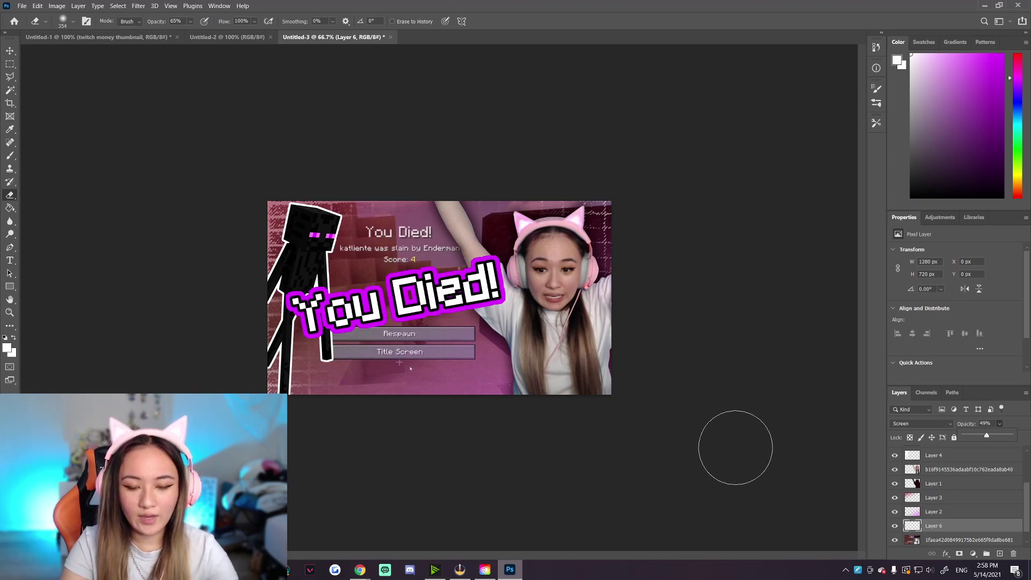
left_click(742, 438)
Examine how the thumbnail with the grid texture looks at a reduced size of 25% zoom.
key("ctrl+minus")
key("ctrl+minus")
key("ctrl+minus")
key("ctrl+minus")
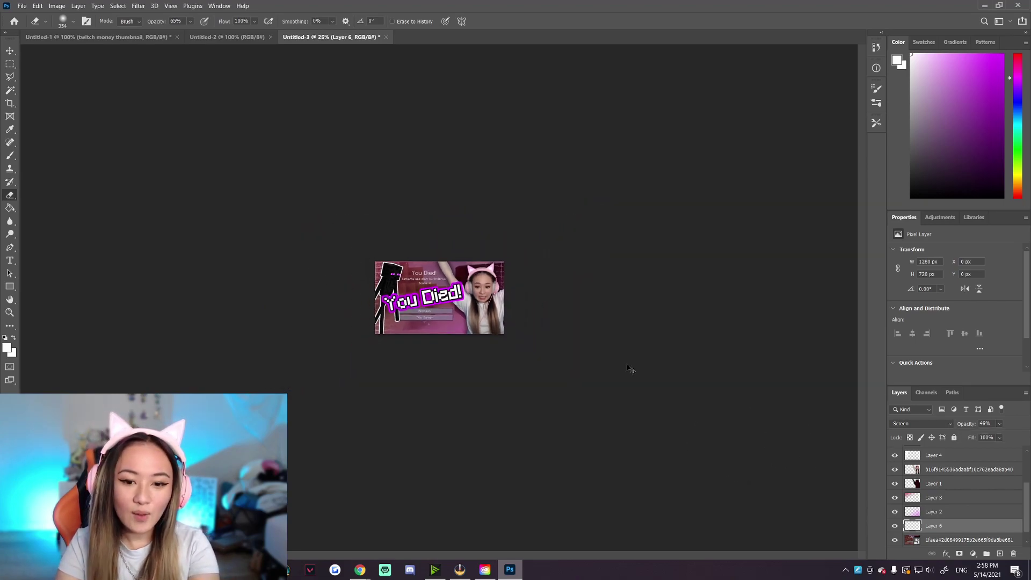